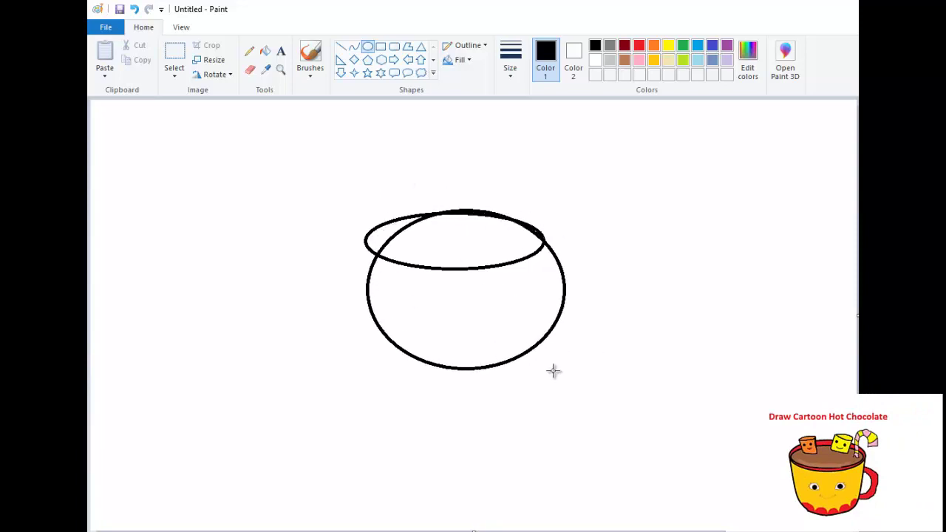
Draw a slightly larger ellipse around the existing one and adjust its size to form the mug's outer rim.
drag(450, 193, 456, 247)
drag(454, 344, 462, 283)
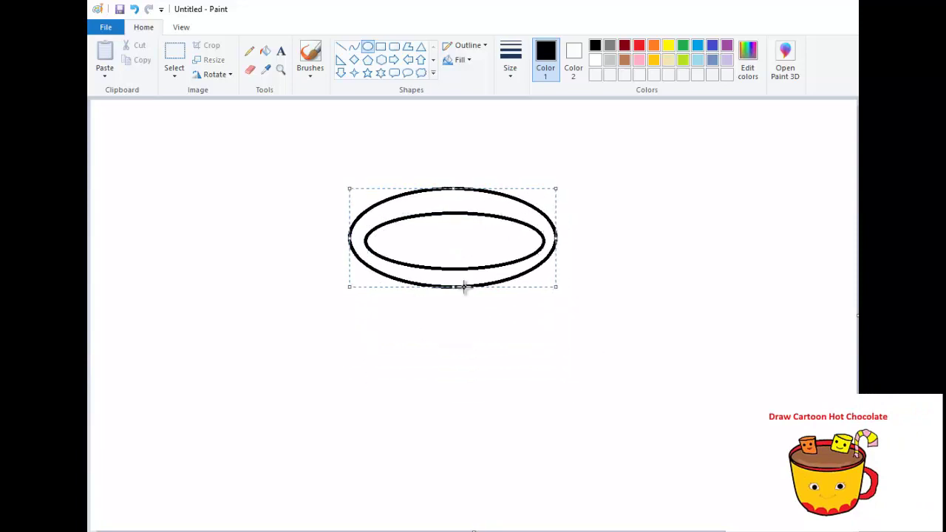
drag(463, 204, 463, 216)
drag(450, 295, 454, 281)
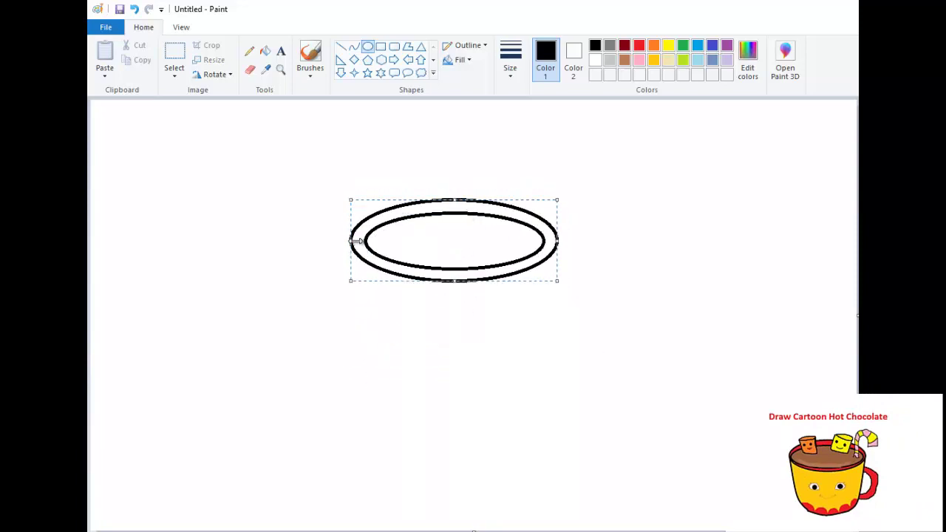
drag(352, 241, 361, 240)
drag(558, 240, 551, 242)
drag(457, 281, 463, 278)
click(468, 301)
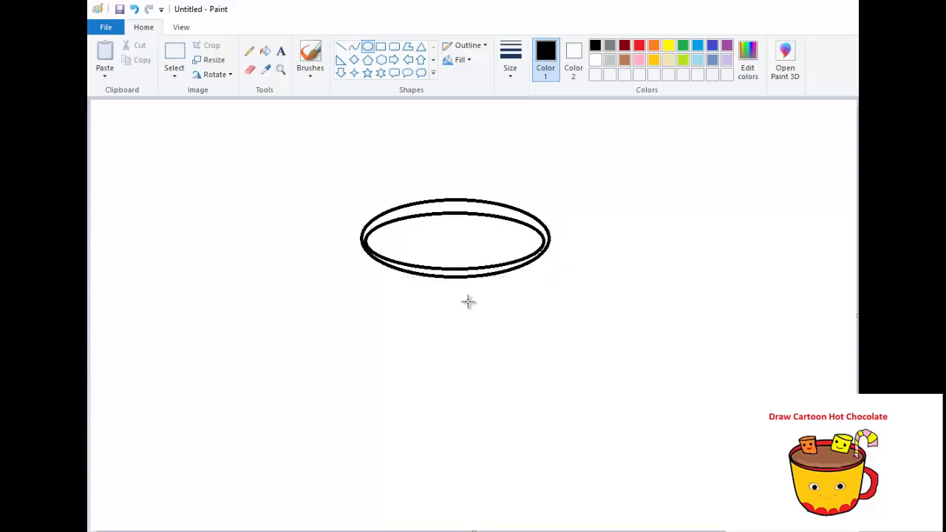
Draw the mug's tapered left side, rounded bottom and right side below the rim with the Curve tool.
click(355, 46)
drag(362, 243, 433, 369)
mouse_move(403, 328)
mouse_down()
mouse_move(374, 355)
mouse_move(523, 371)
mouse_move(449, 387)
mouse_move(362, 240)
mouse_move(400, 372)
mouse_up()
key(ctrl+z)
key(ctrl+z)
drag(391, 338, 380, 344)
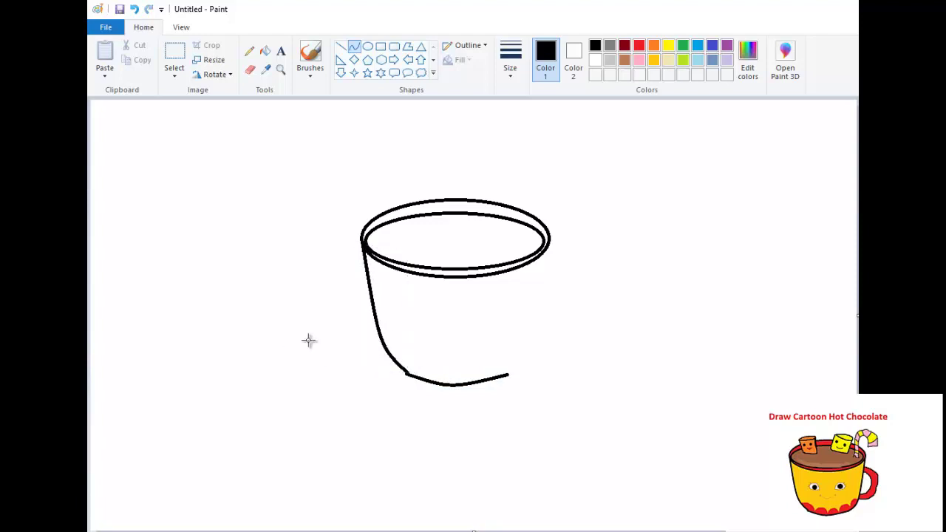
mouse_move(550, 239)
mouse_down()
mouse_move(507, 376)
mouse_move(522, 348)
mouse_move(533, 360)
mouse_up()
Draw a double-lined C-shaped handle on the mug's right side with the Pencil at the third line thickness.
click(249, 50)
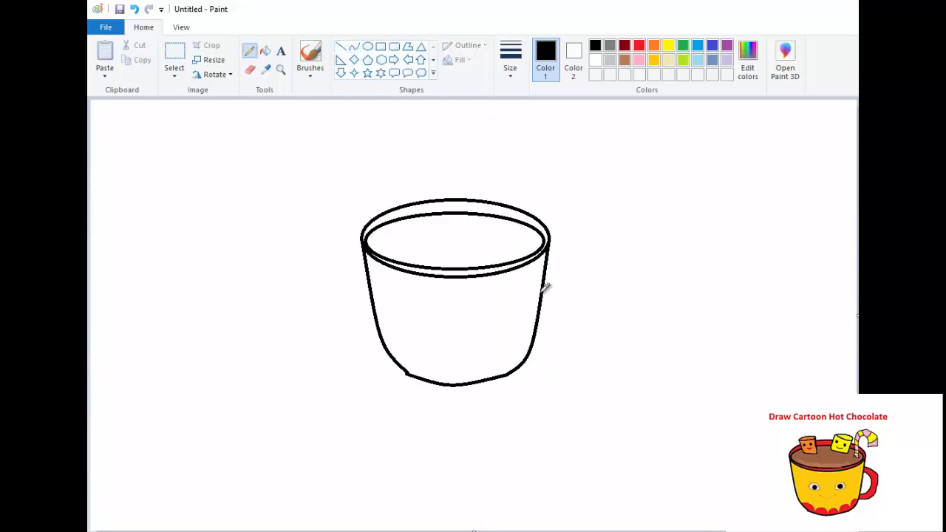
click(510, 60)
click(538, 151)
mouse_move(546, 279)
mouse_down()
mouse_move(565, 304)
mouse_move(532, 345)
mouse_move(576, 316)
mouse_move(552, 260)
mouse_up()
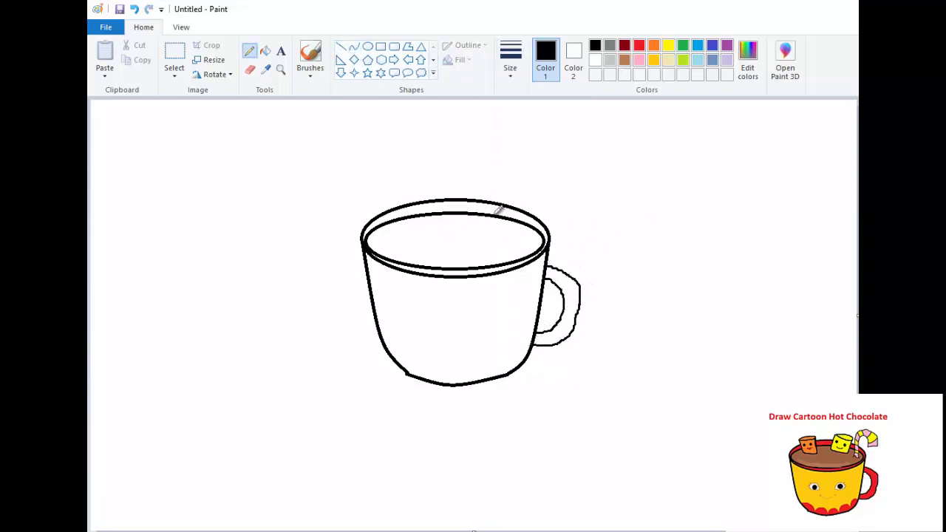
Draw a marshmallow over the mug's rim at the left, erase the rim lines inside it and close its outline.
mouse_move(399, 230)
mouse_down()
mouse_move(391, 200)
mouse_move(428, 195)
mouse_move(388, 199)
mouse_move(427, 195)
mouse_move(431, 230)
mouse_move(407, 215)
mouse_up()
click(250, 69)
scroll(414, 240, up, 3)
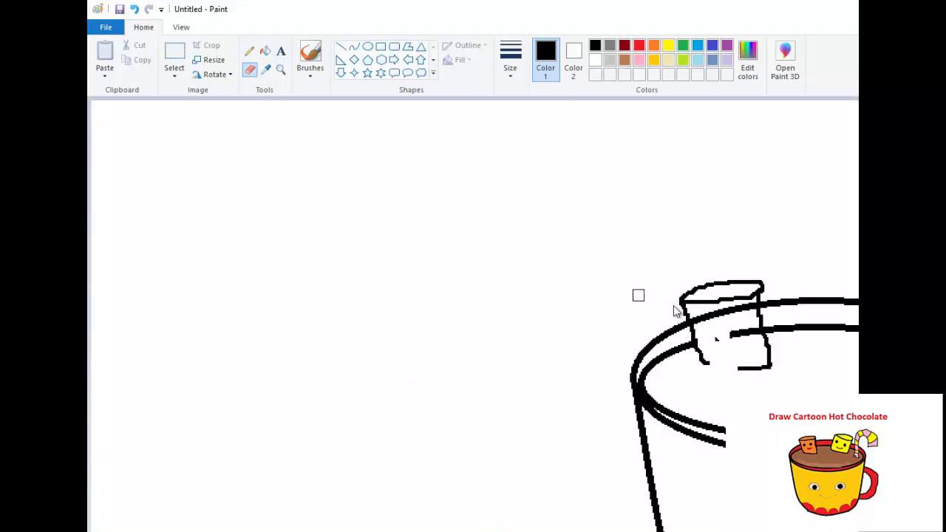
scroll(608, 483, right, 3)
mouse_move(444, 348)
mouse_down()
mouse_move(474, 333)
mouse_move(455, 312)
mouse_move(421, 314)
mouse_move(465, 309)
mouse_move(473, 332)
mouse_up()
click(250, 50)
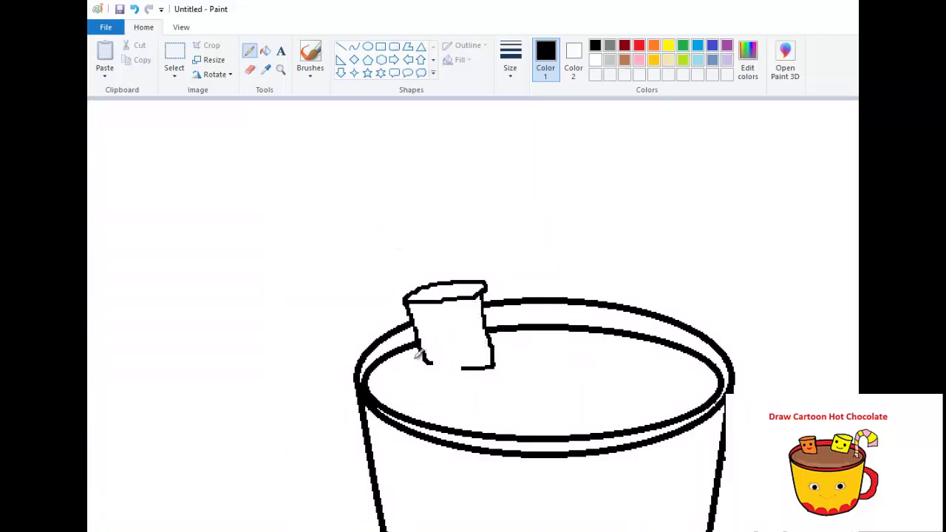
drag(427, 363, 457, 366)
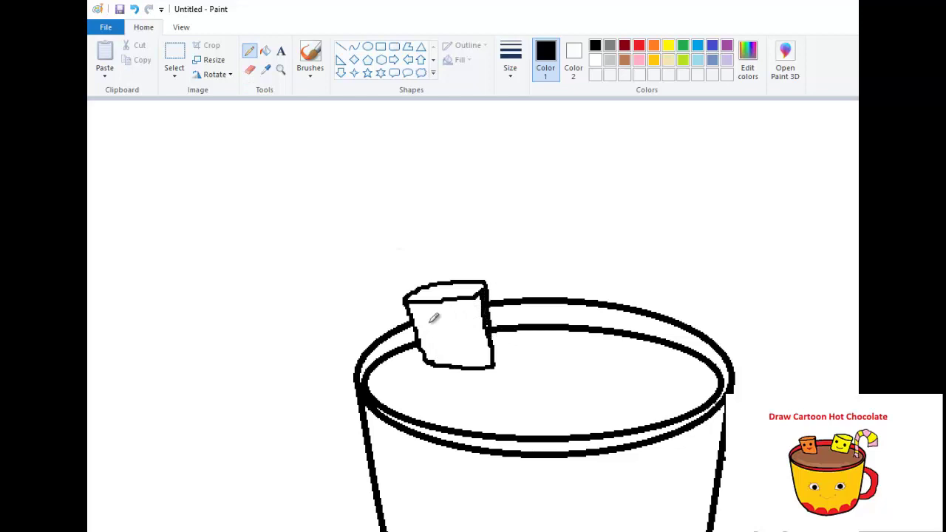
Add two round eyes and an open smiling mouth to the left marshmallow using the thinnest line.
click(367, 46)
click(430, 322)
click(510, 68)
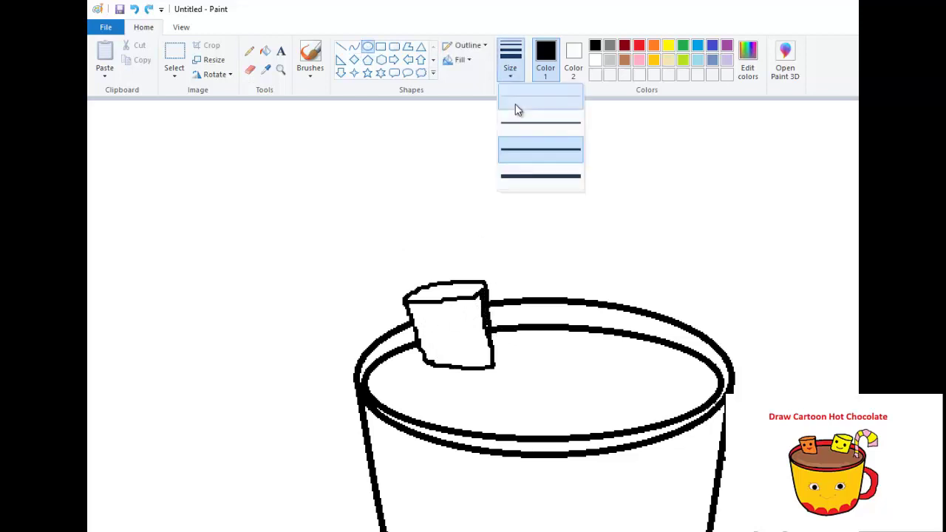
click(518, 105)
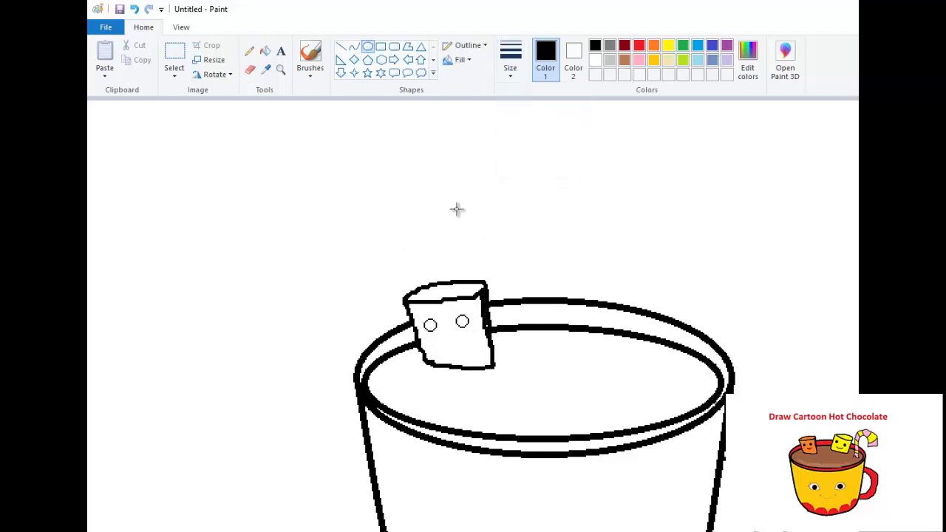
click(354, 46)
mouse_move(442, 342)
mouse_down()
mouse_move(462, 336)
mouse_move(446, 352)
mouse_up()
click(342, 46)
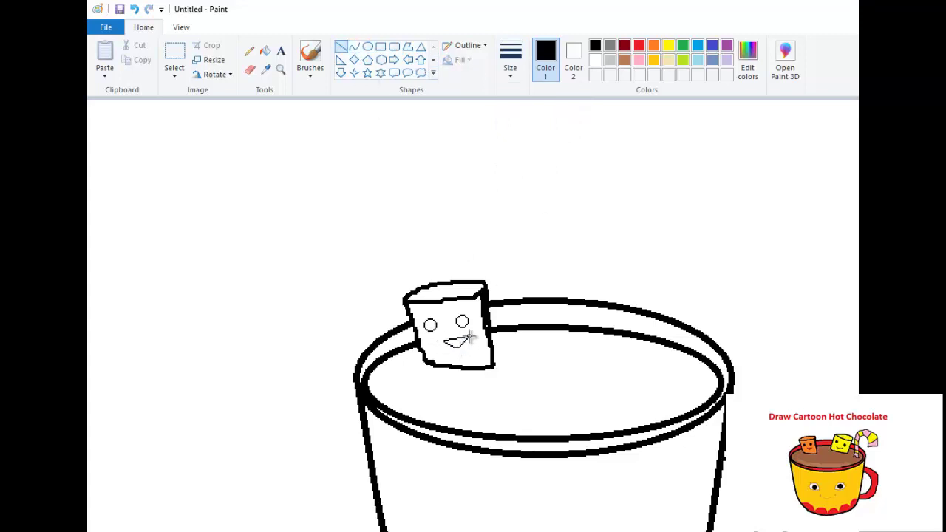
Fill the left marshmallow's eyes with black and its mouth with red.
click(265, 50)
click(430, 326)
click(447, 333)
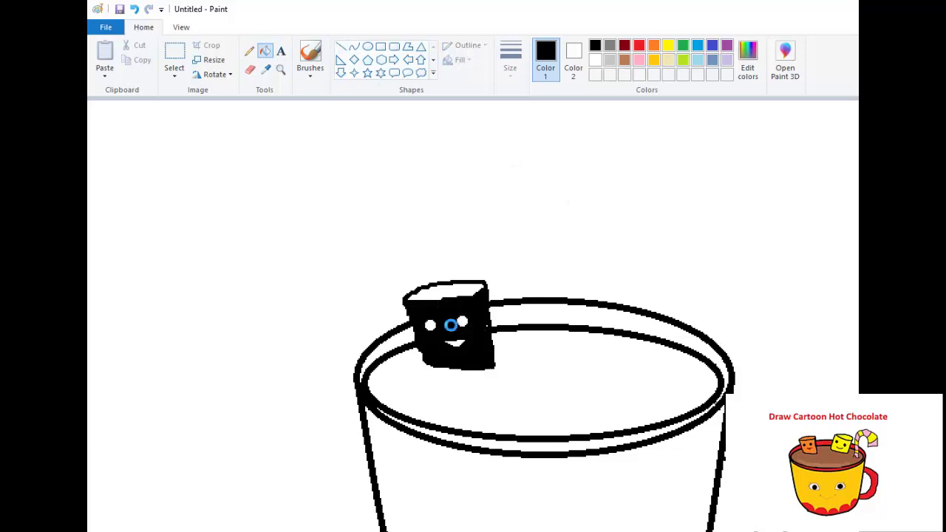
key(ctrl+z)
click(462, 321)
click(639, 45)
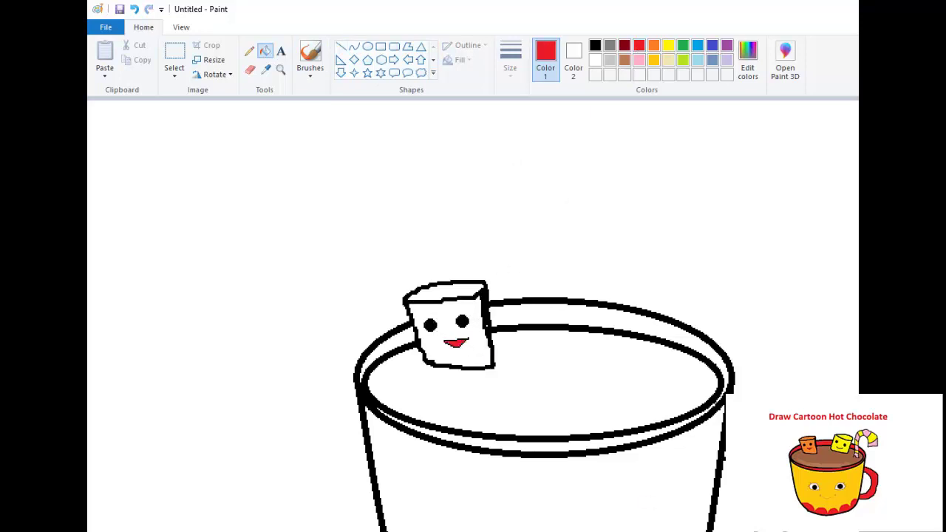
Draw a second, tilted black-outlined marshmallow over the rim at the right and erase the rim lines inside it.
click(249, 50)
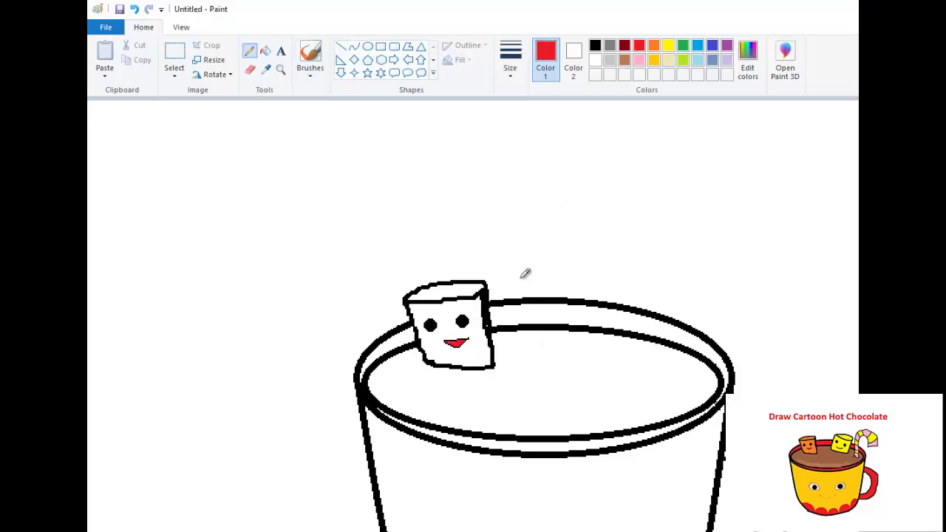
click(595, 45)
drag(561, 346, 593, 266)
mouse_move(669, 294)
mouse_down()
mouse_move(589, 272)
mouse_move(669, 298)
mouse_move(644, 363)
mouse_move(566, 345)
mouse_move(620, 329)
mouse_move(643, 336)
mouse_move(649, 315)
mouse_move(583, 305)
mouse_move(632, 329)
mouse_move(611, 342)
mouse_move(598, 333)
mouse_move(622, 334)
mouse_up()
click(249, 70)
Give the right marshmallow a face with two round black-filled eyes and a curved smile.
click(367, 46)
click(249, 50)
key(ctrl+z)
click(265, 51)
click(590, 309)
click(629, 325)
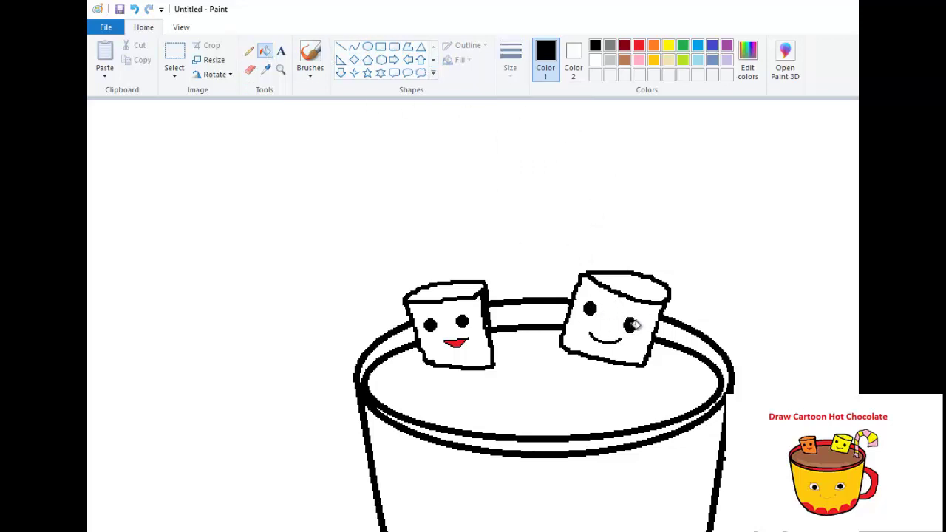
Draw a candy cane standing in the cup beside the right marshmallow and erase the rim lines crossing it.
click(250, 50)
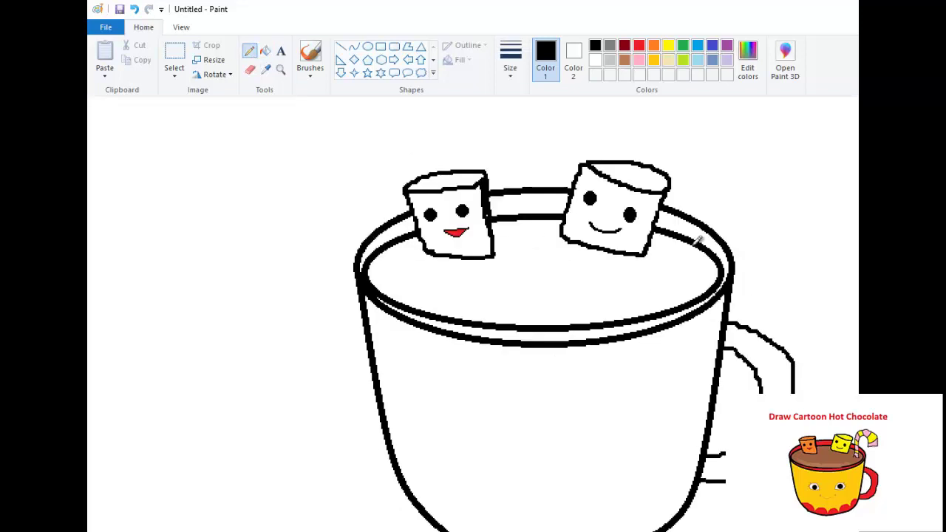
mouse_move(676, 265)
mouse_down()
mouse_move(687, 162)
mouse_move(730, 138)
mouse_move(785, 163)
mouse_move(790, 218)
mouse_move(746, 187)
mouse_move(697, 206)
mouse_move(699, 274)
mouse_move(701, 224)
mouse_move(698, 276)
mouse_move(673, 272)
mouse_move(700, 275)
mouse_up()
click(250, 69)
mouse_move(683, 235)
mouse_down()
mouse_move(689, 248)
mouse_move(686, 221)
mouse_move(687, 250)
mouse_move(686, 219)
mouse_up()
key(ctrl+z)
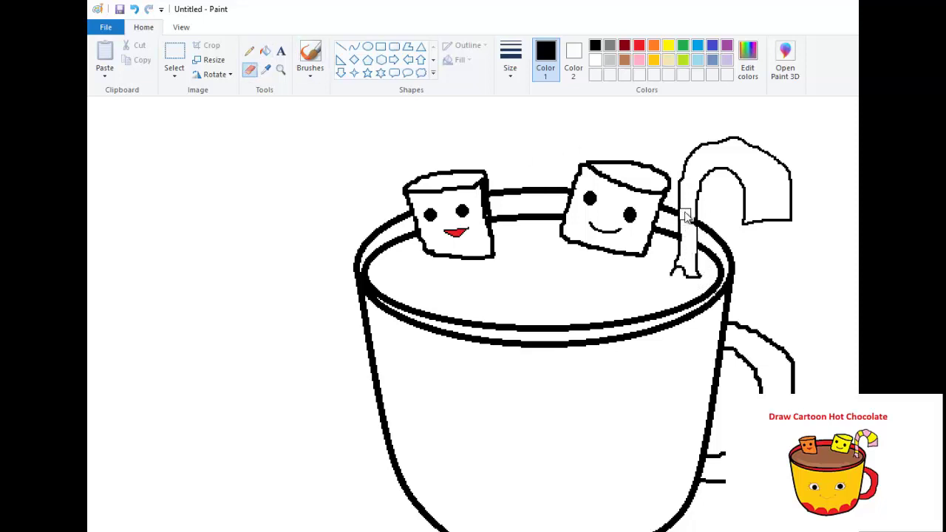
Divide the candy cane into stripes with short cross lines along its stem and hook.
click(249, 50)
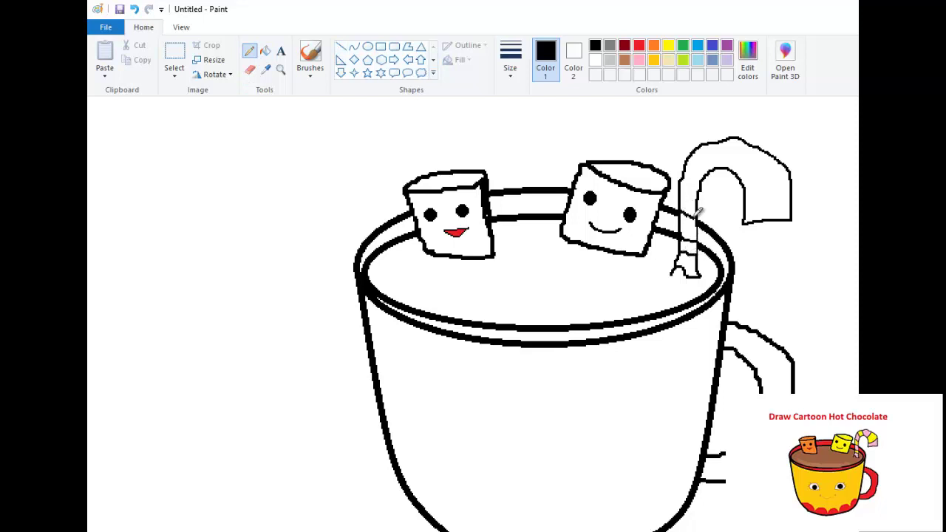
drag(714, 148, 721, 167)
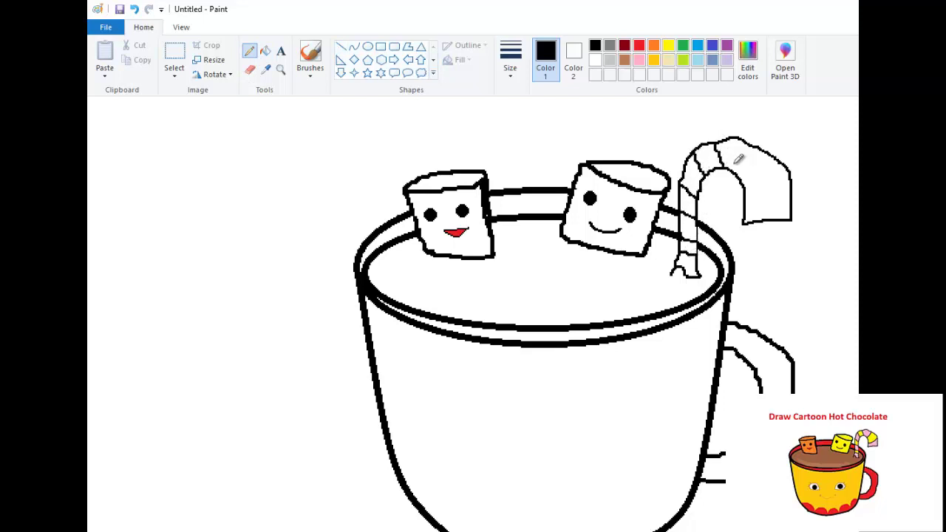
mouse_move(757, 142)
mouse_down()
mouse_move(746, 171)
mouse_move(751, 199)
mouse_up()
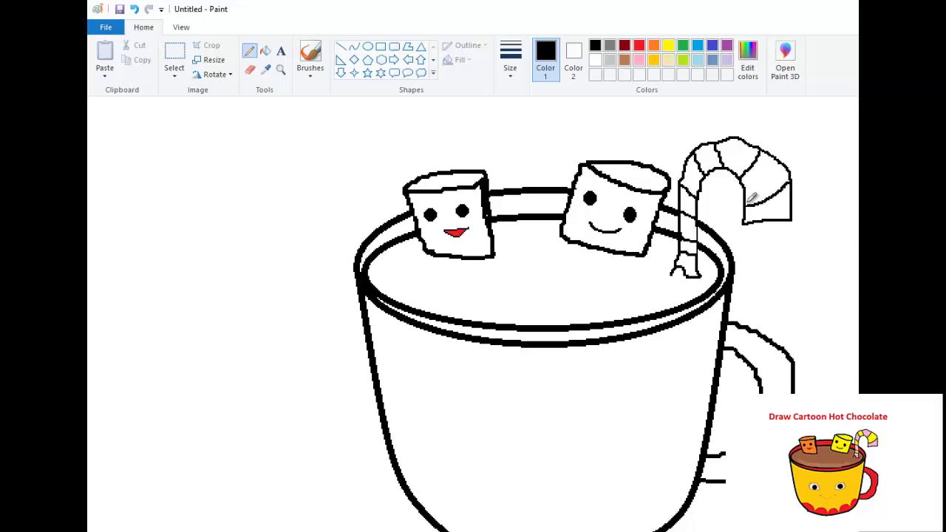
Fill every other stripe of the candy cane with pink, starting from its base.
click(266, 50)
click(640, 59)
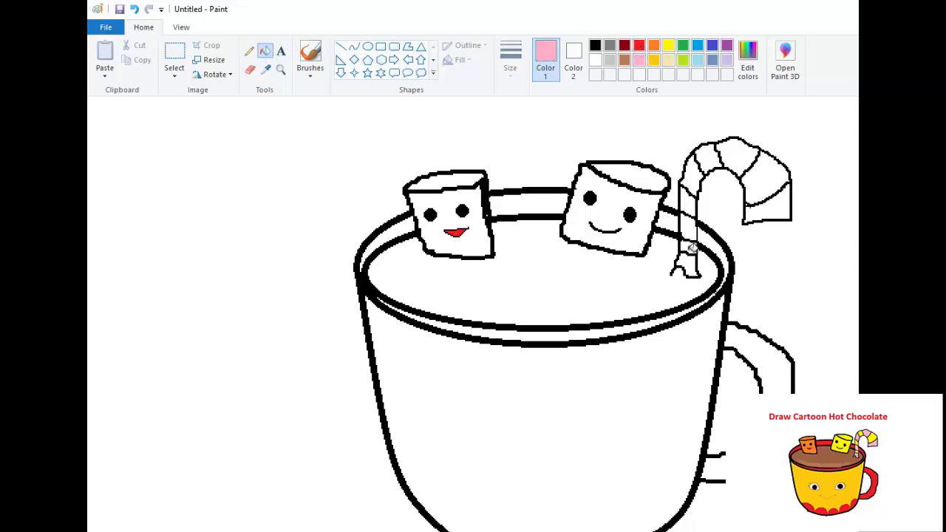
click(688, 267)
click(687, 226)
click(691, 176)
click(735, 156)
click(767, 207)
Fill the remaining white stripes of the candy cane with yellow.
click(669, 59)
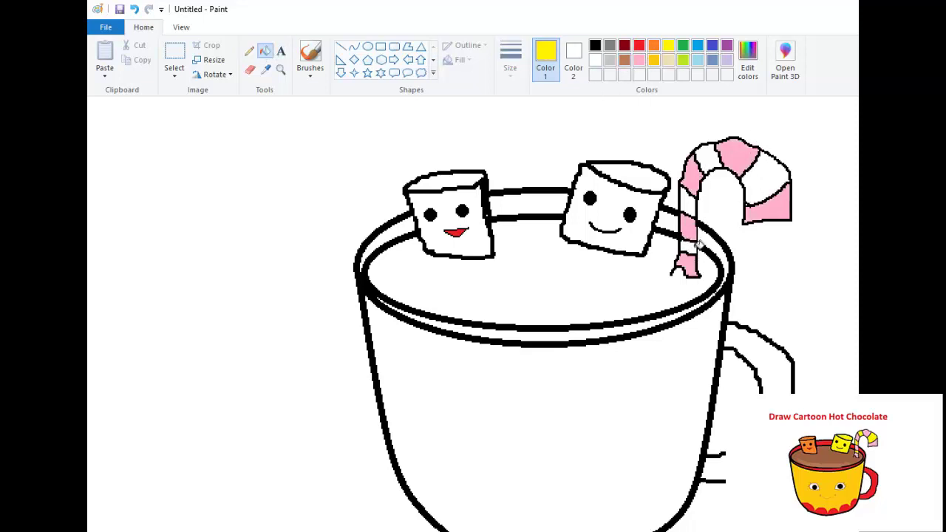
click(694, 247)
click(689, 201)
click(708, 159)
click(772, 170)
click(625, 59)
click(525, 236)
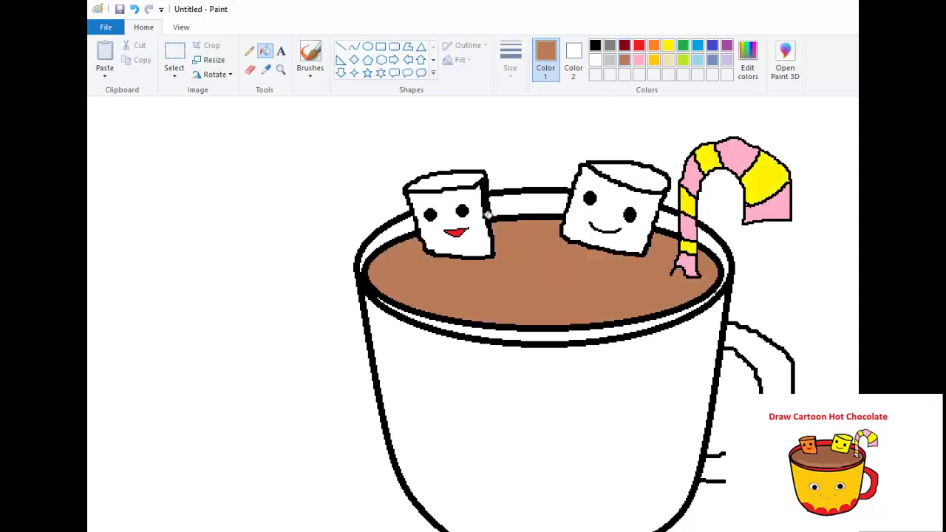
key(ctrl+z)
Define a darker brown custom color (Red 156, Green 97, Blue 65) and fill the drink's surface with it.
click(624, 45)
click(625, 59)
click(748, 63)
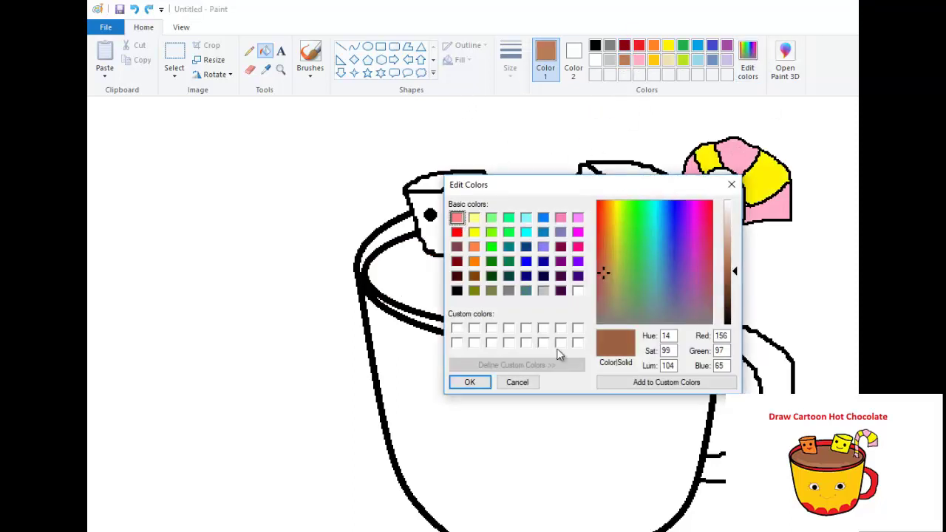
click(666, 383)
click(469, 383)
click(525, 281)
Paint a lighter brown highlight along the front edge of the hot chocolate with the thickest brush size.
click(314, 78)
click(625, 59)
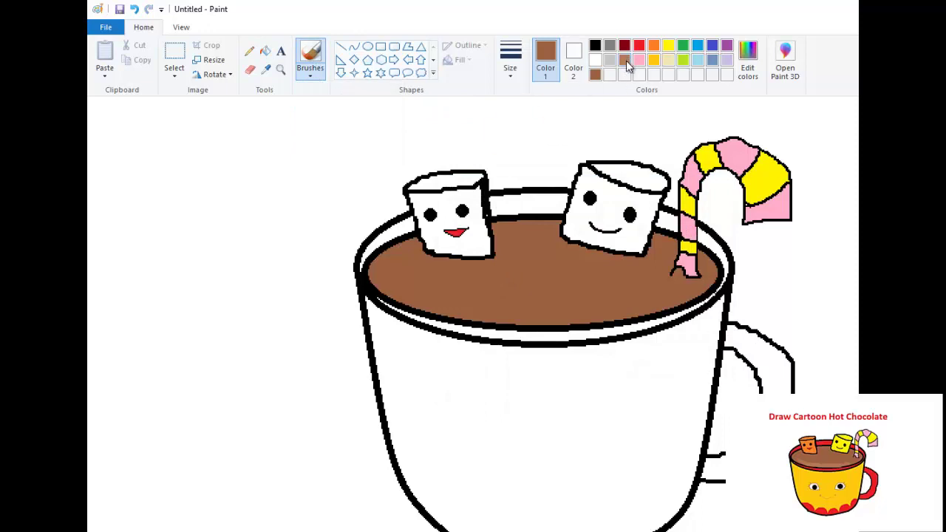
click(510, 59)
click(541, 173)
mouse_move(402, 285)
mouse_down()
mouse_move(584, 311)
mouse_move(651, 307)
mouse_up()
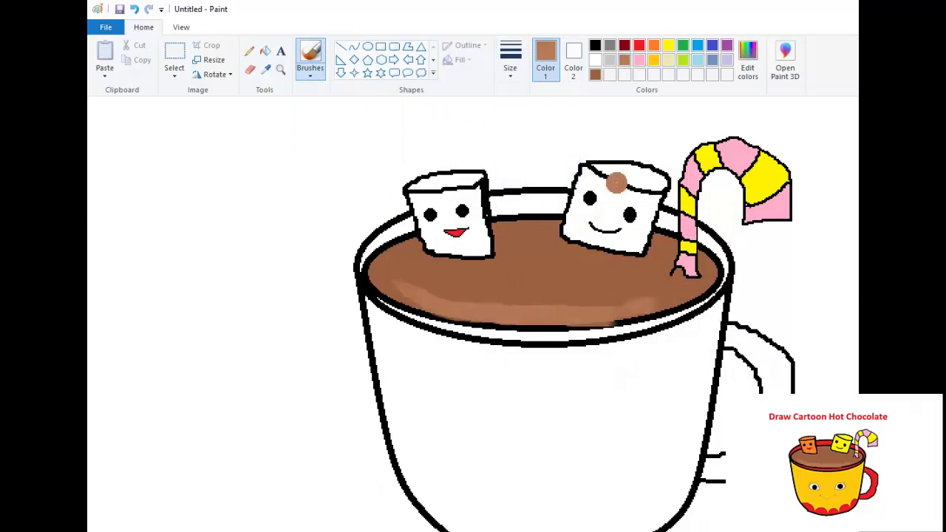
Draw the mug's left eye in brown, with an inner arc and short lashes on its outer side.
click(250, 50)
scroll(494, 302, down, 3)
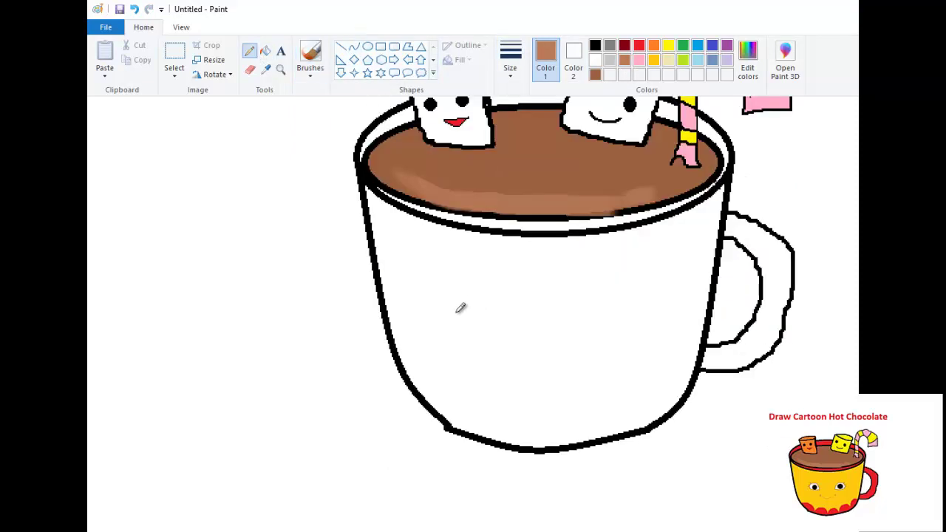
mouse_move(456, 312)
mouse_down()
mouse_move(476, 291)
mouse_move(505, 313)
mouse_up()
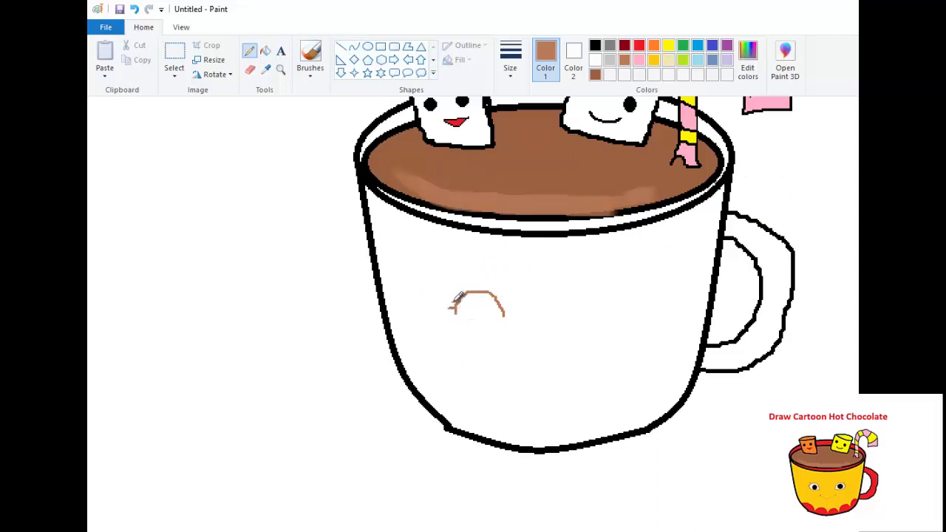
mouse_move(463, 313)
mouse_down()
mouse_move(504, 322)
mouse_move(457, 313)
mouse_move(472, 321)
mouse_move(502, 299)
mouse_up()
Select the mug's left eye with its lashes and copy it.
click(175, 59)
drag(439, 271, 509, 333)
key(ctrl+c)
key(ctrl+v)
drag(188, 133, 674, 296)
right_click(628, 290)
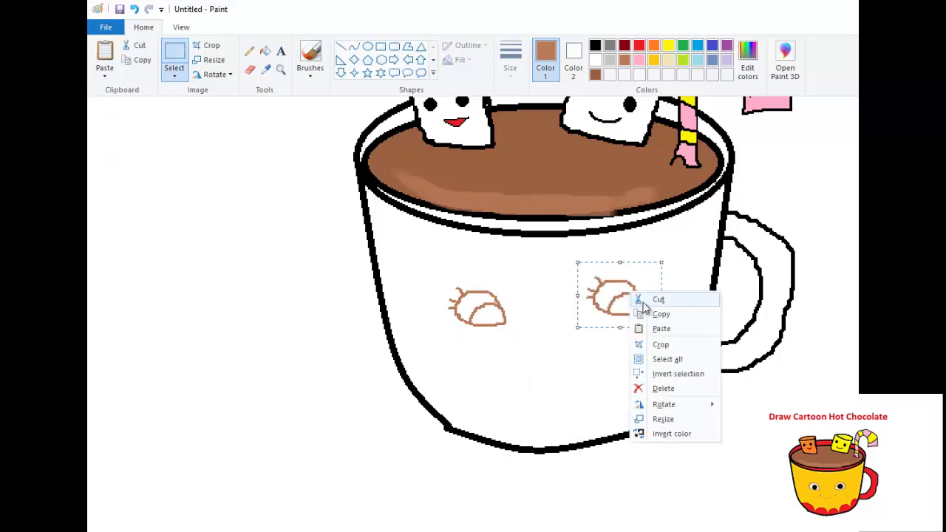
click(651, 387)
Paste the copied eye, place it on the mug's right half, and flip it horizontally to mirror the left eye.
key(ctrl+v)
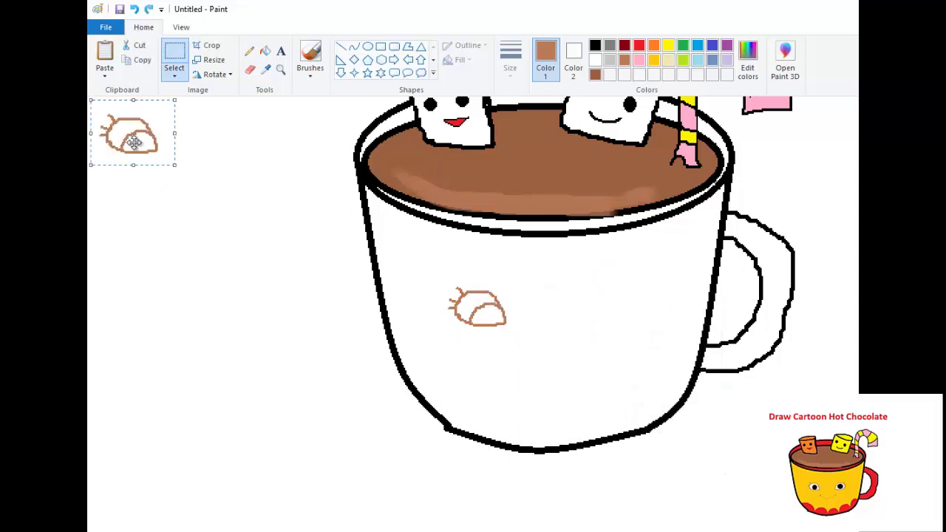
drag(141, 140, 606, 284)
right_click(604, 302)
mouse_move(655, 416)
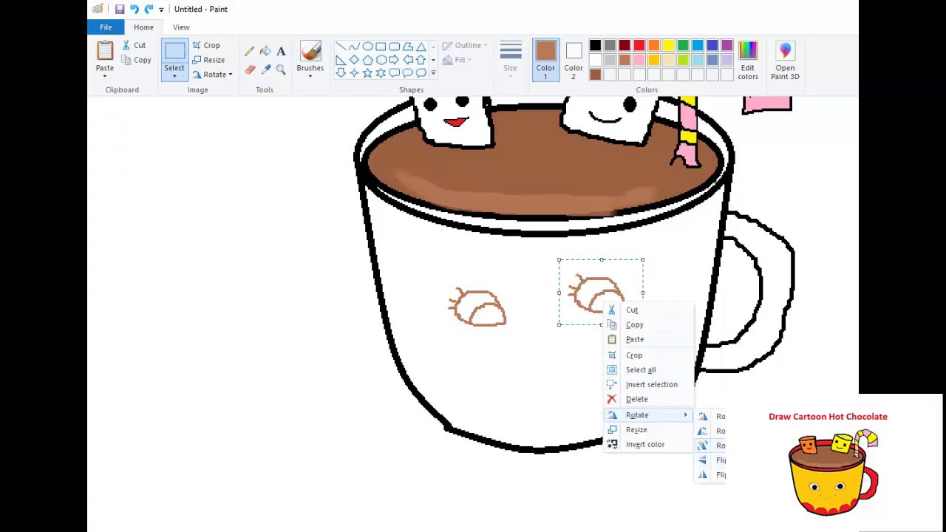
click(710, 475)
mouse_move(600, 300)
mouse_down()
mouse_move(613, 313)
mouse_move(609, 306)
mouse_up()
Erase the inner arcs of both mug eyes and draw a round iris inside each one.
click(250, 69)
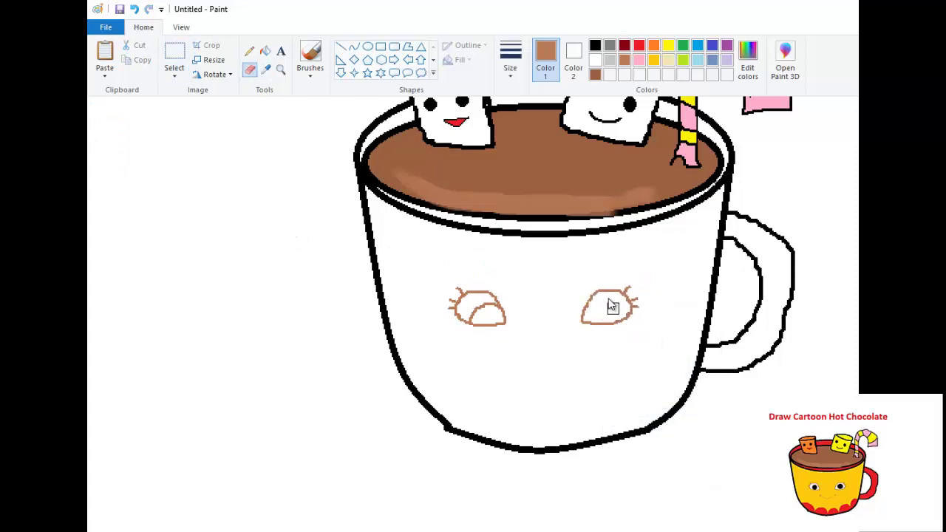
mouse_move(472, 319)
mouse_down()
mouse_move(486, 306)
mouse_move(476, 316)
mouse_move(493, 325)
mouse_up()
click(367, 46)
mouse_move(591, 294)
mouse_down()
mouse_move(626, 333)
mouse_move(623, 323)
mouse_up()
Draw a wide brown curved smile below the mug's eyes with a short mark at each end.
click(354, 46)
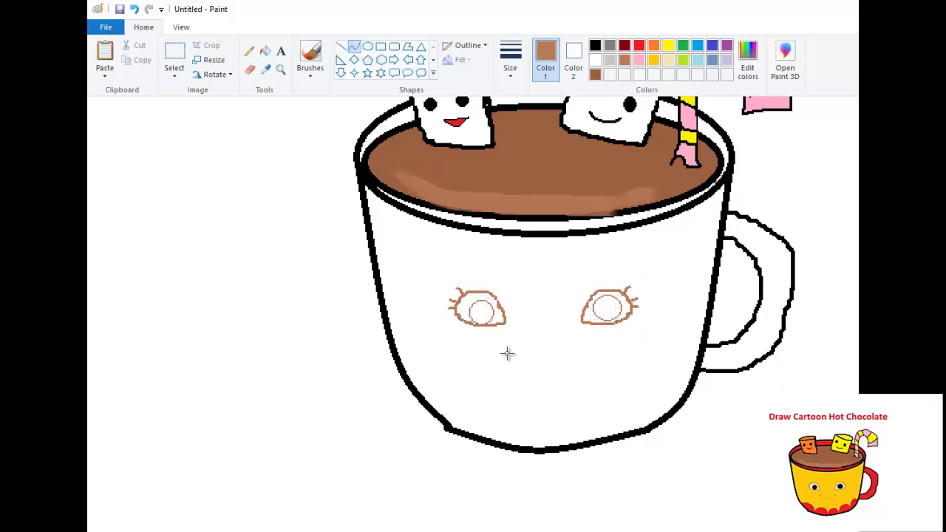
drag(507, 353, 584, 351)
click(543, 378)
mouse_move(543, 378)
mouse_down()
mouse_move(543, 386)
mouse_move(541, 375)
mouse_move(522, 370)
mouse_up()
click(249, 51)
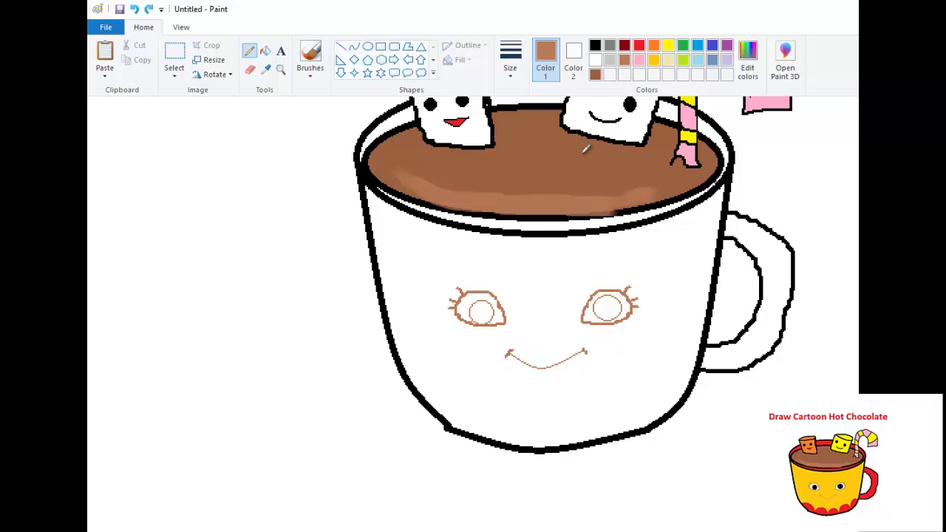
Draw a red scalloped border along the mug's base and fill each of its five scallops with red.
click(640, 47)
mouse_move(416, 388)
mouse_down()
mouse_move(460, 395)
mouse_move(482, 434)
mouse_move(536, 419)
mouse_move(543, 443)
mouse_move(558, 421)
mouse_move(602, 438)
mouse_move(652, 400)
mouse_move(657, 415)
mouse_move(696, 368)
mouse_up()
click(265, 50)
click(451, 412)
click(510, 430)
click(572, 434)
click(629, 418)
click(677, 392)
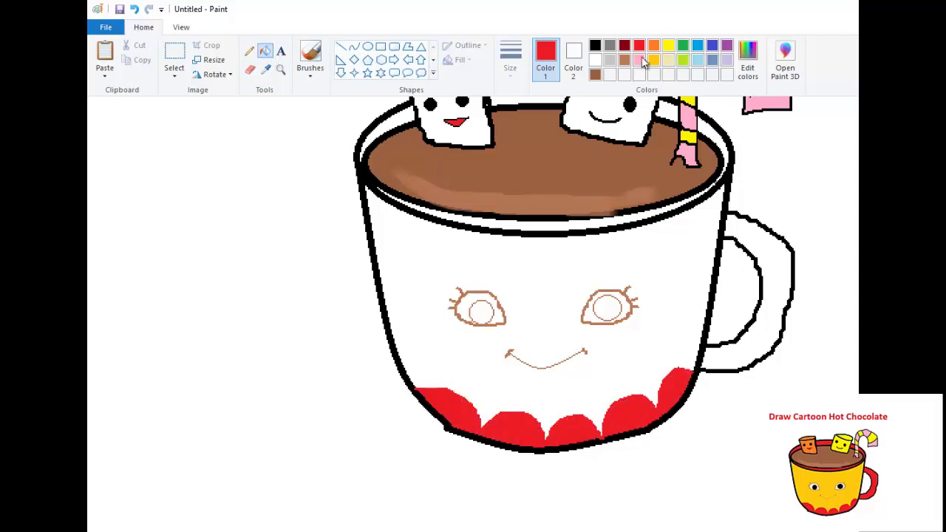
Try filling the mug body with lime and then green, undoing each fill.
click(683, 59)
click(541, 285)
key(ctrl+z)
click(683, 46)
click(688, 237)
key(ctrl+z)
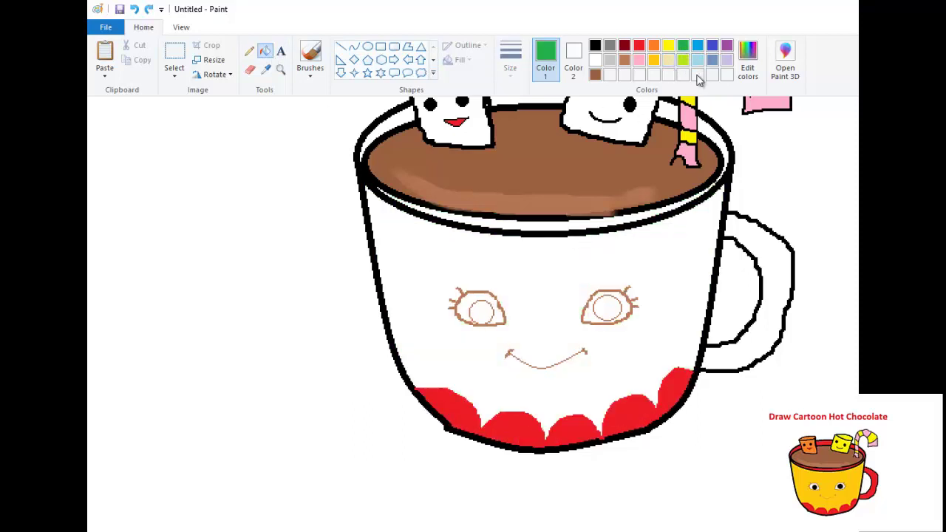
Try filling the mug body with a custom teal color and undo the fill.
click(683, 60)
click(747, 65)
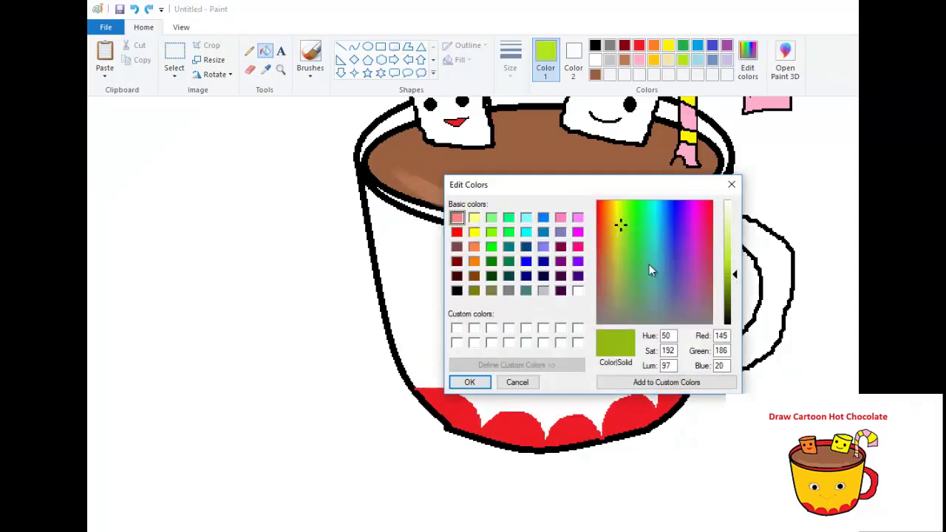
click(649, 271)
click(469, 382)
click(490, 332)
key(ctrl+z)
Fill the mug body with gold and the irises of both mug eyes with black.
ctrl+scroll(668, 281, down, 2)
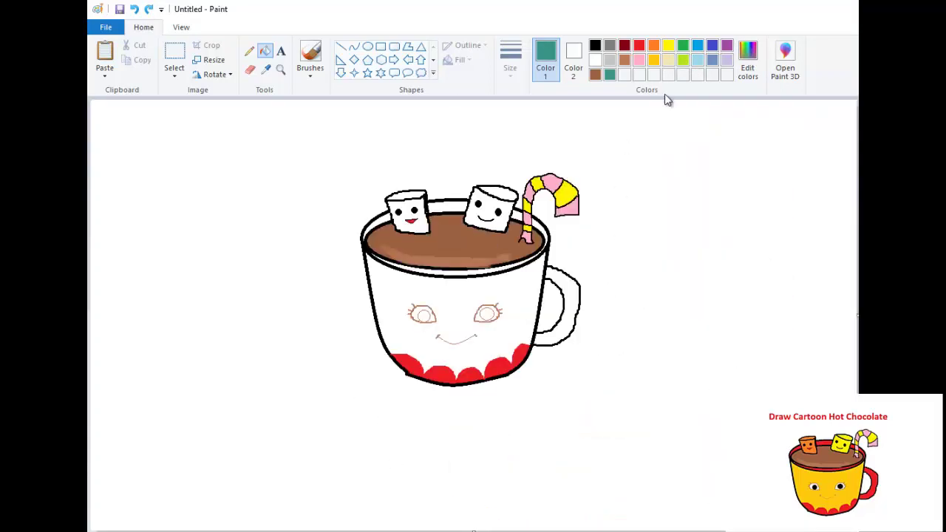
click(653, 59)
click(454, 299)
click(595, 45)
drag(420, 313, 493, 318)
Fill the mug's handle and every section of its rim with red.
scroll(601, 348, up, 2)
scroll(601, 348, left, 5)
scroll(661, 384, down, 2)
scroll(660, 384, right, 1)
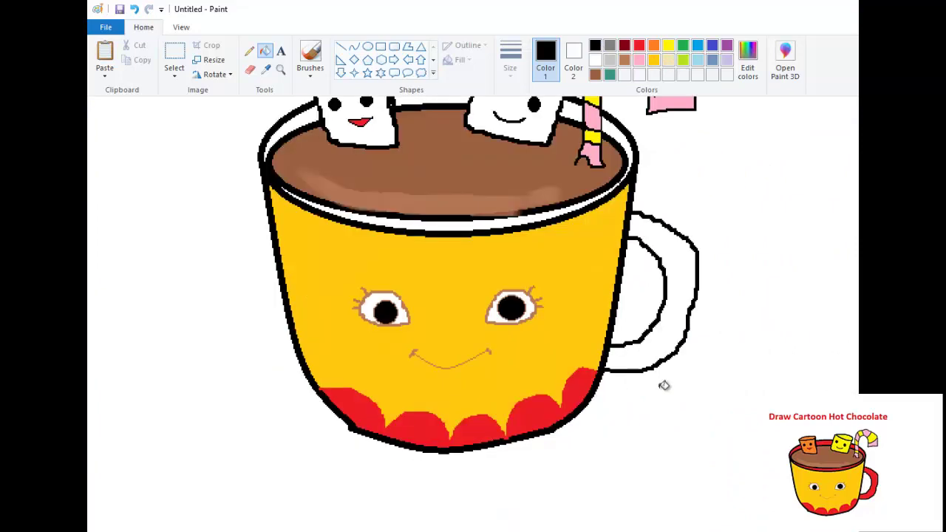
click(639, 45)
click(669, 321)
click(418, 231)
scroll(468, 252, up, 2)
click(299, 235)
click(433, 204)
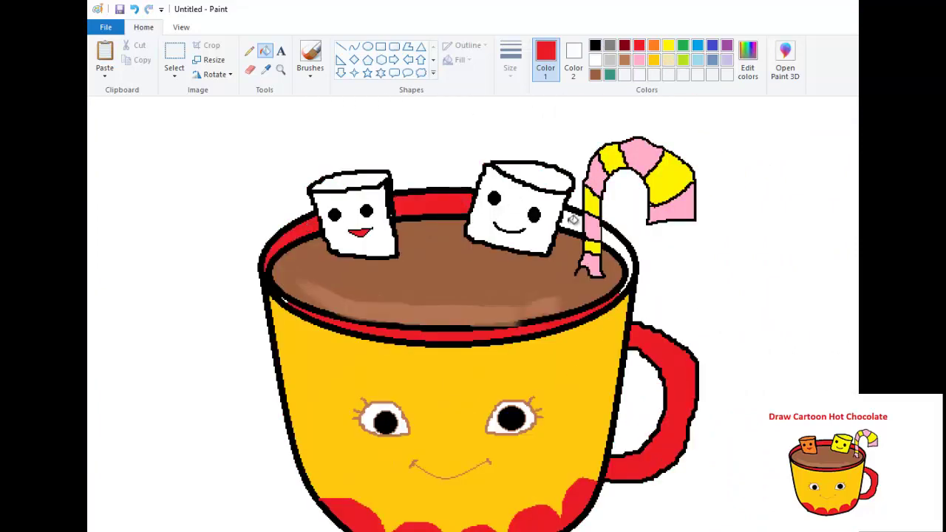
click(573, 220)
click(604, 260)
click(310, 58)
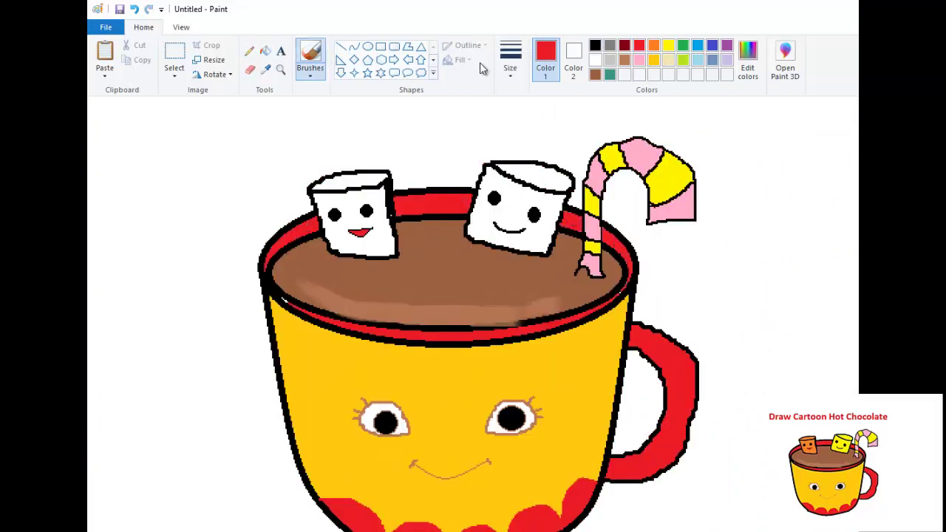
click(624, 60)
click(510, 59)
click(534, 122)
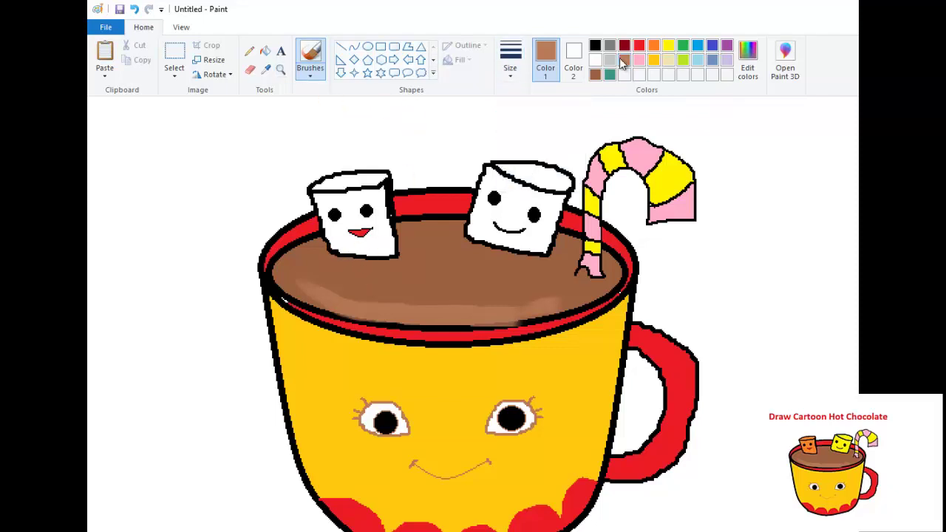
Fill the body and top of the left marshmallow with orange.
click(653, 60)
click(266, 51)
click(353, 186)
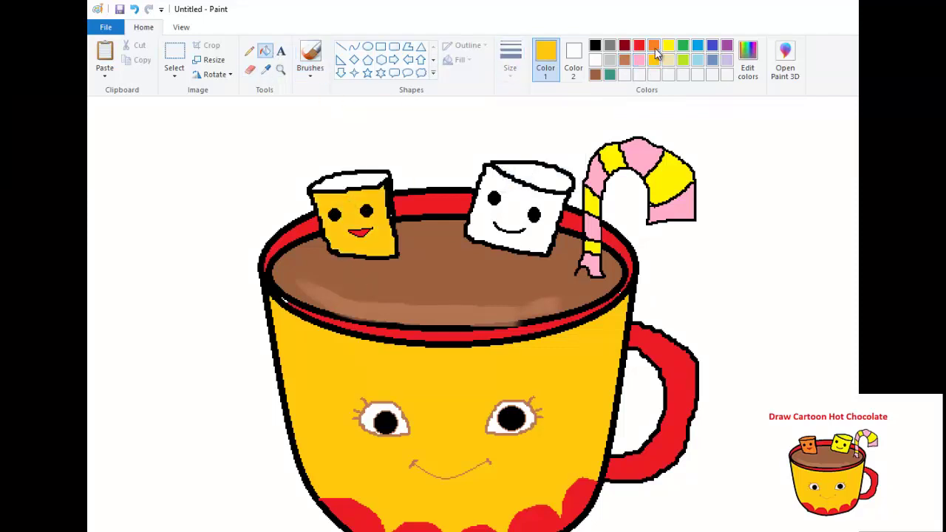
click(654, 45)
click(353, 222)
click(349, 181)
Fill the top and body of the right marshmallow with bright yellow.
click(668, 60)
click(518, 225)
click(668, 45)
click(528, 176)
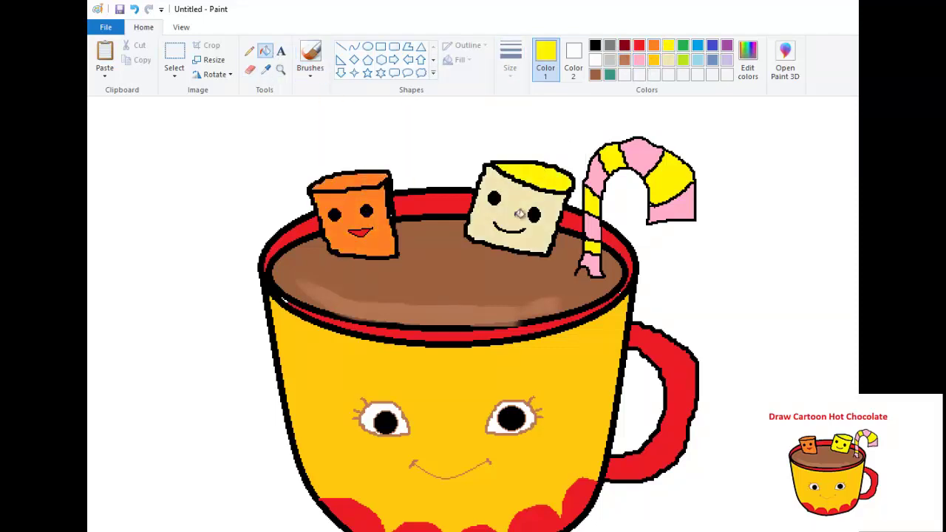
click(520, 214)
Add the title "Draw Cartoon Hot Chocolate" in bold red text above the mug.
ctrl+scroll(520, 214, down, 1)
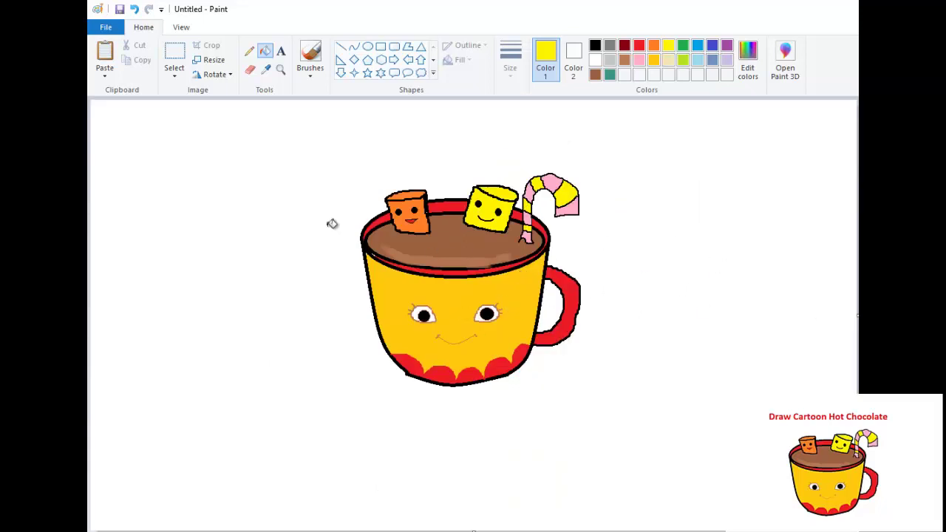
click(368, 45)
click(281, 50)
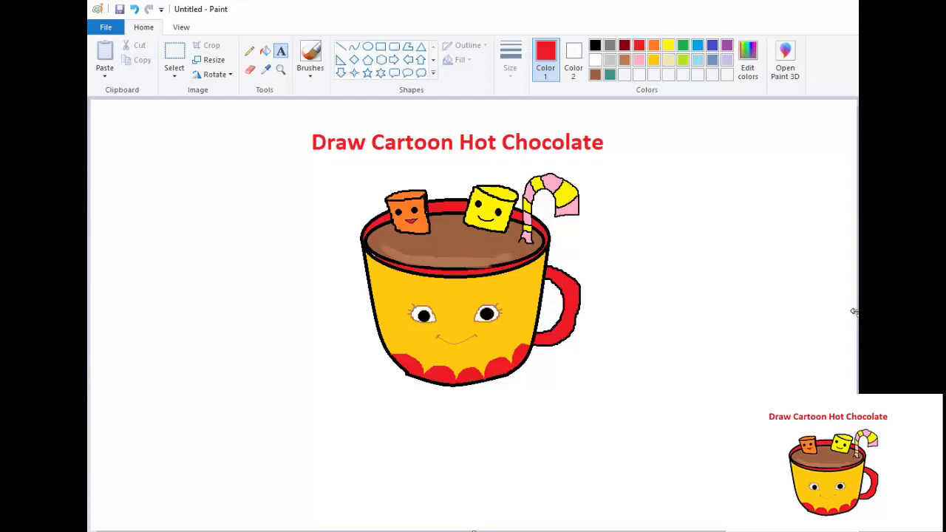
Reduce the canvas width and height around the drawing, and move the title and mug together toward the canvas's left side.
drag(854, 311, 672, 311)
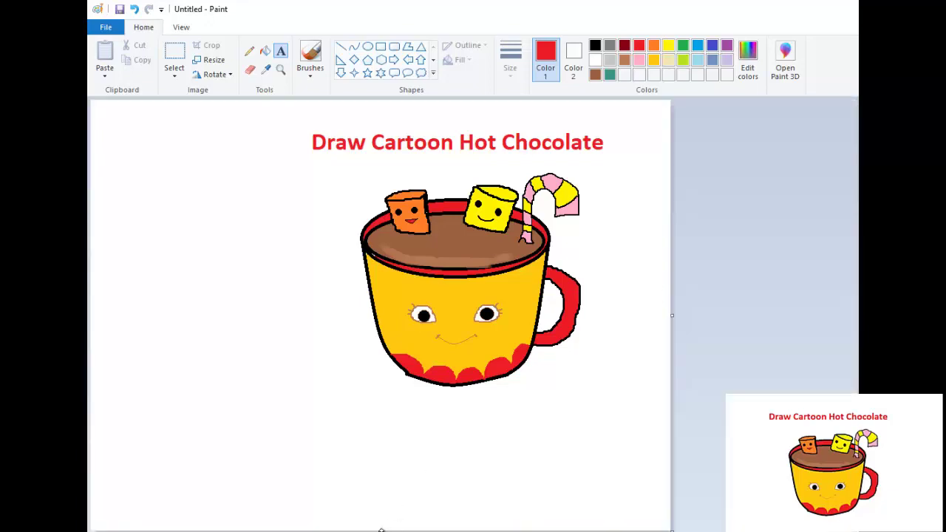
drag(382, 528, 409, 474)
click(175, 58)
drag(280, 115, 644, 393)
drag(484, 304, 361, 318)
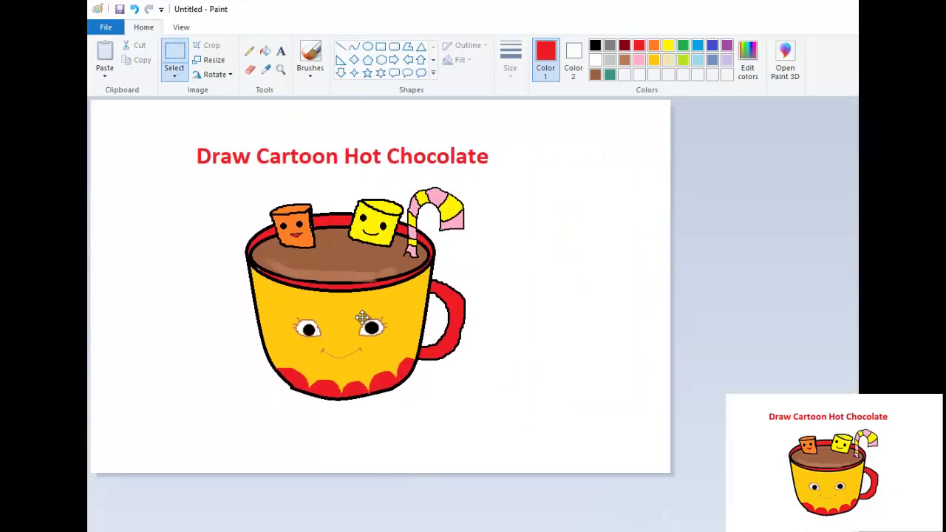
click(672, 477)
drag(382, 475, 382, 442)
drag(672, 273, 626, 271)
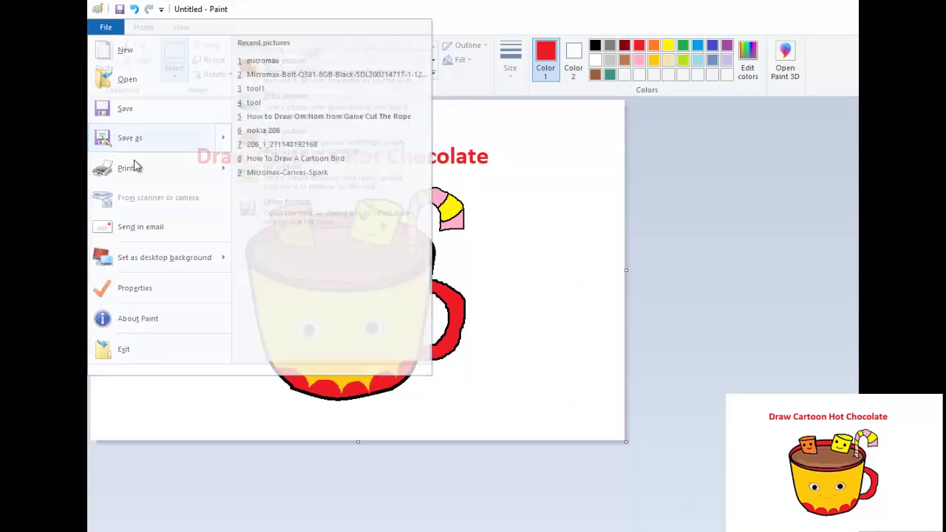
Save the finished drawing as a picture file.
click(126, 135)
key(Return)
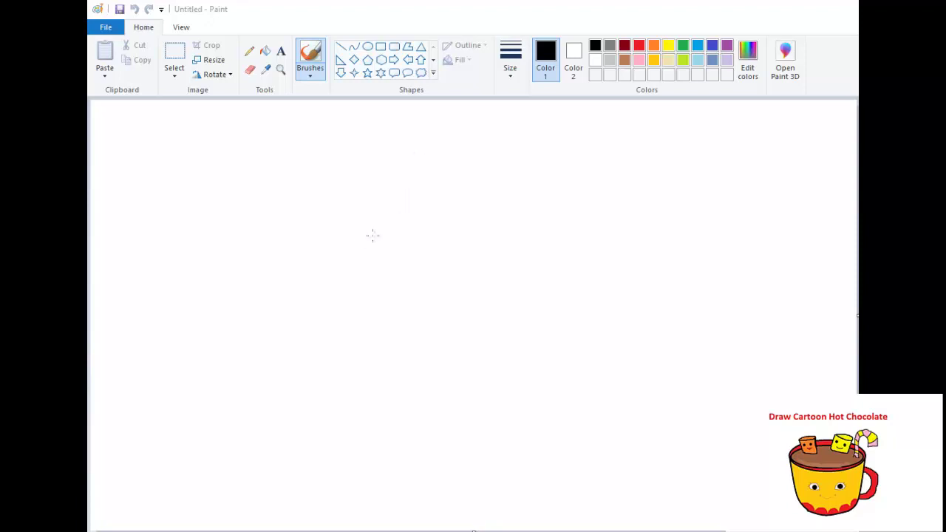
Draw a wide, flat black ellipse on the blank canvas as the mug's inner rim and widen it slightly.
click(369, 49)
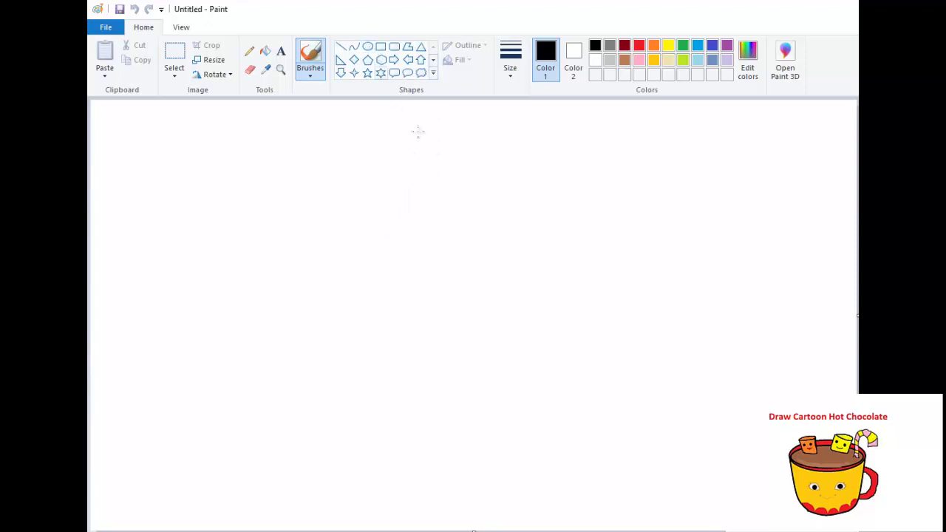
click(370, 49)
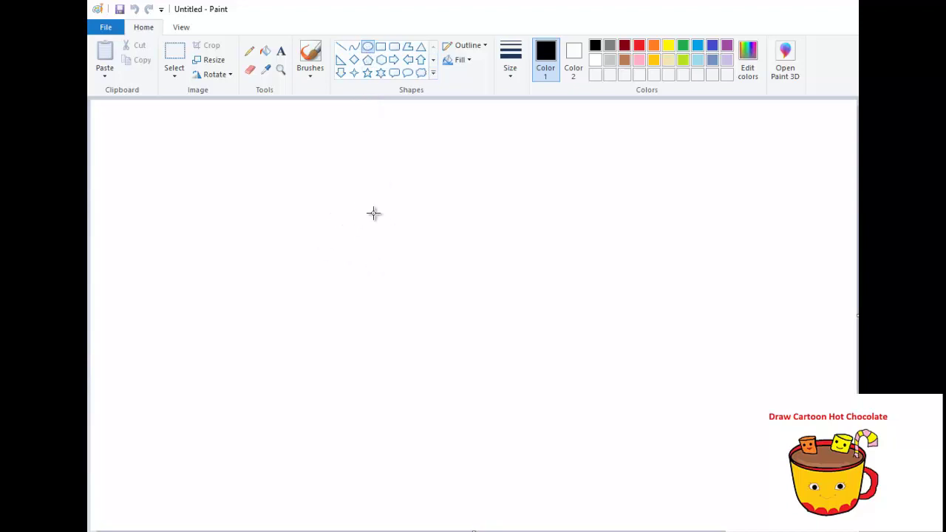
drag(365, 212, 539, 269)
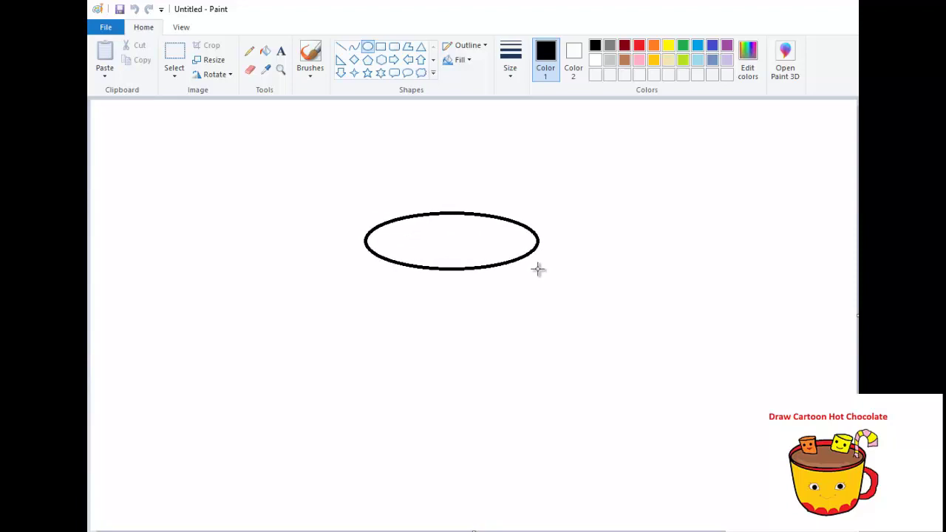
drag(538, 269, 545, 269)
click(610, 289)
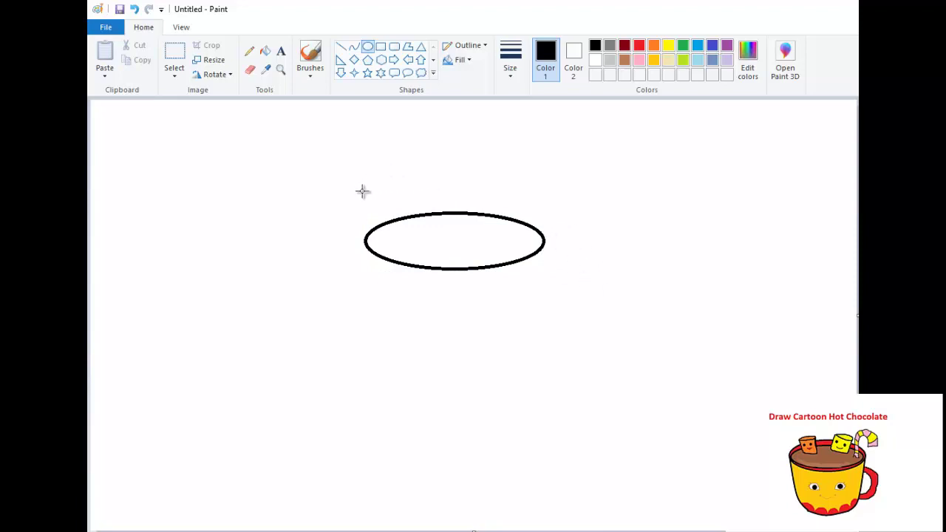
Draw a second, larger ellipse, then move and flatten it so it surrounds the inner rim evenly.
drag(368, 211, 570, 391)
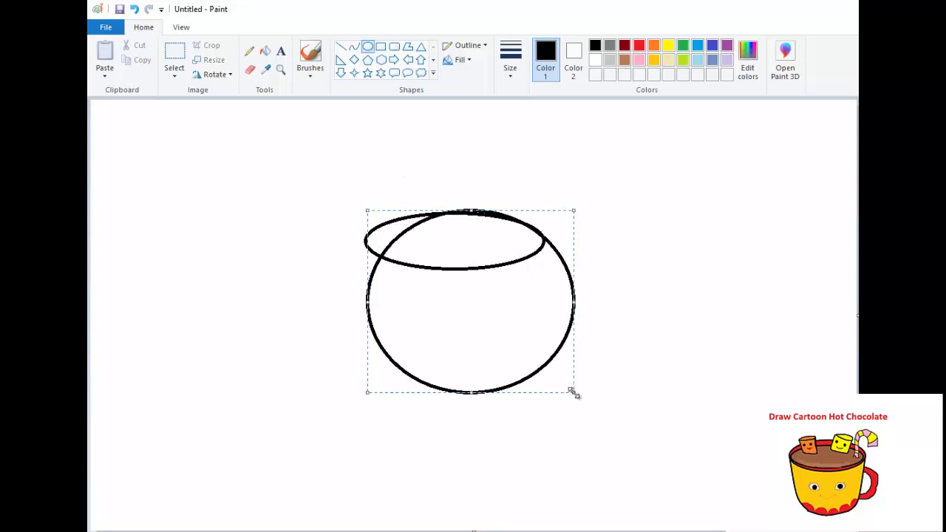
drag(511, 338, 491, 316)
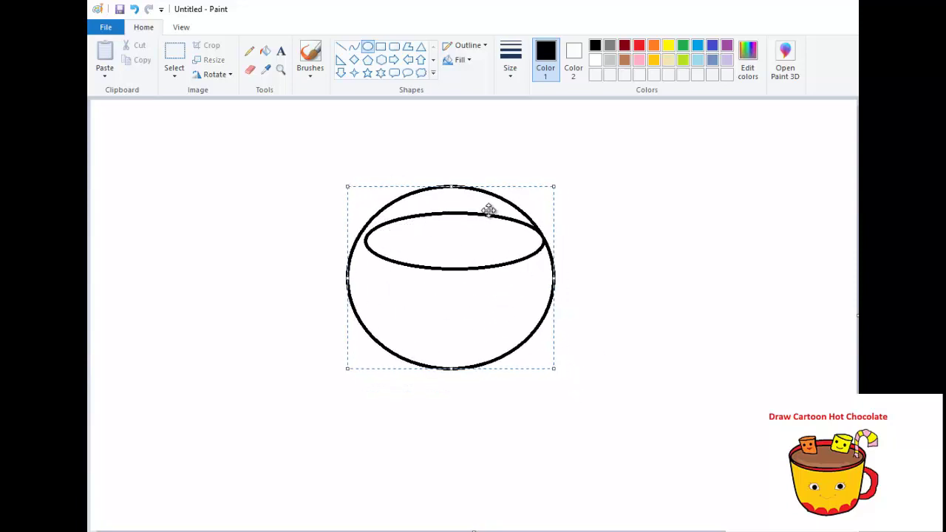
drag(450, 194, 453, 211)
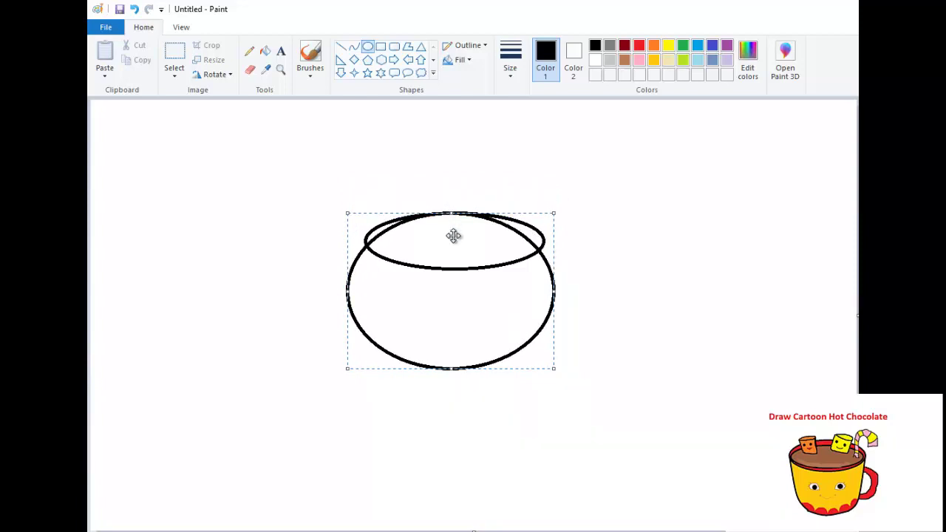
drag(454, 250, 454, 237)
drag(456, 345, 463, 286)
drag(463, 206, 464, 217)
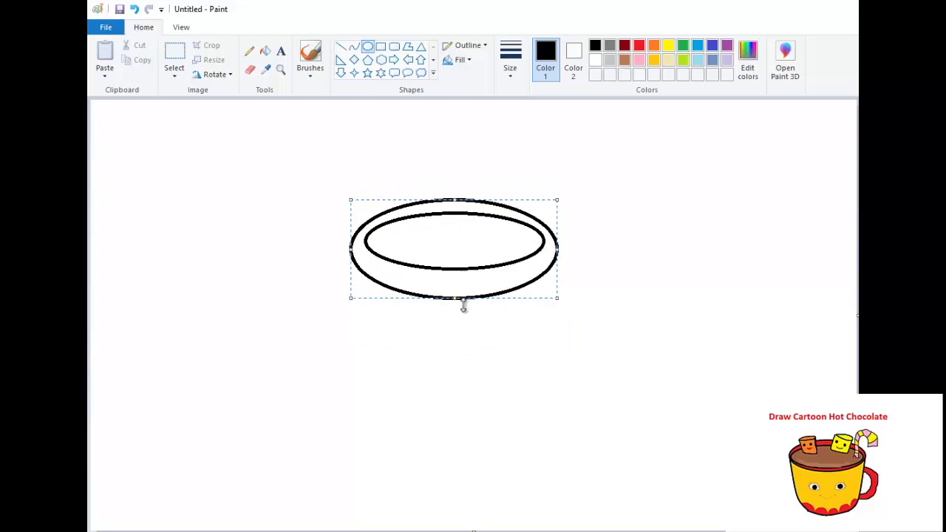
drag(452, 299, 454, 280)
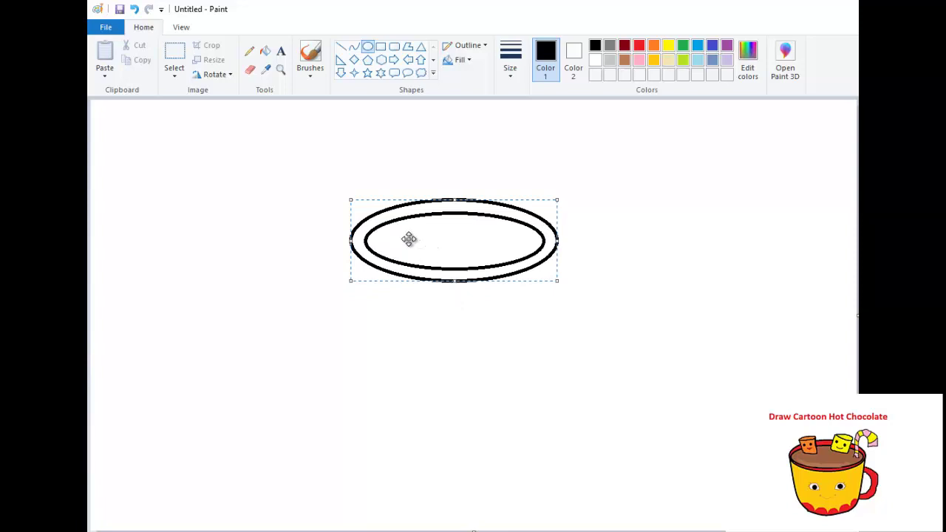
Narrow the outer ellipse at both ends and raise its lower edge so it closely follows the inner rim.
drag(350, 240, 361, 240)
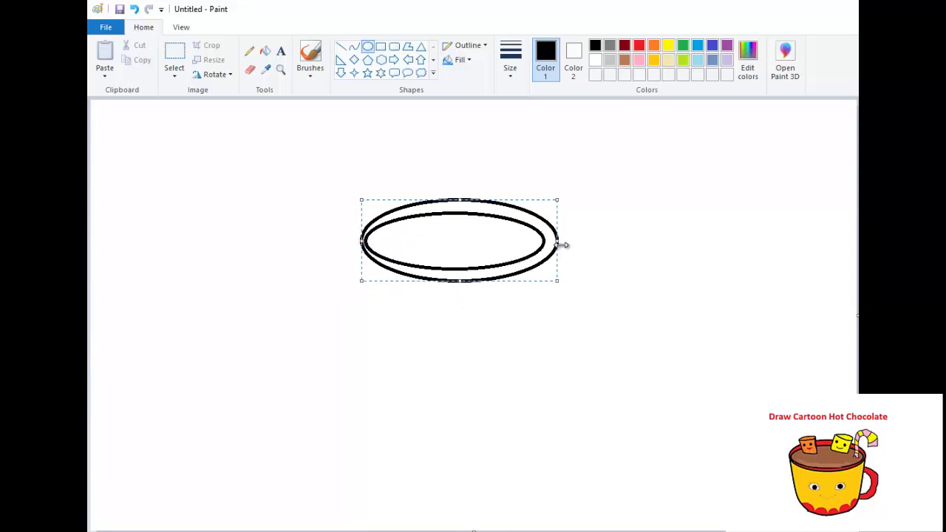
drag(556, 242, 550, 242)
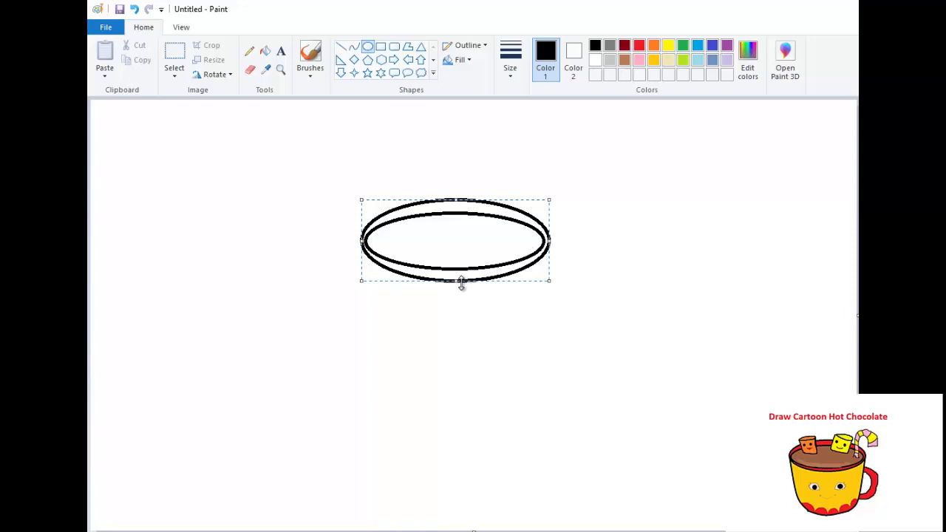
drag(457, 282, 460, 276)
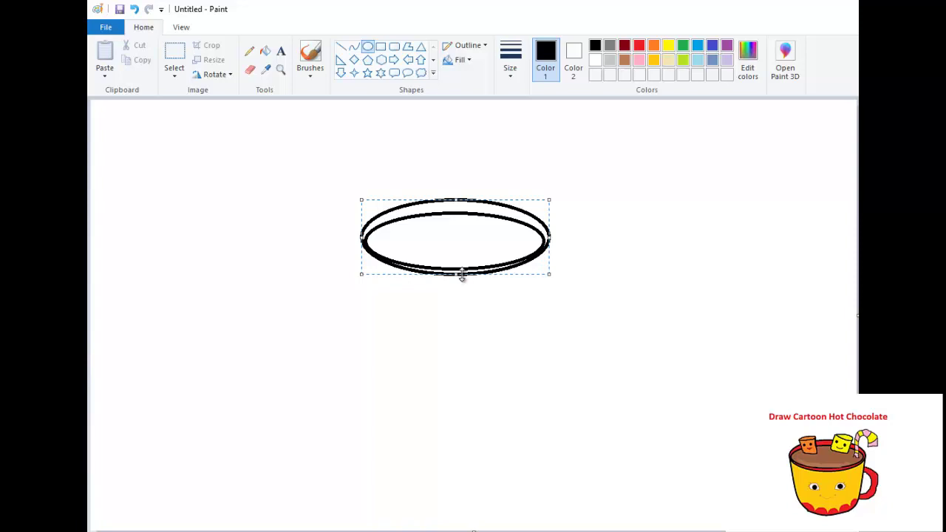
drag(462, 277, 463, 280)
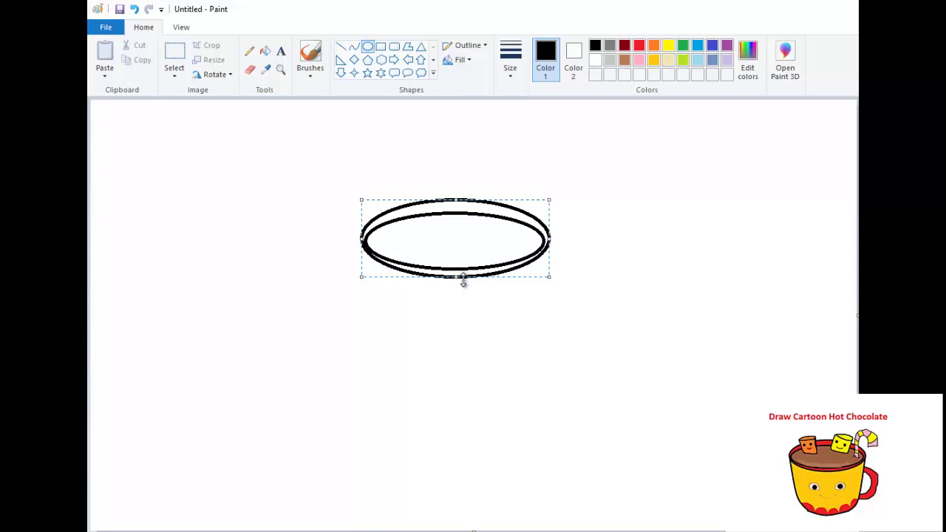
click(435, 293)
Try drawing the mug's left side and base as one curve from the rim's left end, and undo it.
click(353, 47)
drag(363, 240, 432, 369)
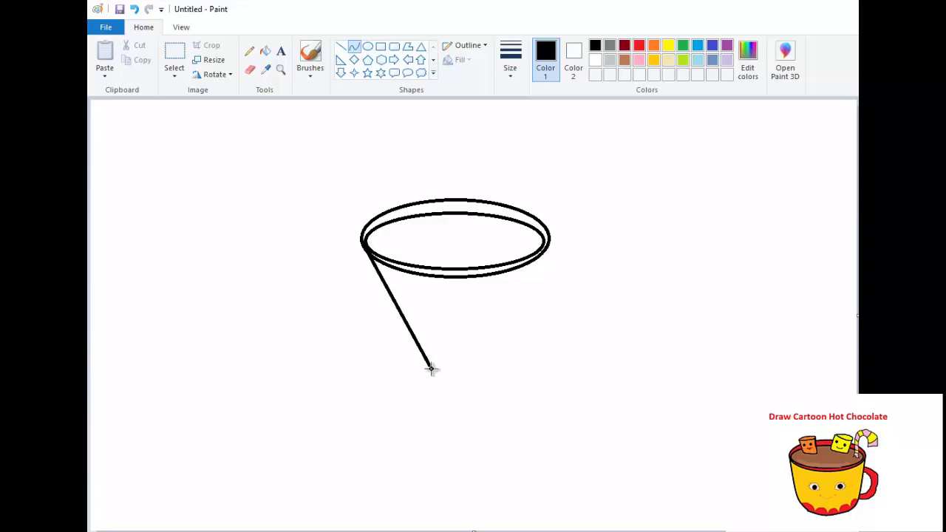
drag(401, 327, 374, 352)
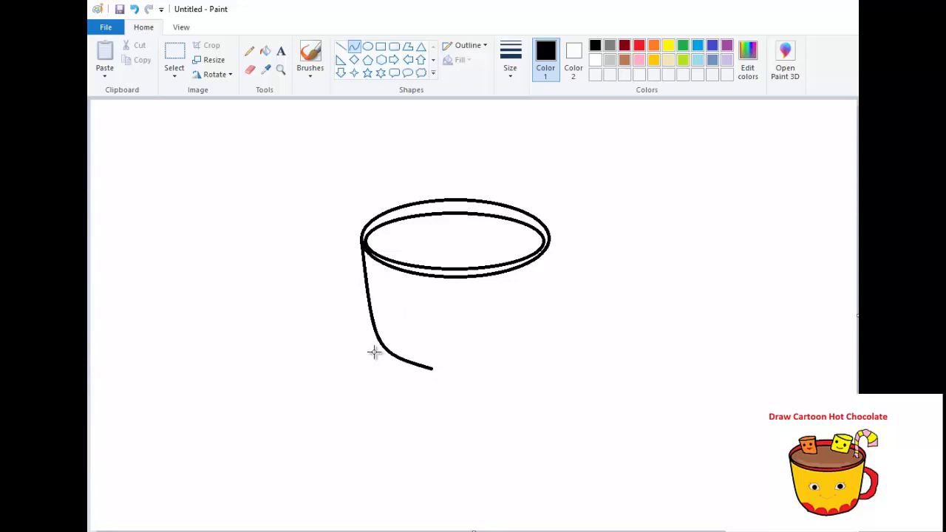
key(ctrl+z)
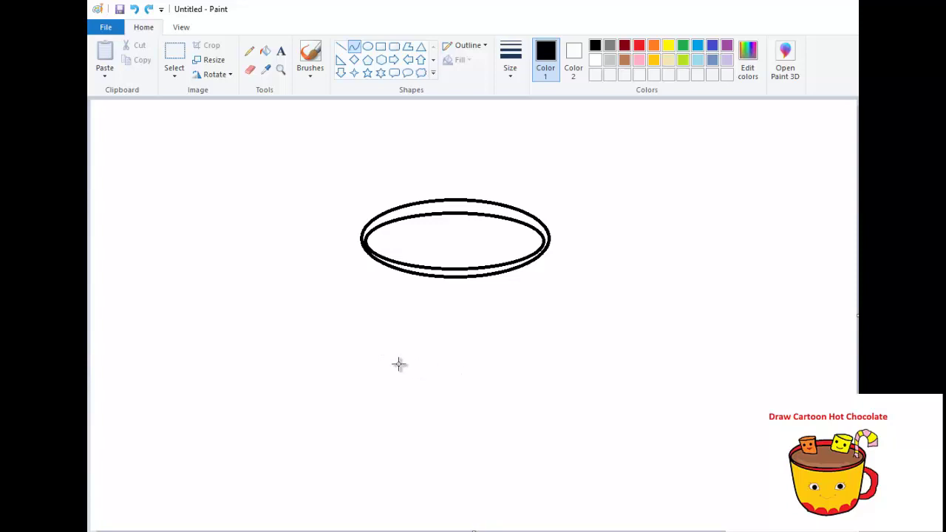
Draw a shallow, downward-curving base line below the rim and an outward-bowed left side joining it to the rim's left end.
drag(409, 374, 509, 374)
drag(448, 376, 365, 244)
click(351, 351)
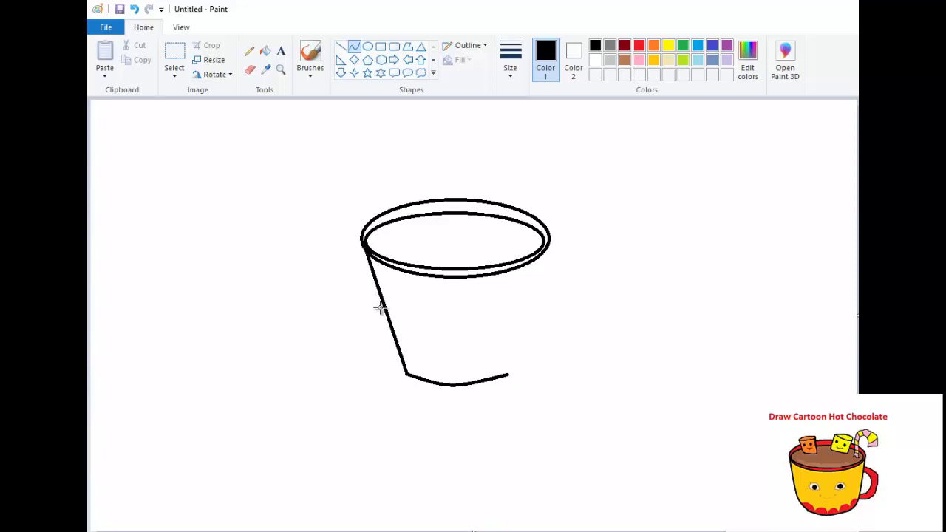
key(ctrl+z)
drag(363, 244, 407, 374)
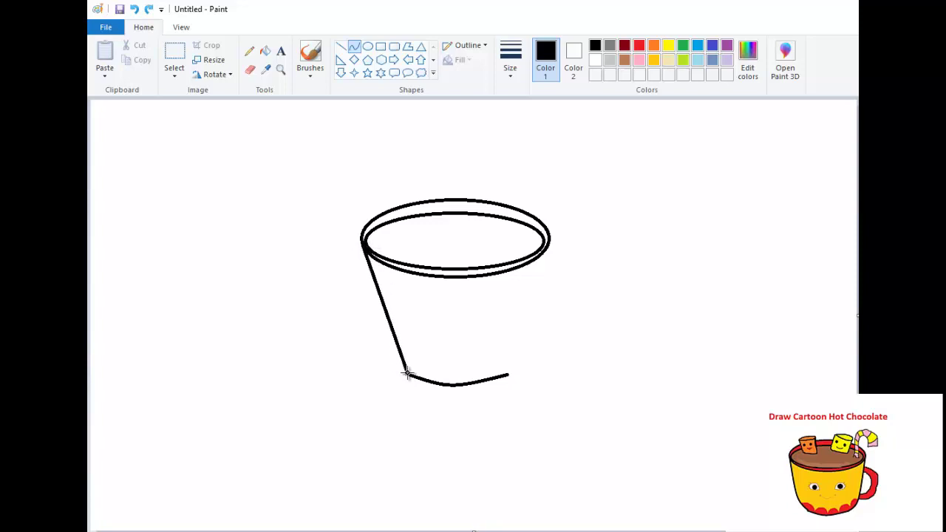
mouse_move(393, 338)
mouse_down()
mouse_move(386, 332)
mouse_move(378, 348)
mouse_up()
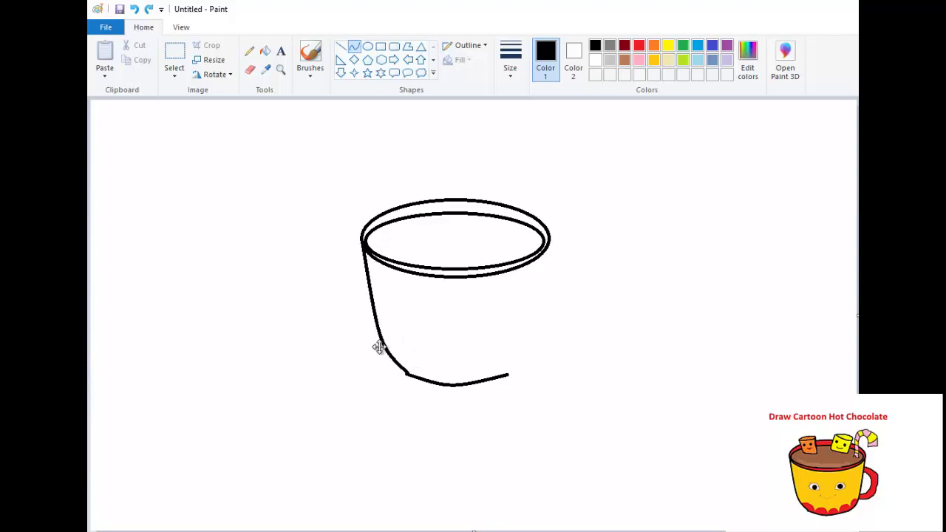
Draw the mug's right side as an outward-bowed curve from the rim's right end to the base line.
click(379, 341)
drag(551, 241, 508, 376)
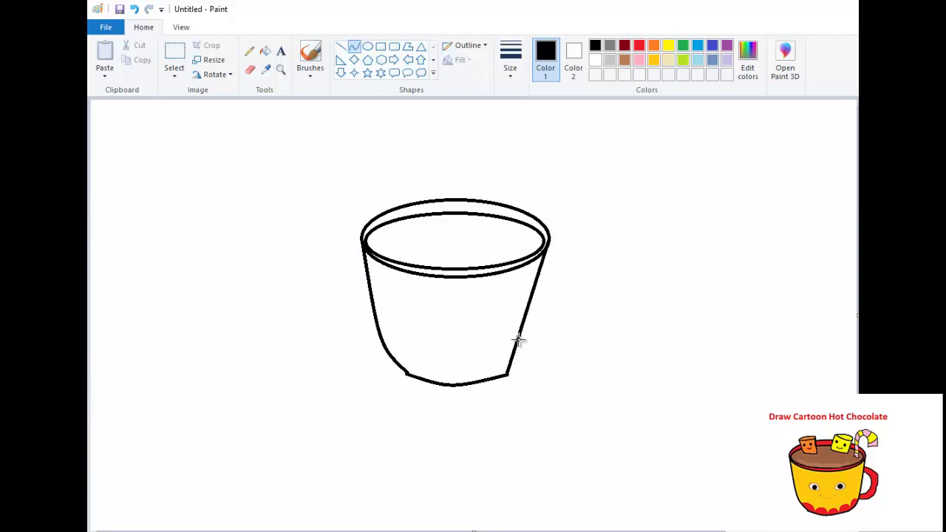
drag(521, 337, 533, 360)
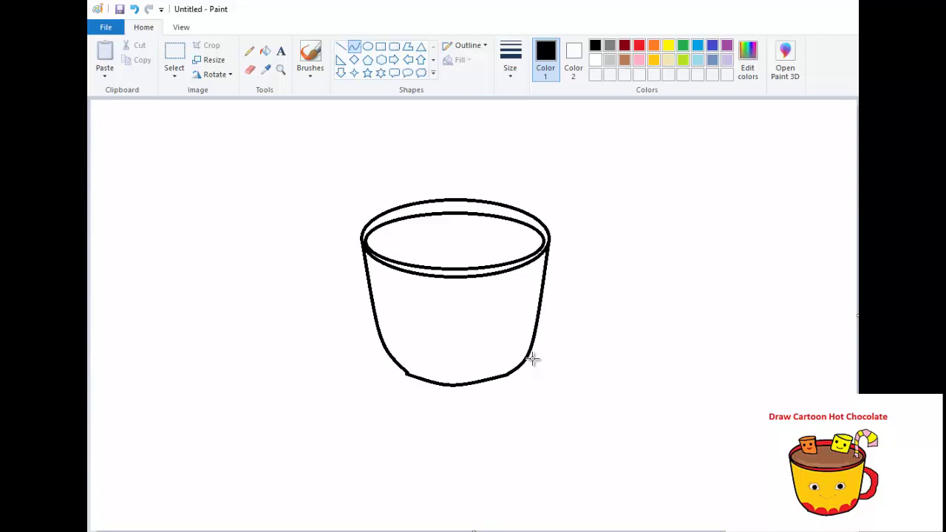
click(618, 355)
Draw the mug's handle freehand on its right side as an inner and an outer arc, using a thicker Pencil line.
click(252, 49)
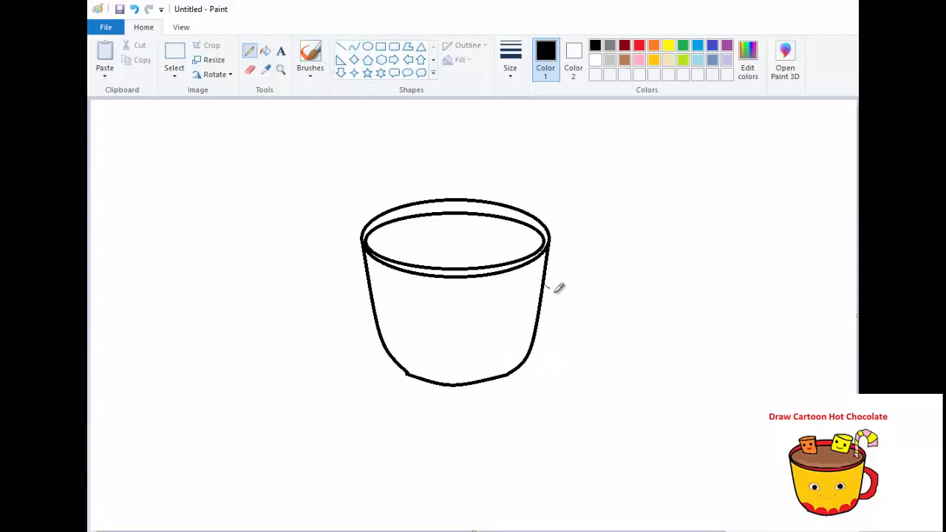
click(510, 67)
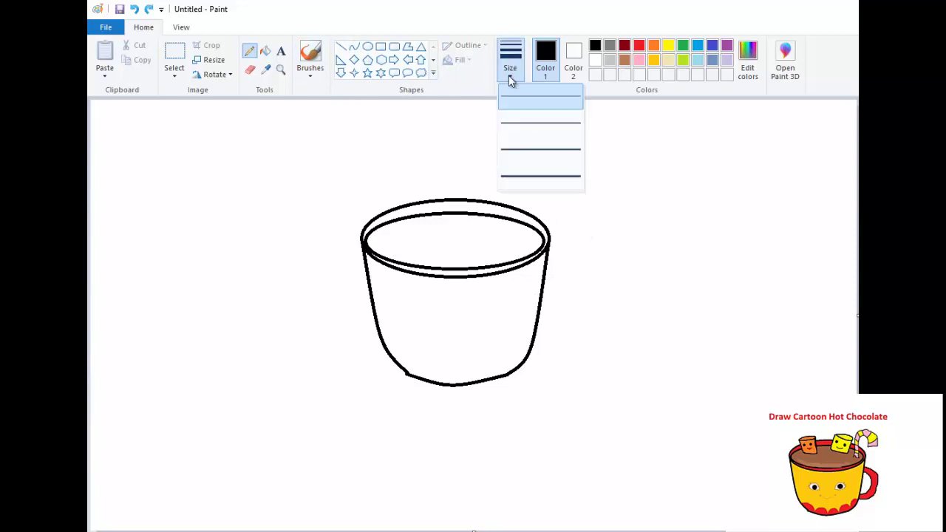
click(514, 148)
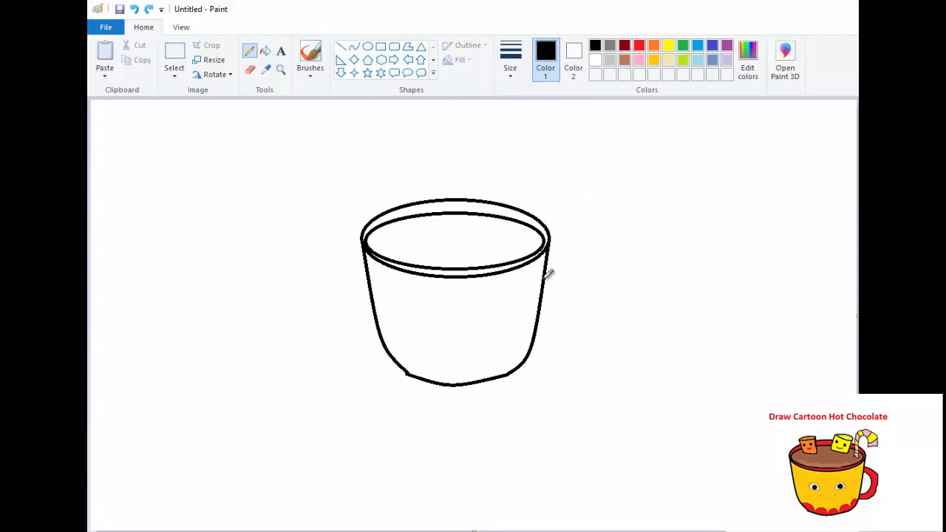
mouse_move(547, 275)
mouse_down()
mouse_move(559, 281)
mouse_move(564, 306)
mouse_move(543, 329)
mouse_up()
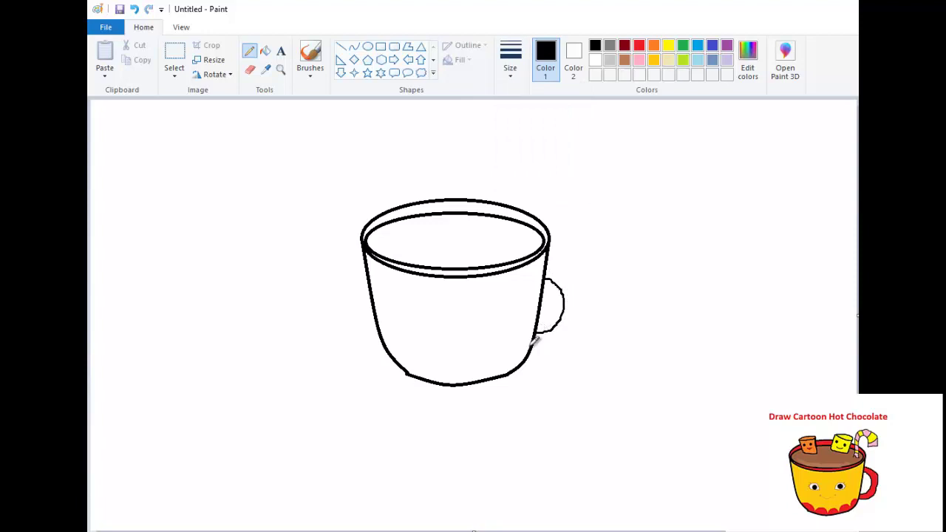
mouse_move(542, 343)
mouse_down()
mouse_move(573, 331)
mouse_move(584, 300)
mouse_move(582, 277)
mouse_move(553, 266)
mouse_up()
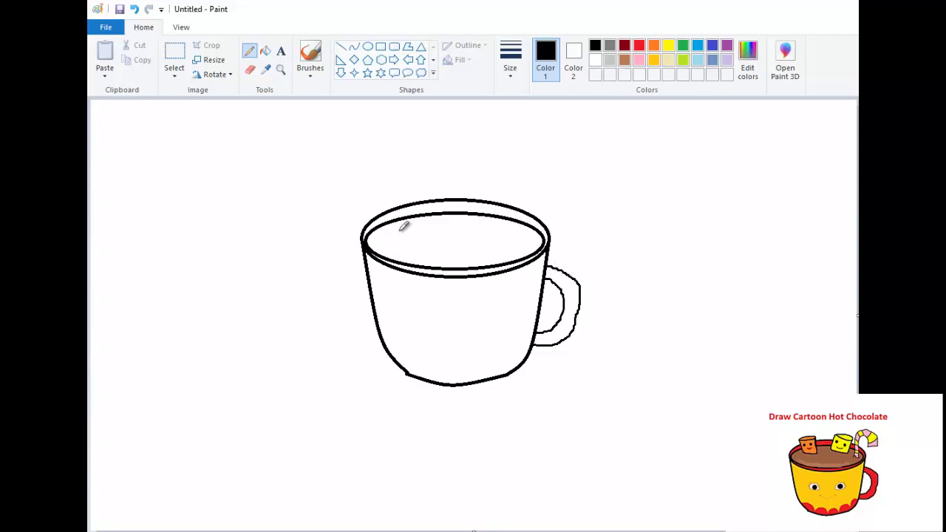
Draw a tilted marshmallow over the rim's left back edge and erase the rim lines running through it.
mouse_move(397, 227)
mouse_down()
mouse_move(389, 200)
mouse_move(427, 194)
mouse_move(395, 194)
mouse_move(388, 198)
mouse_move(436, 195)
mouse_move(427, 194)
mouse_move(423, 229)
mouse_up()
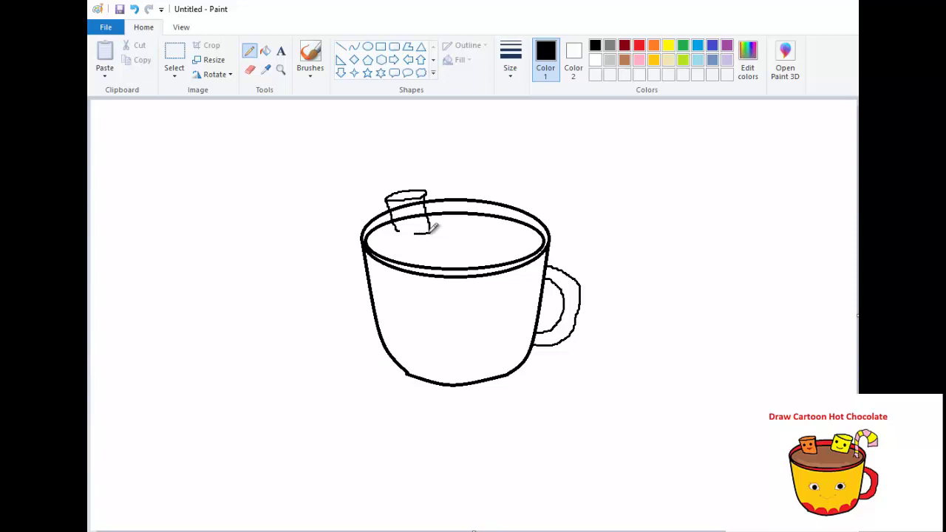
click(250, 70)
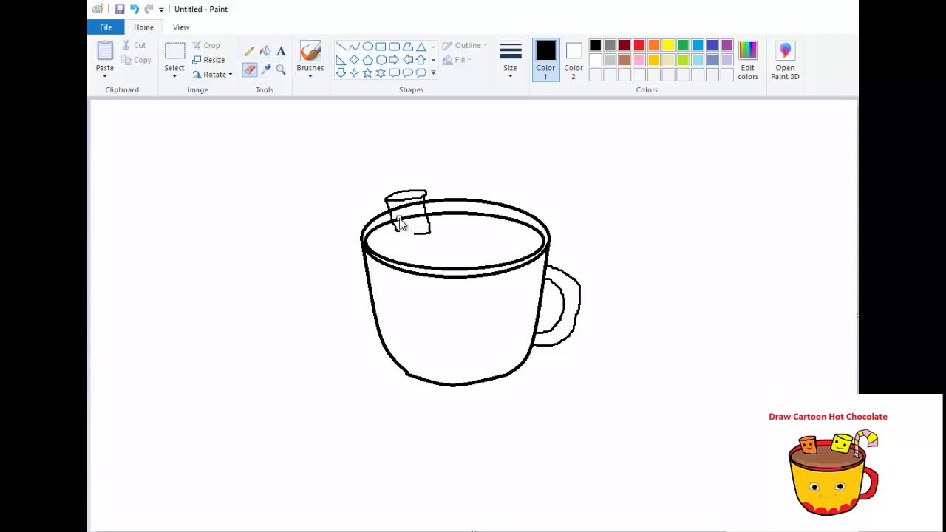
drag(399, 226, 411, 217)
scroll(536, 255, up, 1)
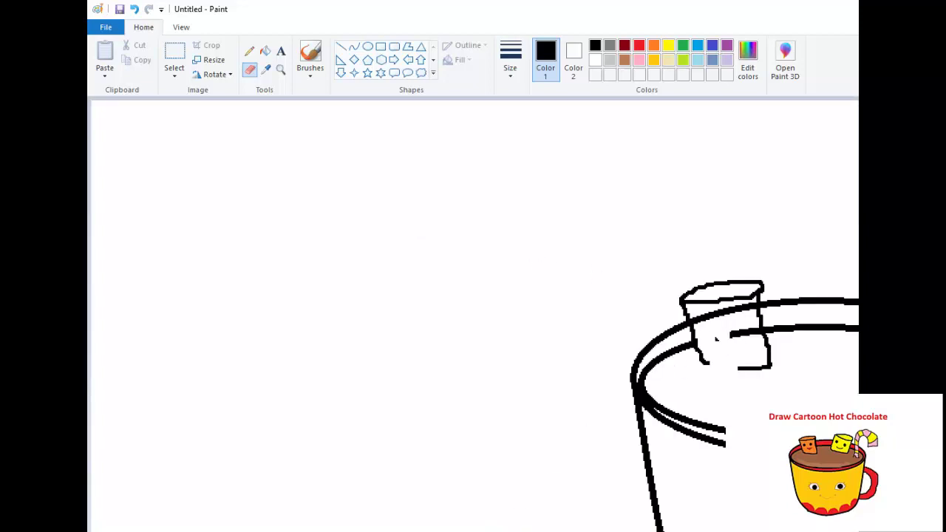
scroll(716, 339, right, 3)
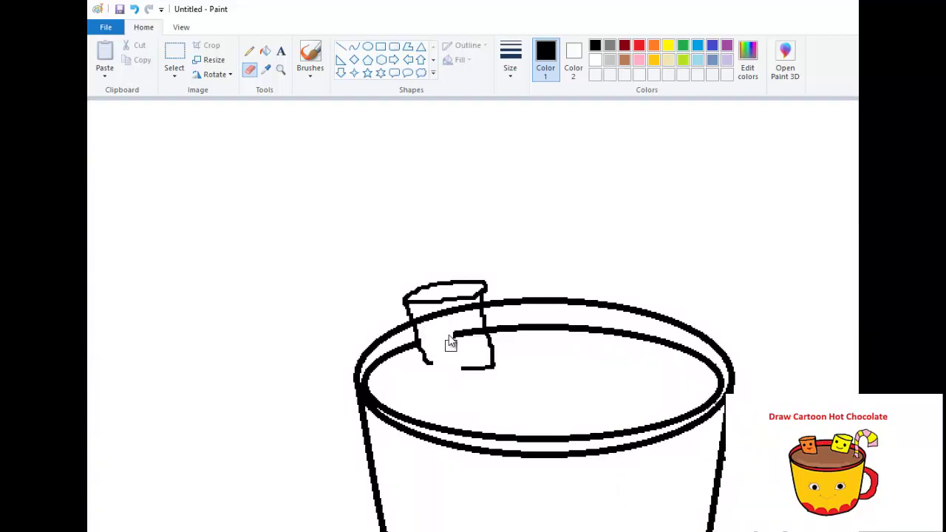
mouse_move(451, 343)
mouse_down()
mouse_move(475, 332)
mouse_move(479, 340)
mouse_move(449, 317)
mouse_move(423, 317)
mouse_move(433, 323)
mouse_move(471, 309)
mouse_move(475, 317)
mouse_up()
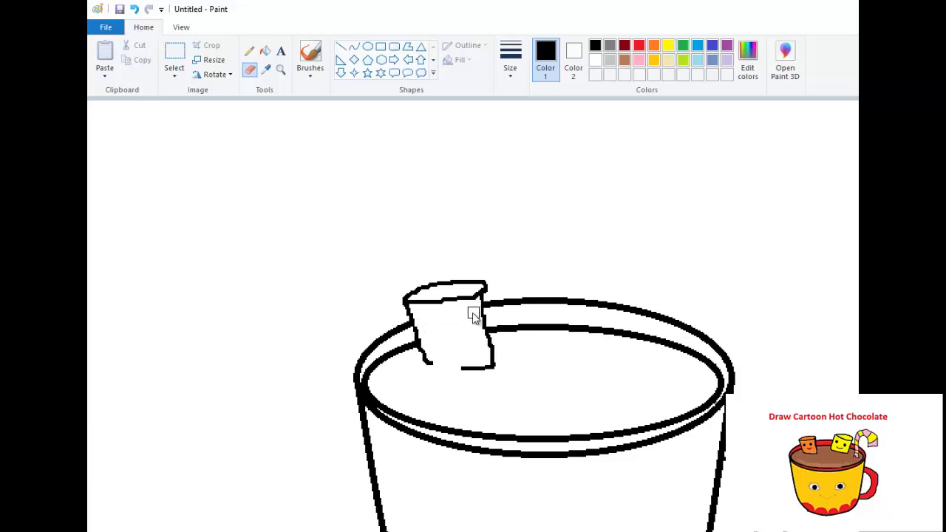
Close the gap in the left marshmallow's bottom edge and thicken the upper part of its right edge.
click(249, 50)
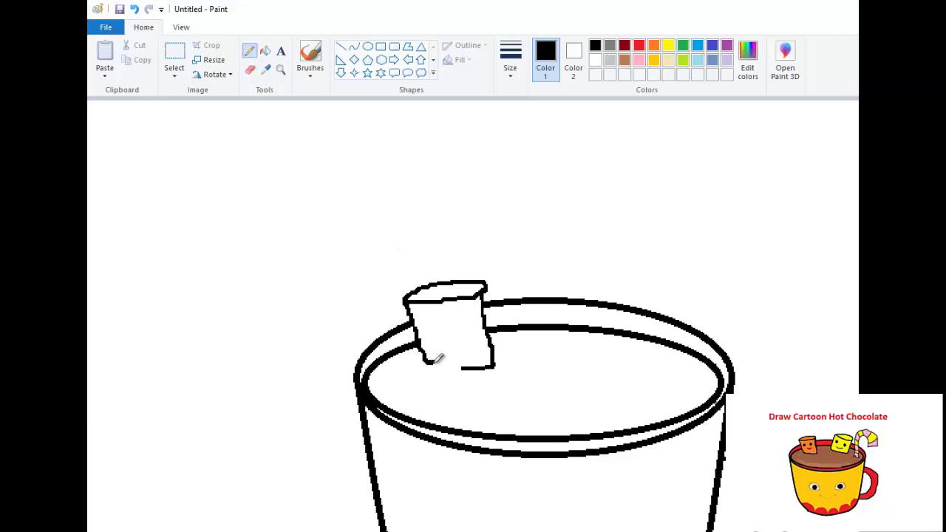
drag(445, 363, 461, 363)
drag(488, 290, 490, 331)
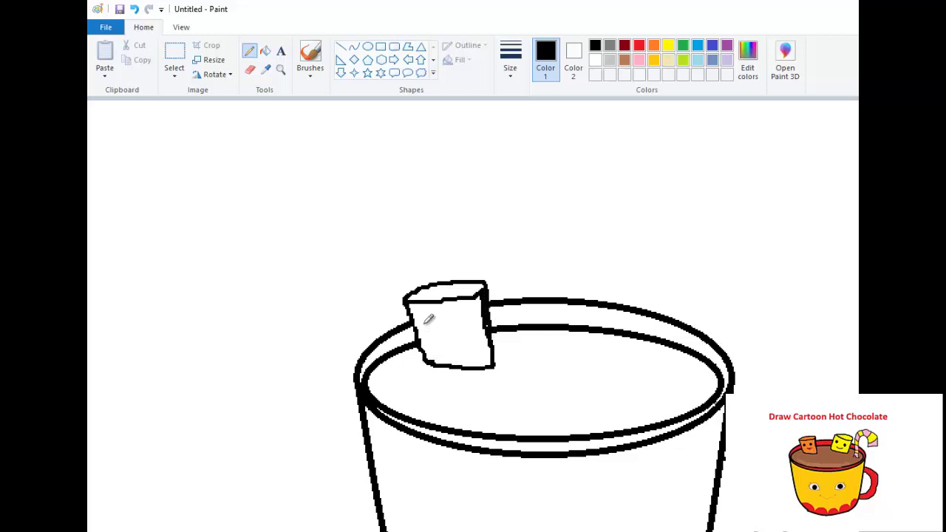
Draw two small circular eyes with a thin outline on the left marshmallow.
click(368, 46)
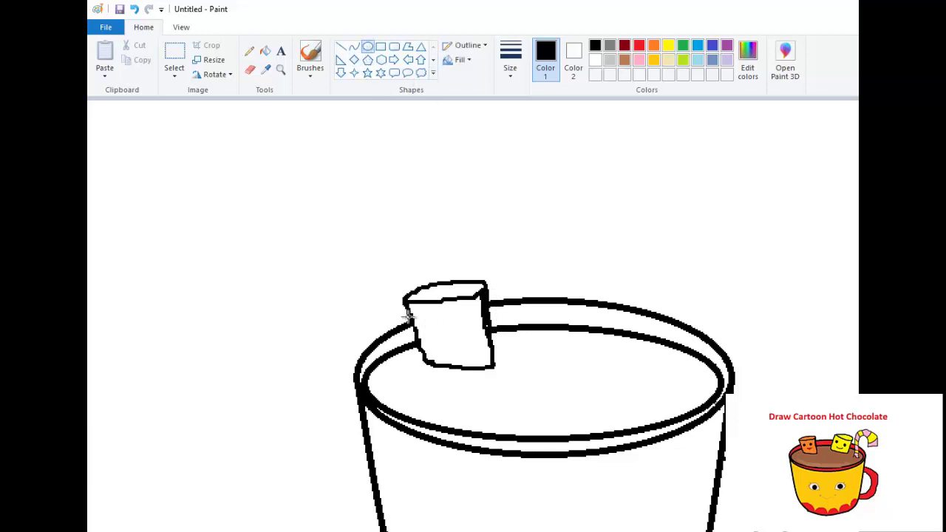
drag(429, 319, 434, 325)
key(ctrl+z)
click(510, 69)
click(424, 313)
drag(425, 317, 434, 331)
Draw a small open smiling mouth below the left marshmallow's eyes, closed with a straight upper edge.
click(354, 47)
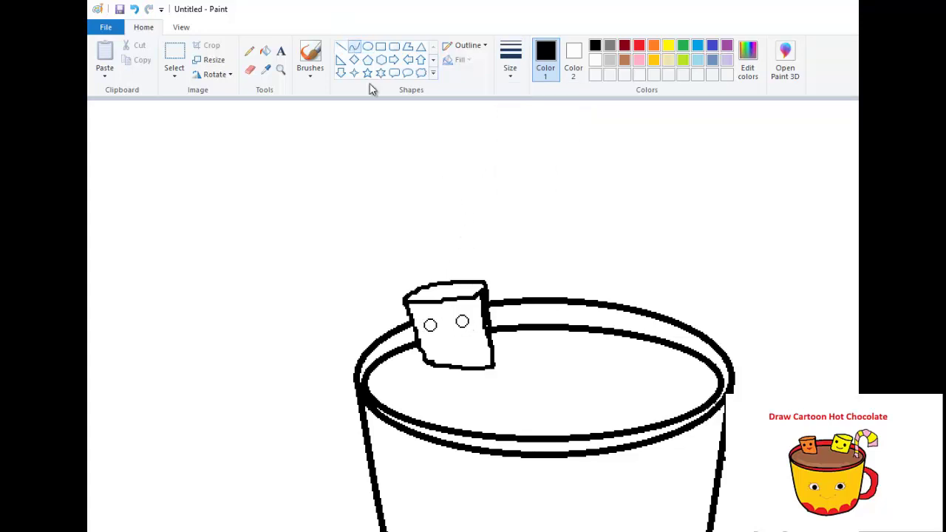
drag(435, 344, 468, 341)
key(ctrl+z)
mouse_move(448, 339)
mouse_down()
mouse_move(464, 336)
mouse_move(459, 346)
mouse_up()
click(341, 45)
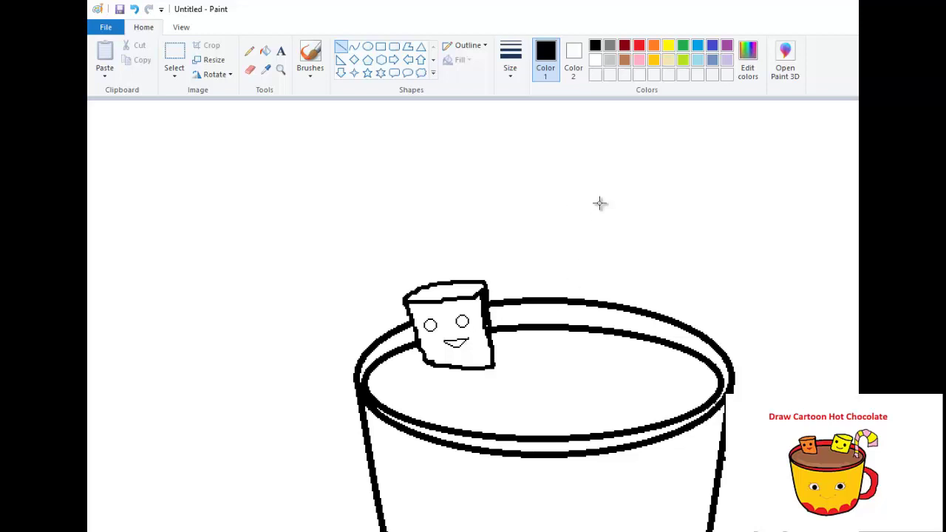
Fill the left marshmallow's eyes with black and its mouth with red.
click(266, 53)
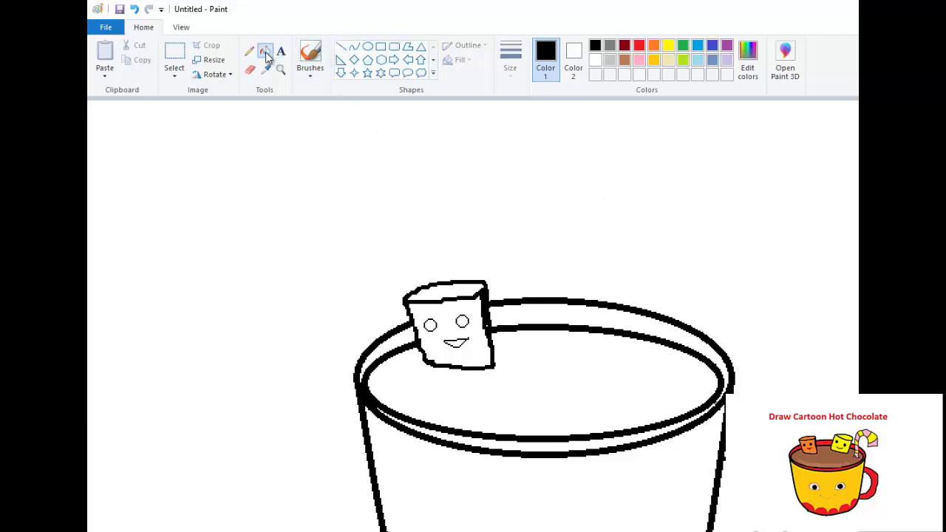
click(439, 326)
key(ctrl+z)
click(431, 326)
click(639, 45)
click(455, 343)
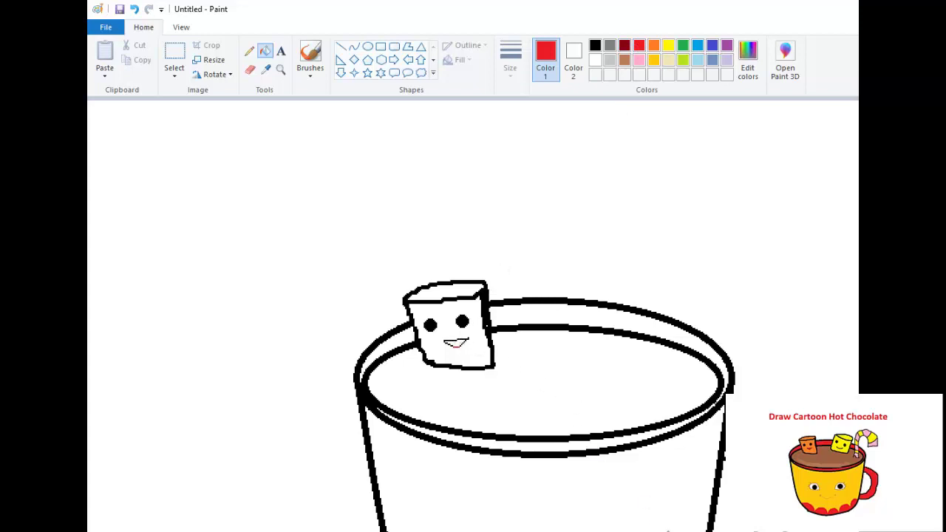
click(456, 343)
Draw a second, larger marshmallow in black, leaning right over the rim's right back edge.
click(598, 55)
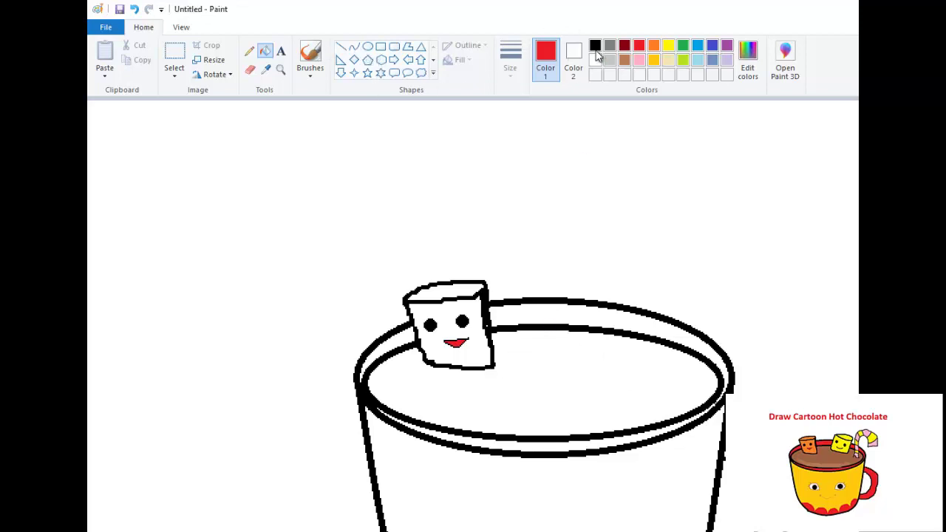
click(249, 50)
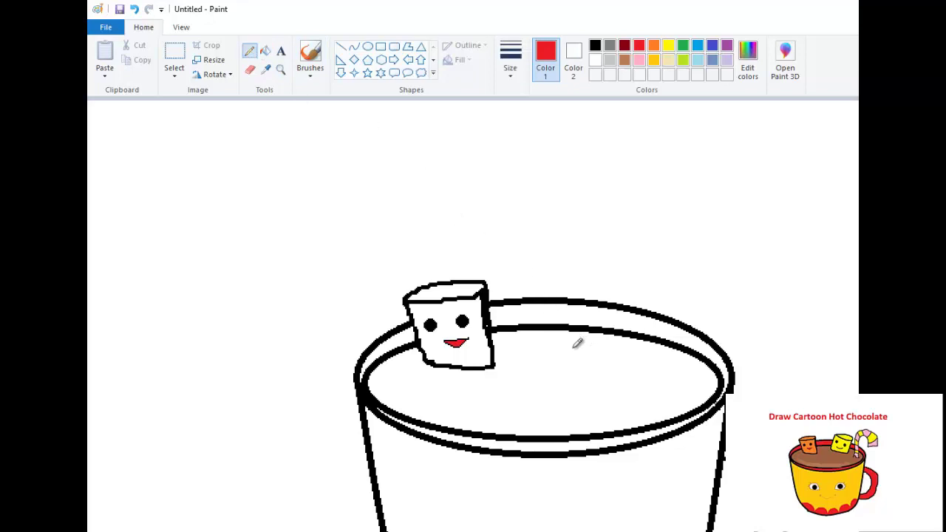
drag(575, 347, 596, 291)
key(ctrl+z)
click(596, 47)
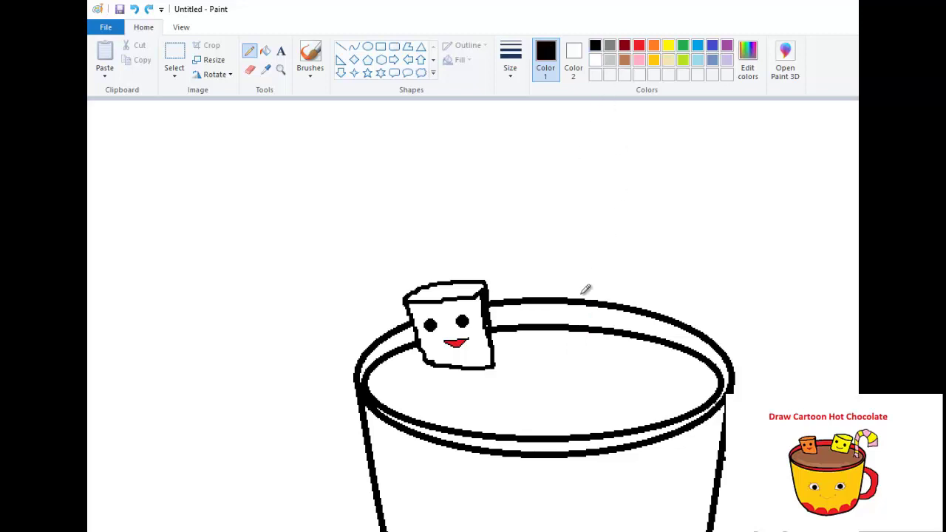
mouse_move(561, 345)
mouse_down()
mouse_move(582, 274)
mouse_move(630, 296)
mouse_move(669, 300)
mouse_move(653, 277)
mouse_move(593, 269)
mouse_up()
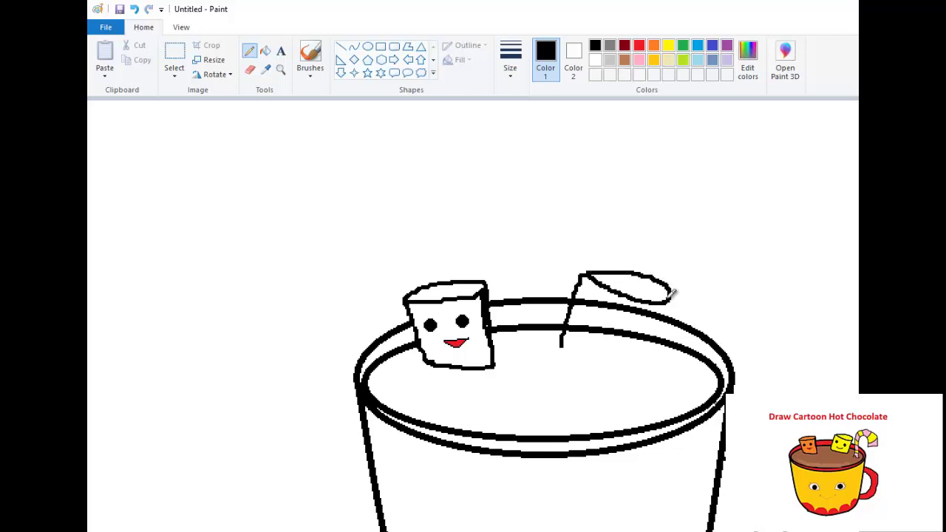
mouse_move(672, 294)
mouse_down()
mouse_move(647, 356)
mouse_move(630, 365)
mouse_move(565, 344)
mouse_up()
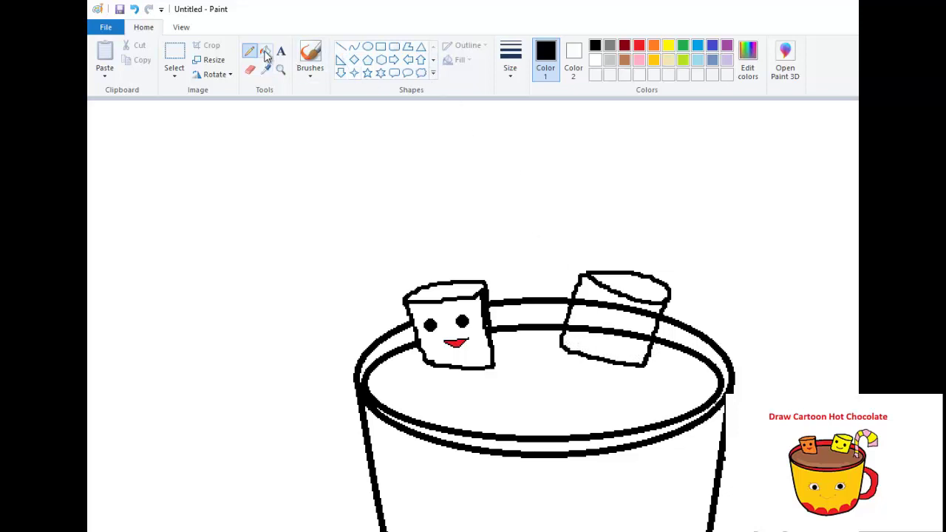
Erase the two rim lines running through the right marshmallow.
click(251, 70)
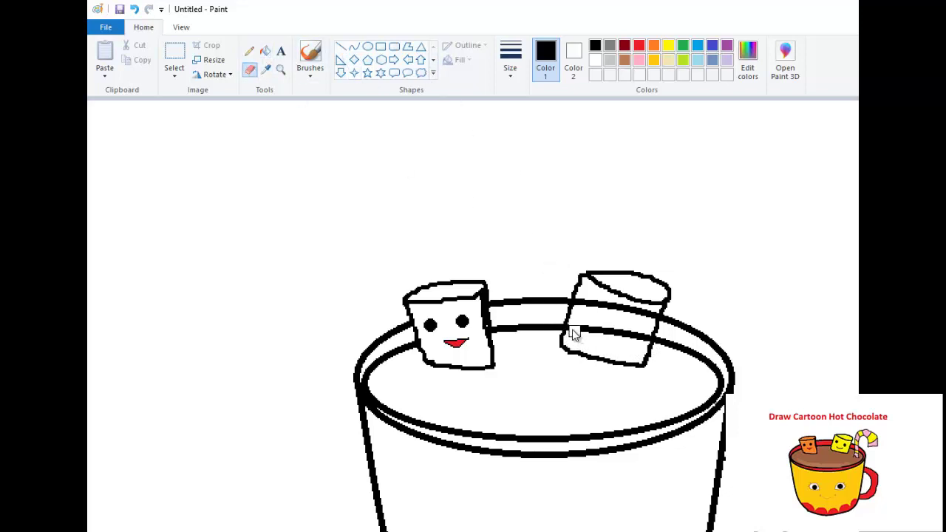
mouse_move(570, 334)
mouse_down()
mouse_move(585, 325)
mouse_move(640, 337)
mouse_up()
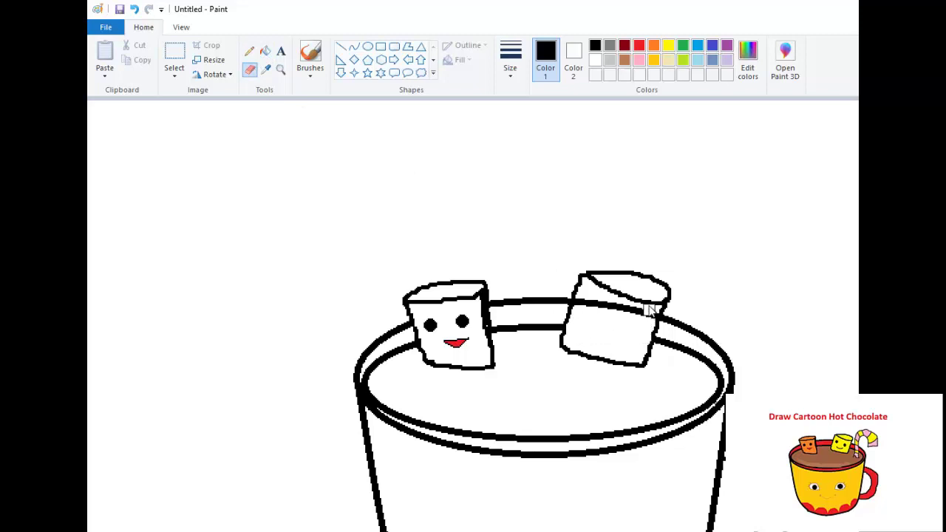
drag(649, 317, 584, 309)
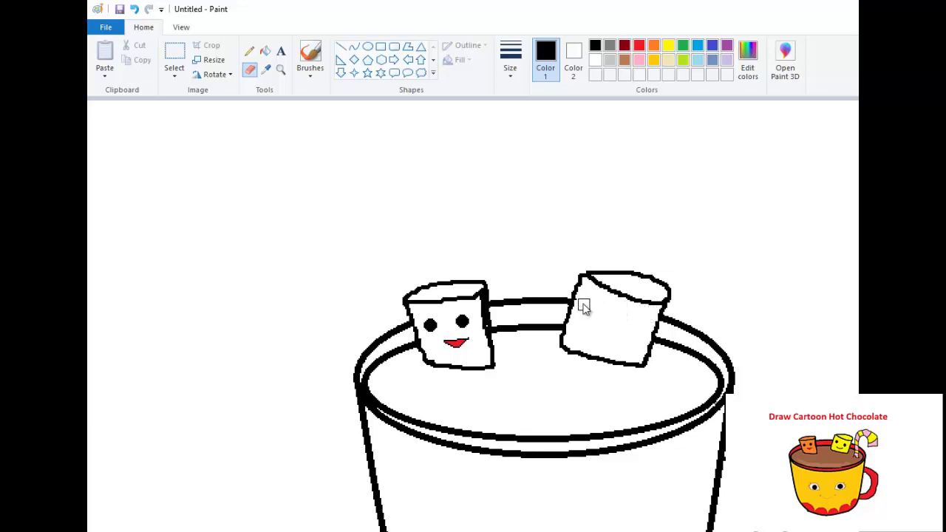
Give the right marshmallow two small oval eyes and a single curved smile line below them.
click(368, 46)
mouse_move(584, 300)
mouse_down()
mouse_move(593, 316)
mouse_move(634, 332)
mouse_up()
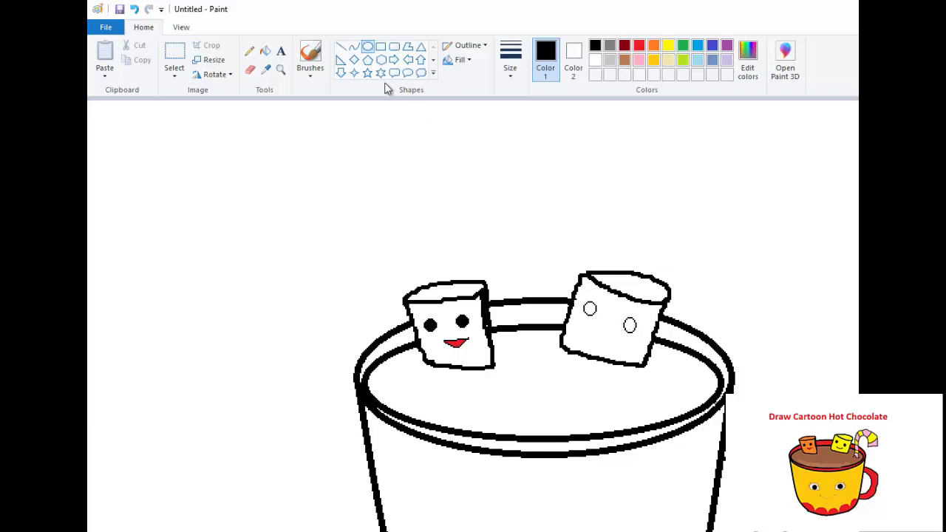
click(249, 51)
drag(592, 325, 605, 335)
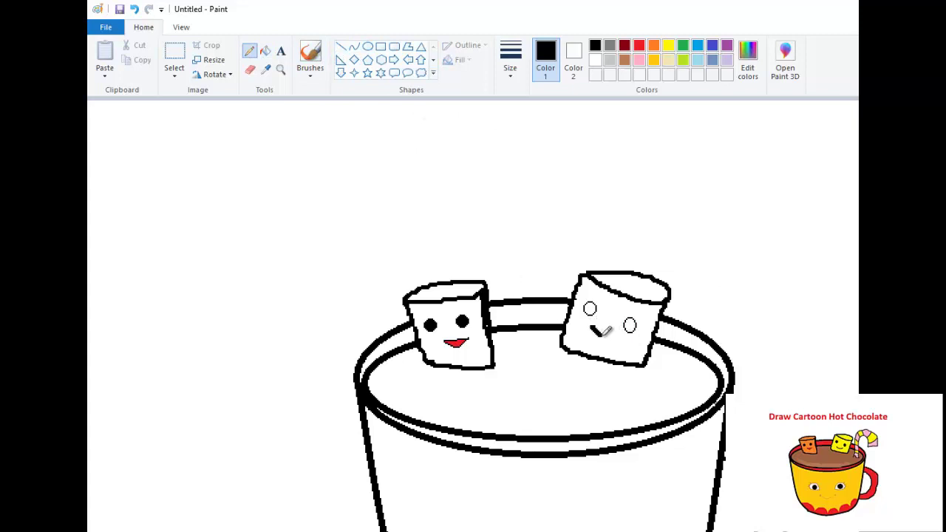
key(ctrl+z)
click(510, 61)
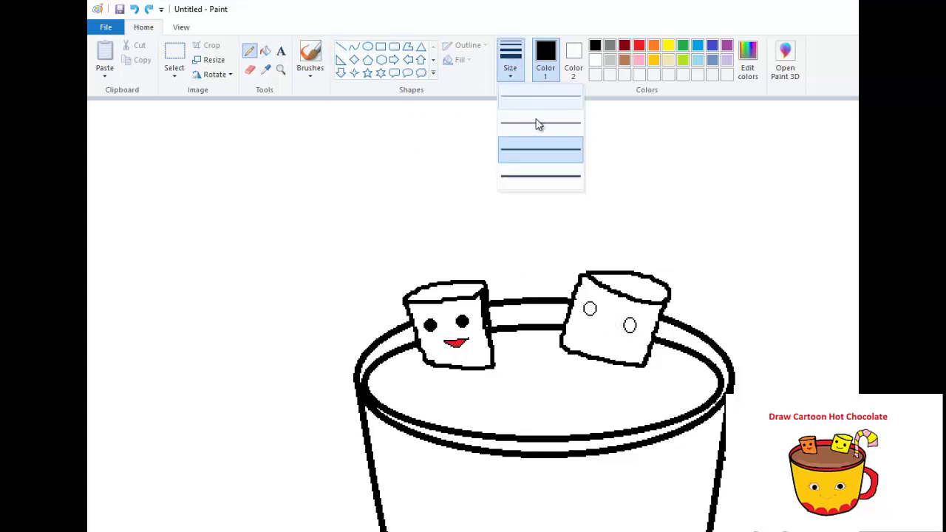
click(578, 160)
drag(599, 329, 619, 334)
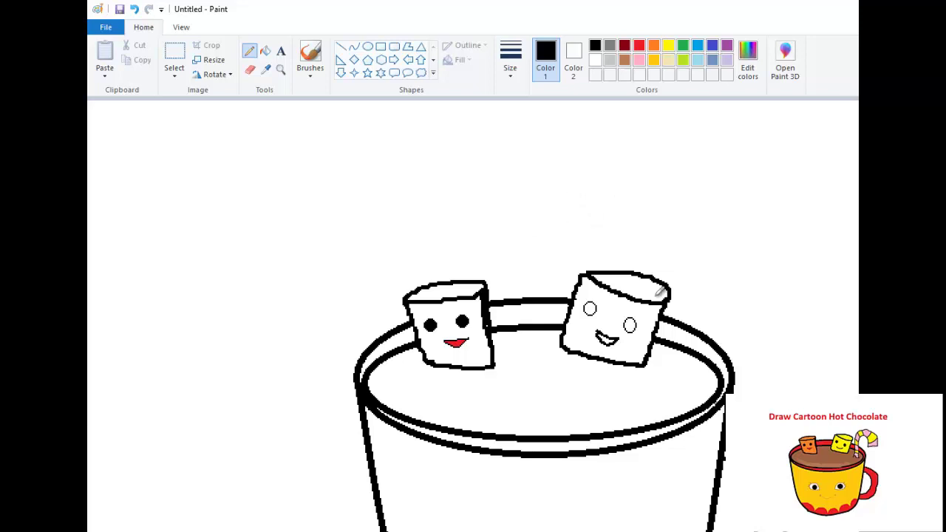
key(ctrl+z)
drag(589, 331, 615, 341)
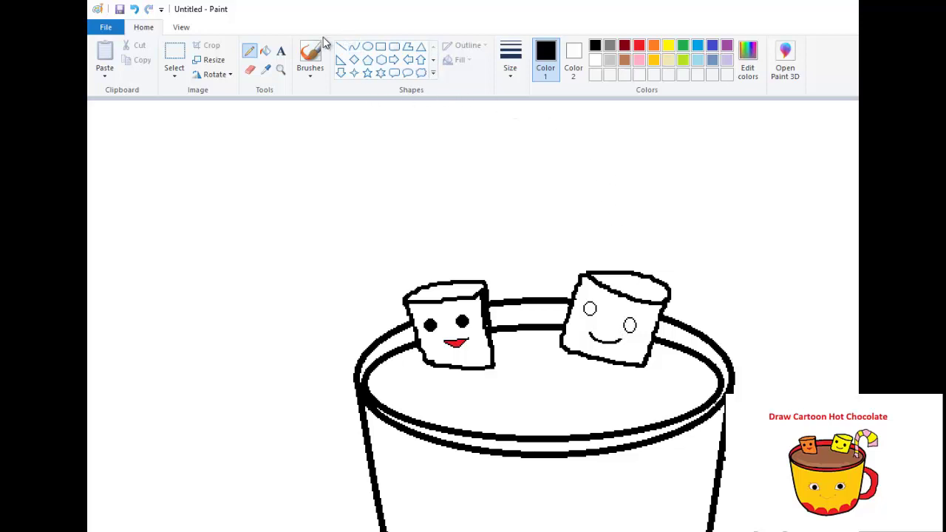
Fill both of the right marshmallow's eyes with black.
click(265, 50)
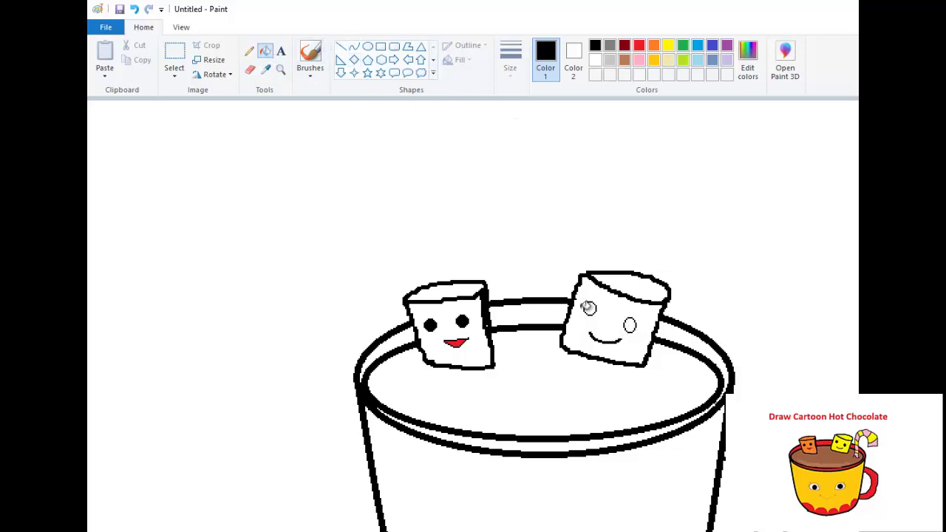
click(591, 309)
click(632, 326)
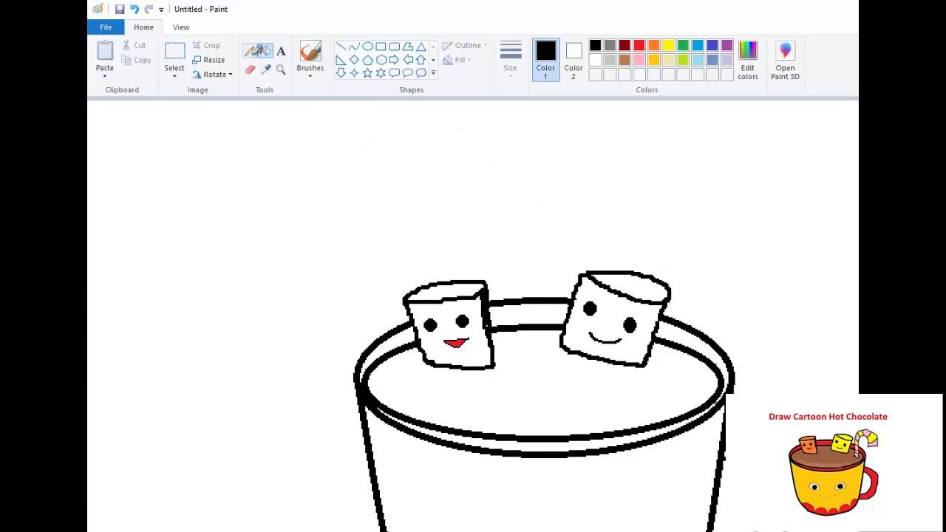
Draw a thin black candy cane outline standing in the drink's right side, its hook curving right above the rim, with a jagged bottom end.
click(249, 51)
scroll(762, 296, down, 3)
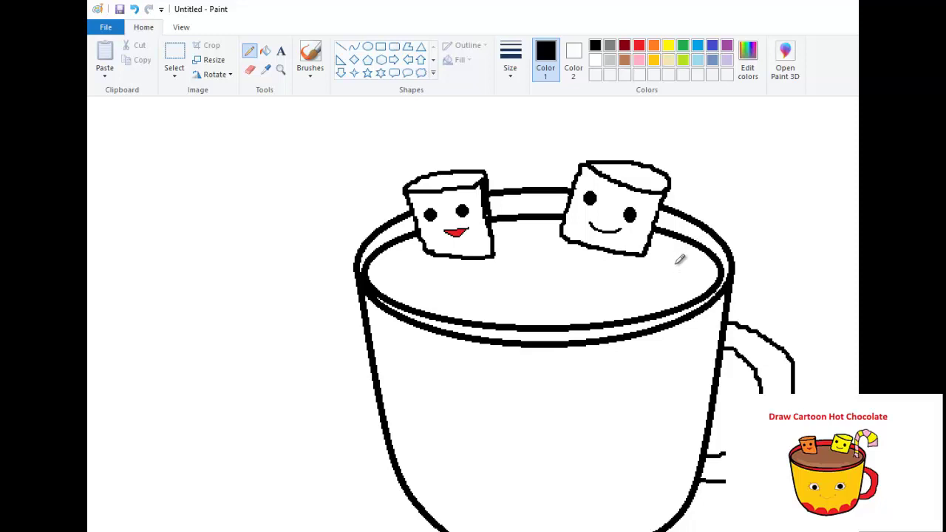
mouse_move(676, 265)
mouse_down()
mouse_move(678, 185)
mouse_move(703, 143)
mouse_move(740, 139)
mouse_move(773, 154)
mouse_move(788, 169)
mouse_move(793, 214)
mouse_move(748, 221)
mouse_move(739, 173)
mouse_move(704, 177)
mouse_move(699, 268)
mouse_up()
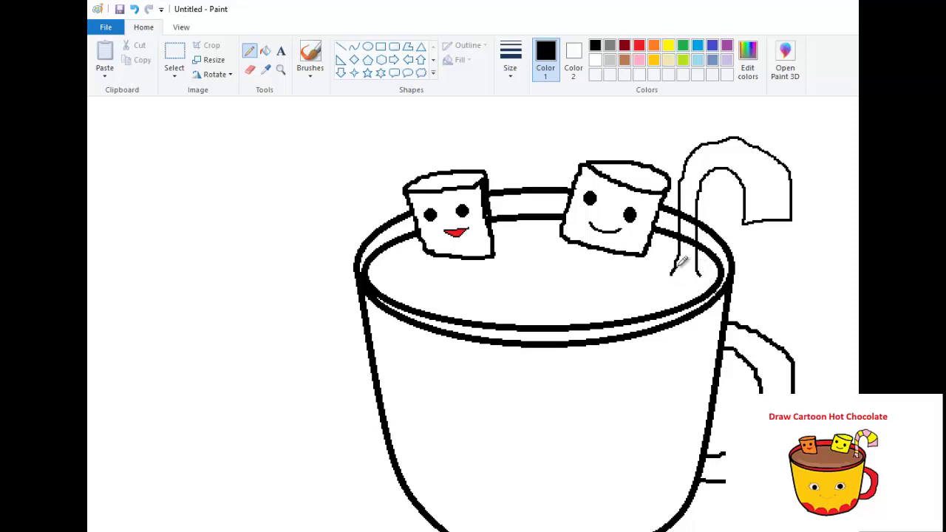
drag(674, 270, 696, 276)
Erase the rim lines running through the candy cane's stem.
click(252, 72)
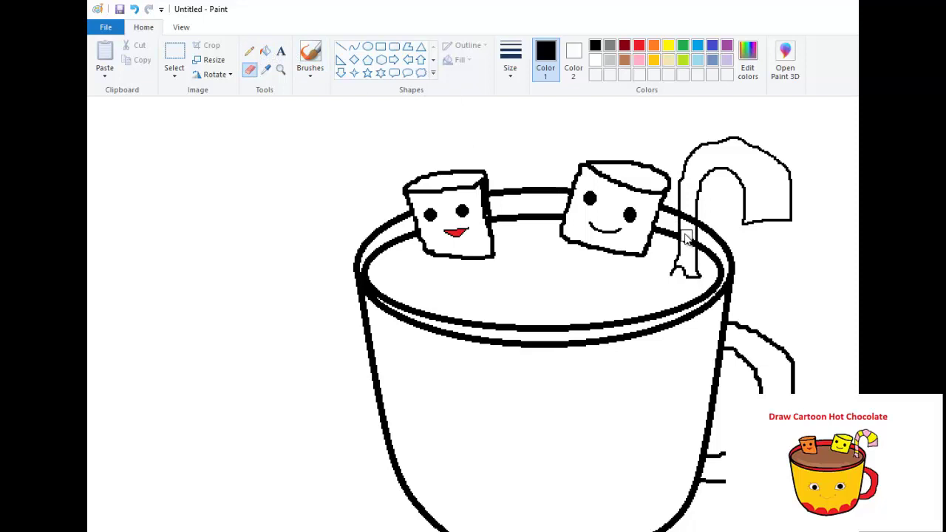
drag(687, 244, 686, 222)
key(ctrl+z)
drag(688, 249, 684, 220)
drag(686, 215, 689, 222)
Draw slanted black stripe lines across the candy cane's stem and hook, dividing it into segments.
click(251, 53)
click(251, 53)
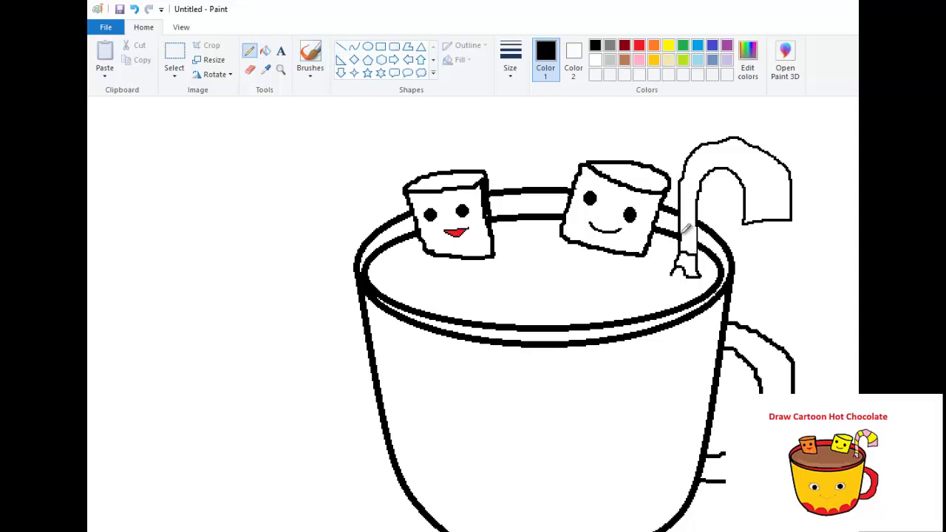
drag(686, 232, 697, 237)
drag(684, 177, 696, 191)
drag(719, 138, 724, 165)
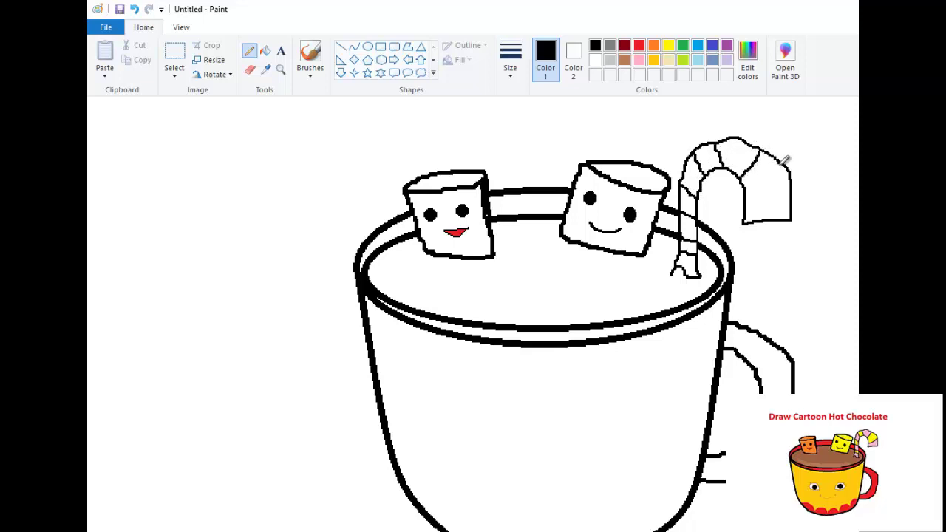
drag(788, 180, 754, 202)
Fill alternate segments of the candy cane with light pink, starting at its bottom end.
click(265, 50)
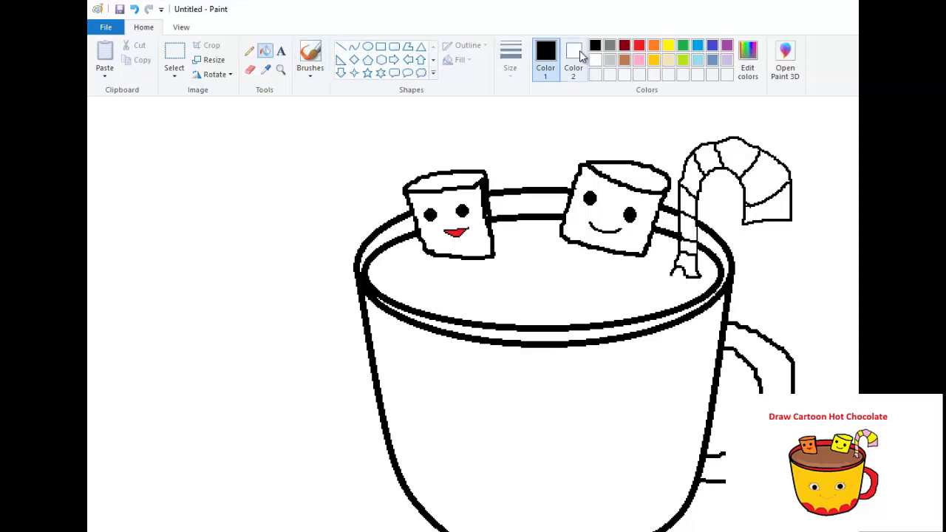
click(640, 47)
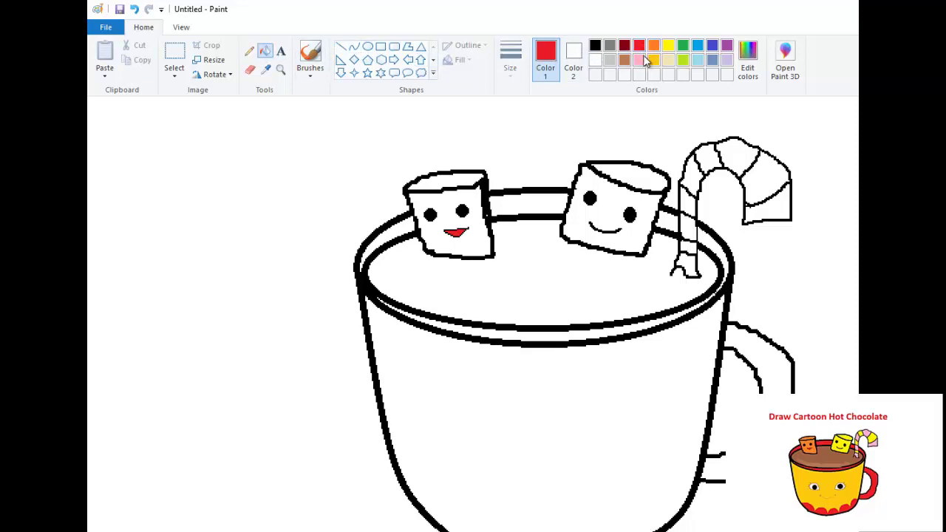
click(640, 60)
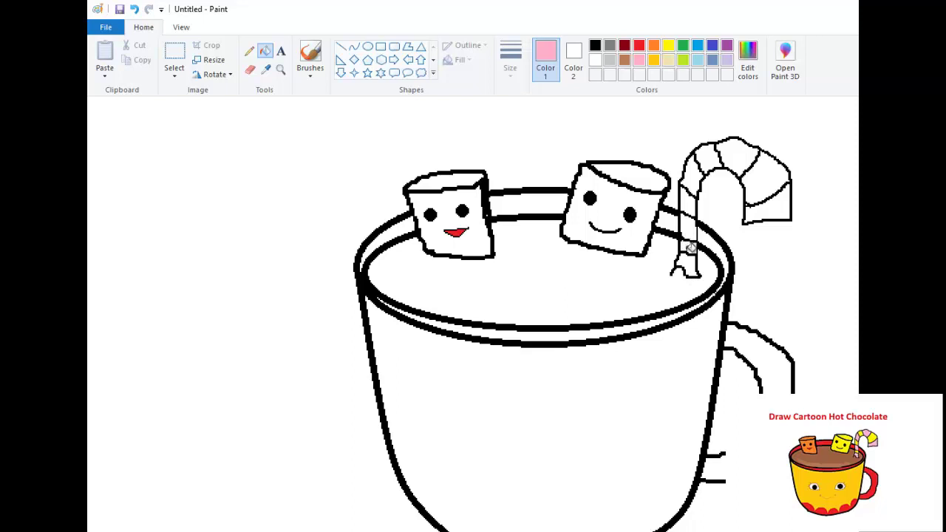
click(692, 261)
click(689, 229)
click(703, 173)
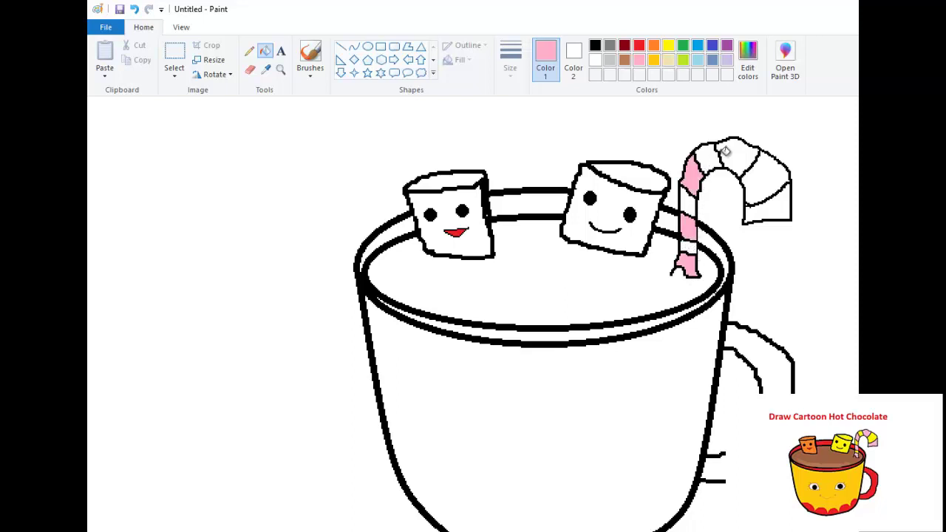
click(737, 153)
click(782, 204)
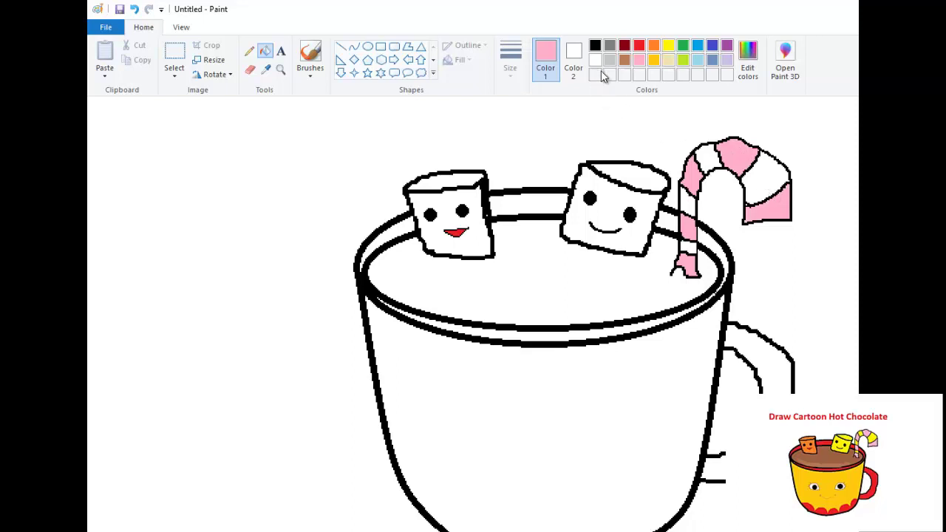
Fill the candy cane's remaining white segments with yellow.
click(668, 47)
click(689, 246)
click(689, 201)
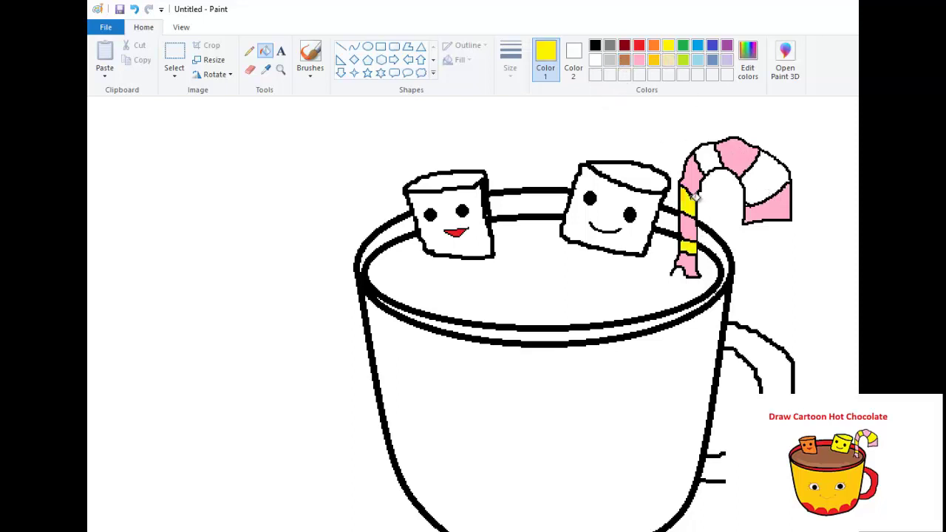
click(712, 153)
click(773, 165)
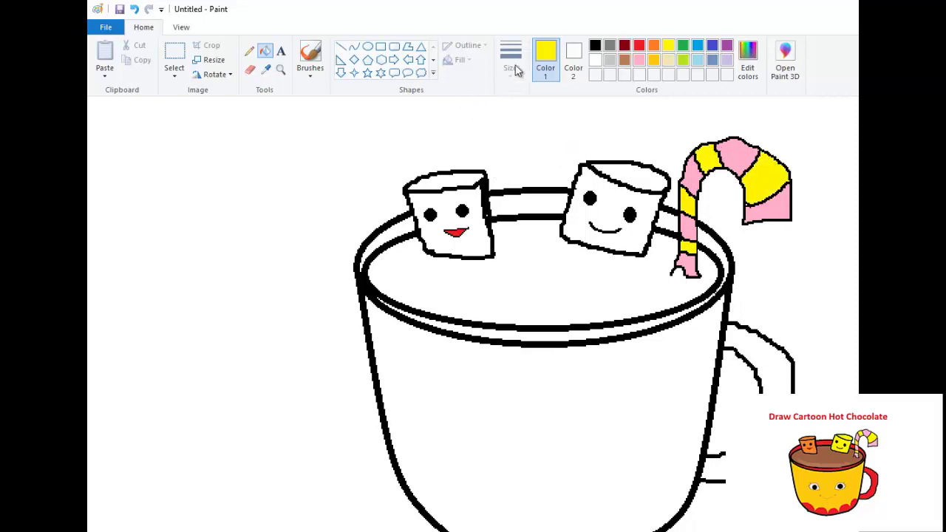
Try filling the drink's surface with light brown and with dark red, undoing each fill.
click(624, 60)
click(555, 272)
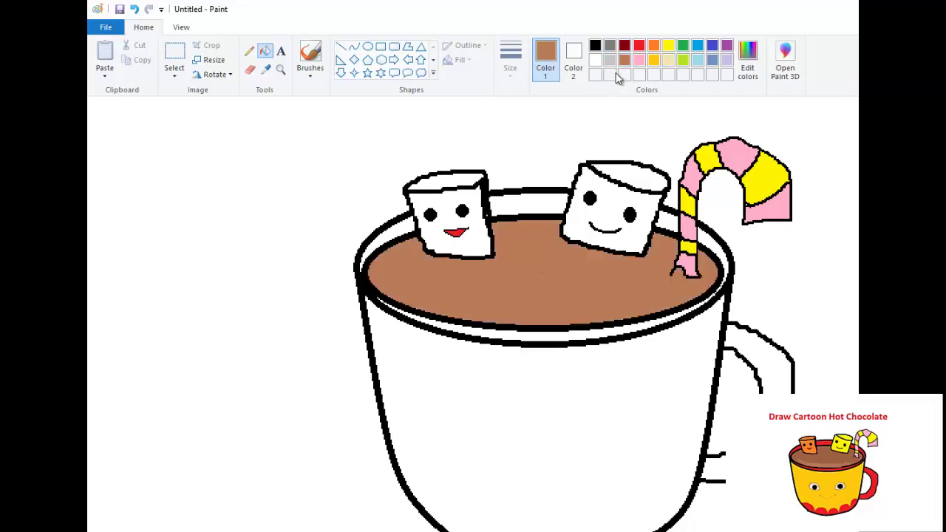
key(ctrl+z)
click(625, 45)
click(557, 230)
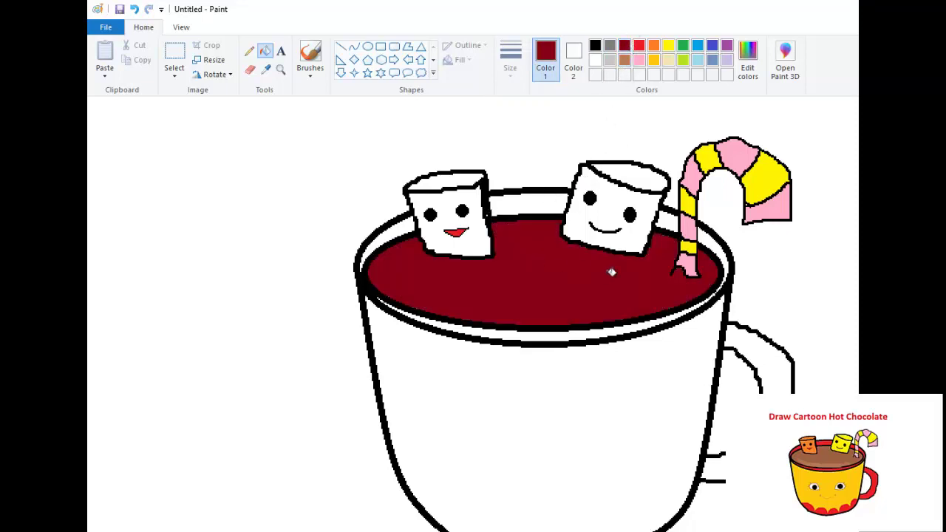
key(ctrl+z)
Mix a darker custom shade of the palette's brown and fill the drink's surface with it.
click(627, 60)
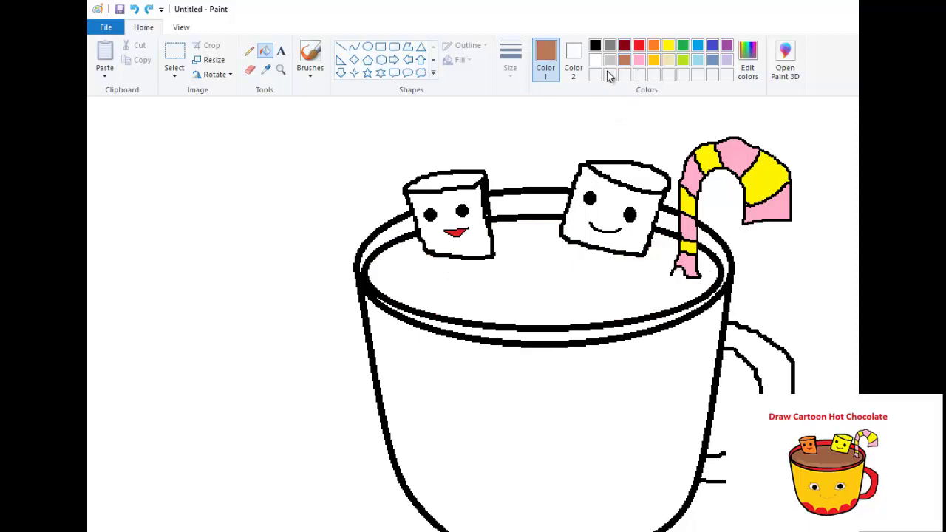
click(748, 55)
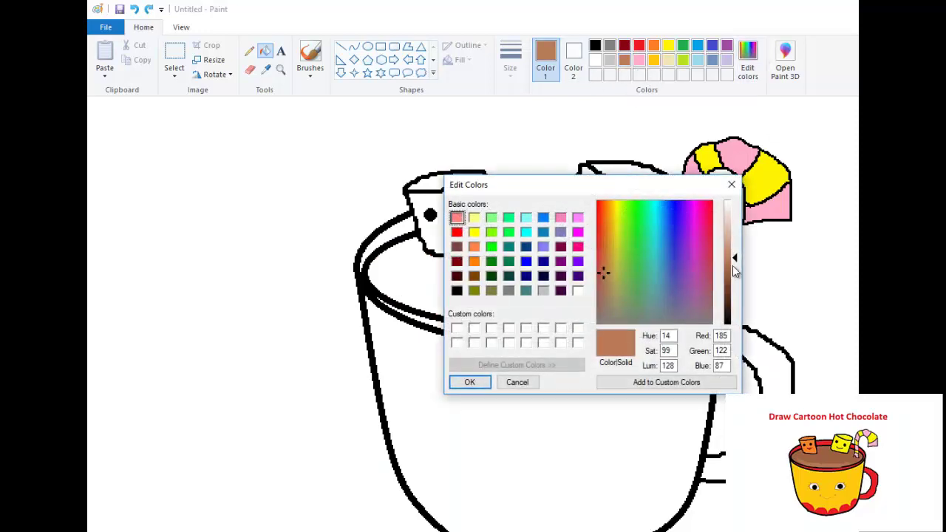
drag(732, 265, 733, 278)
click(477, 380)
click(504, 278)
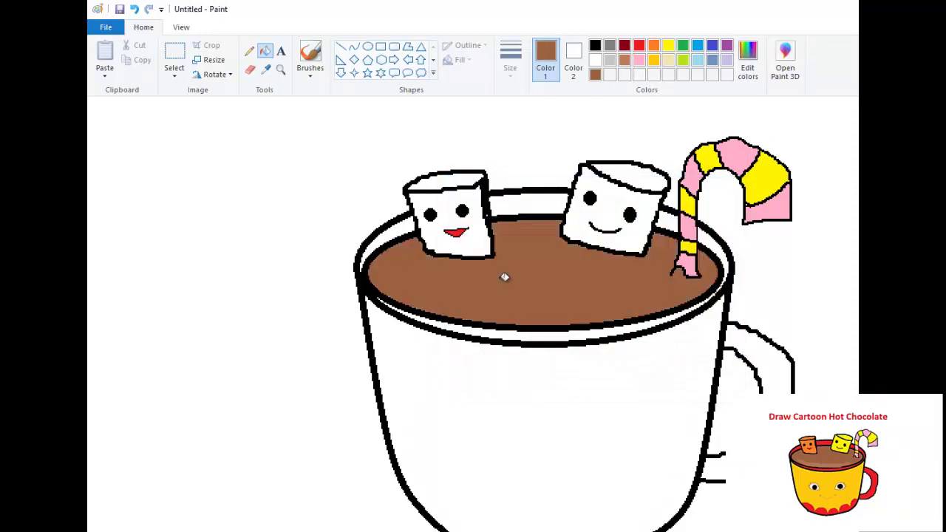
Paint a lighter brown highlight along the drink's front edge with the Oil brush at the third thickness.
click(310, 59)
click(313, 79)
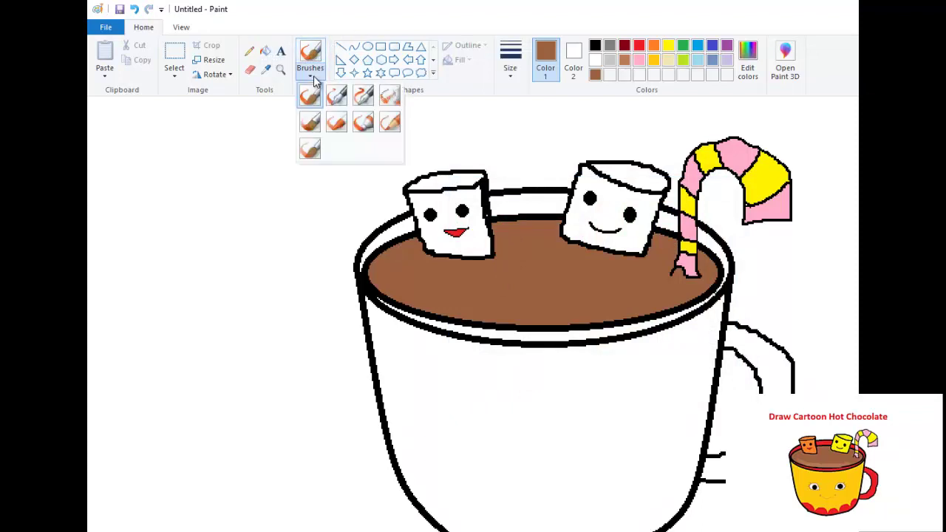
click(316, 129)
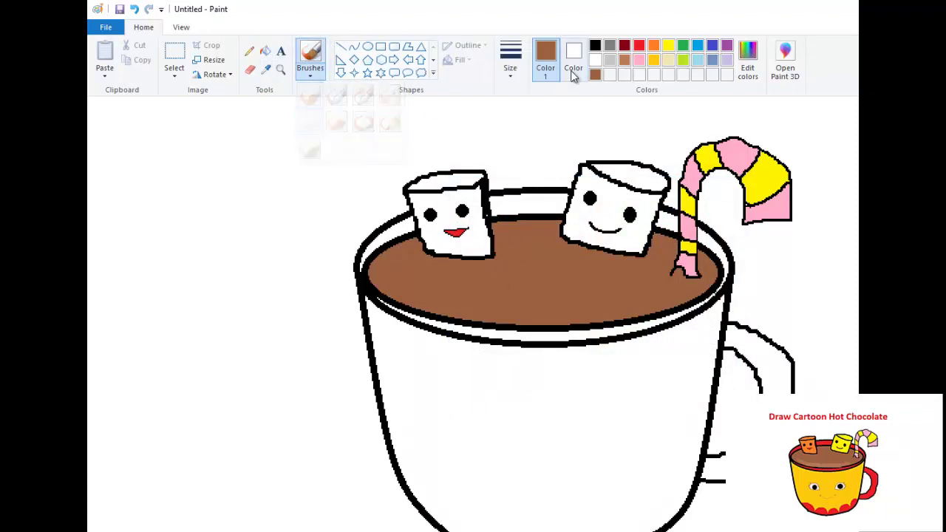
click(627, 61)
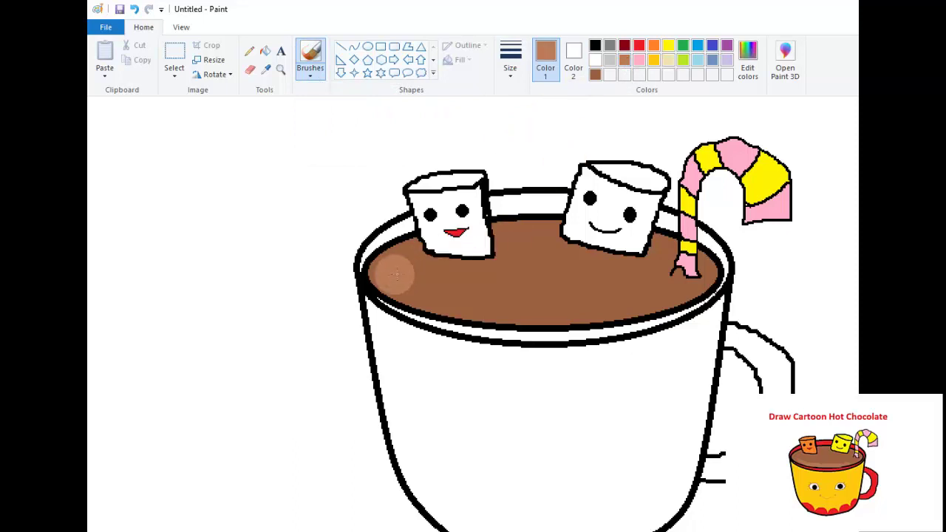
click(510, 65)
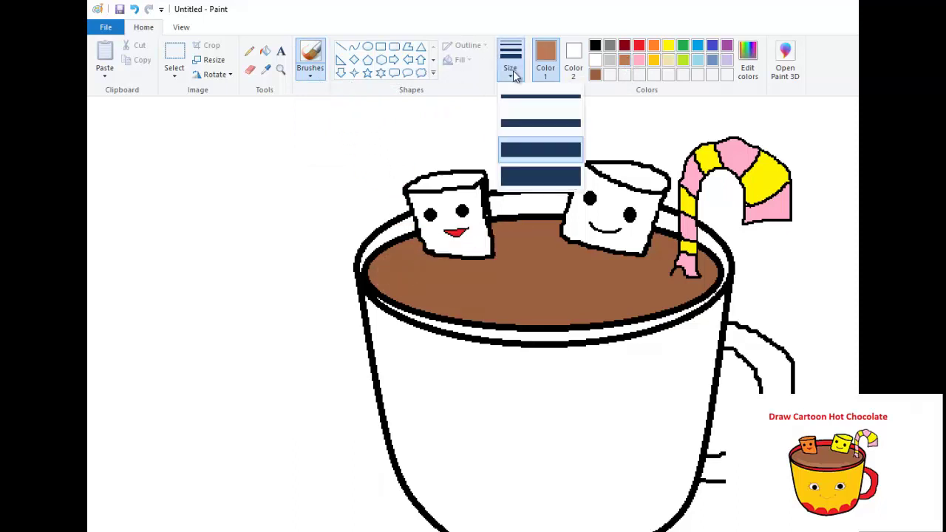
click(535, 148)
mouse_move(394, 281)
mouse_down()
mouse_move(446, 307)
mouse_move(613, 315)
mouse_up()
drag(603, 310, 646, 309)
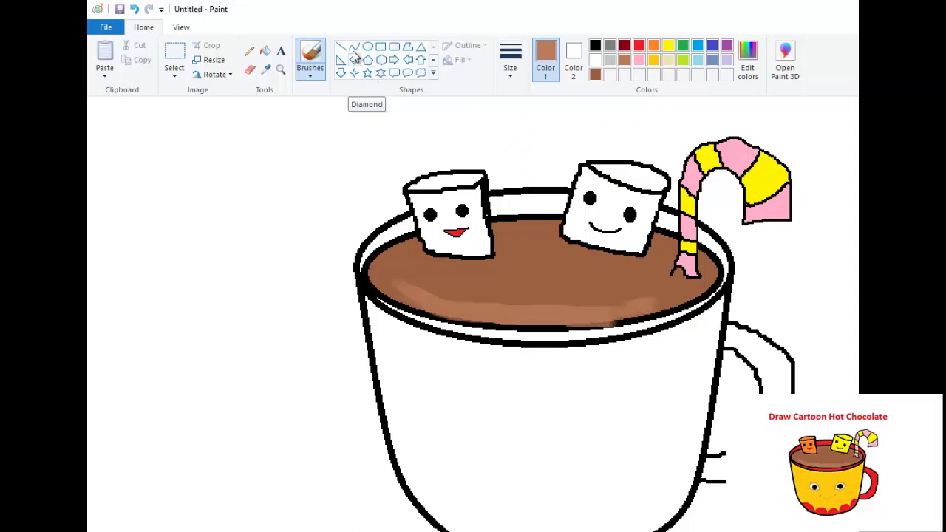
Draw the mug's left eye in light brown pencil, with short lashes on its outer side and a curved pupil line inside.
click(249, 51)
scroll(495, 310, down, 3)
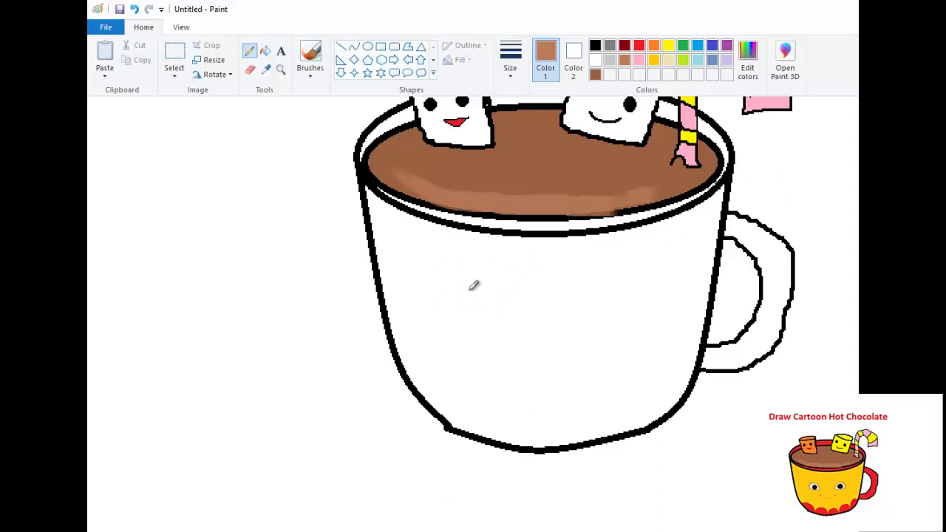
mouse_move(457, 312)
mouse_down()
mouse_move(466, 294)
mouse_move(488, 288)
mouse_move(508, 311)
mouse_up()
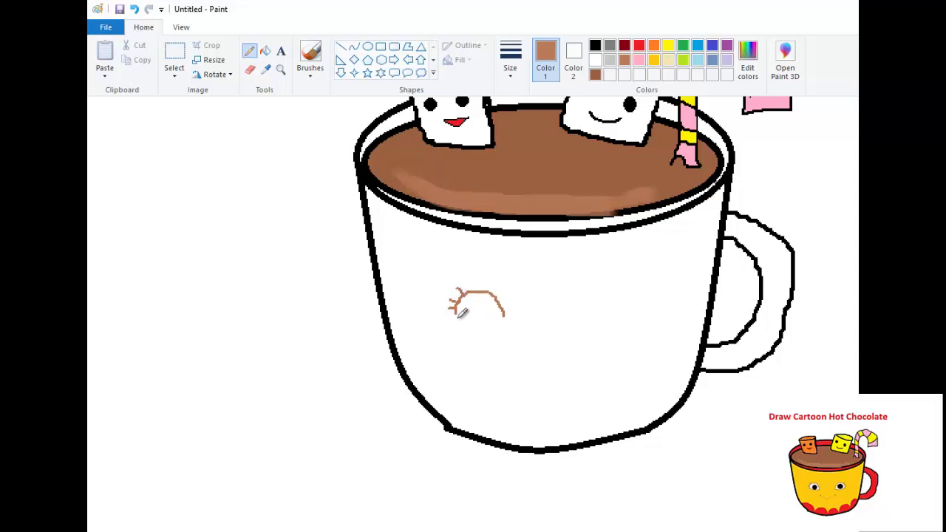
mouse_move(460, 311)
mouse_down()
mouse_move(477, 323)
mouse_move(510, 315)
mouse_up()
drag(475, 317, 493, 298)
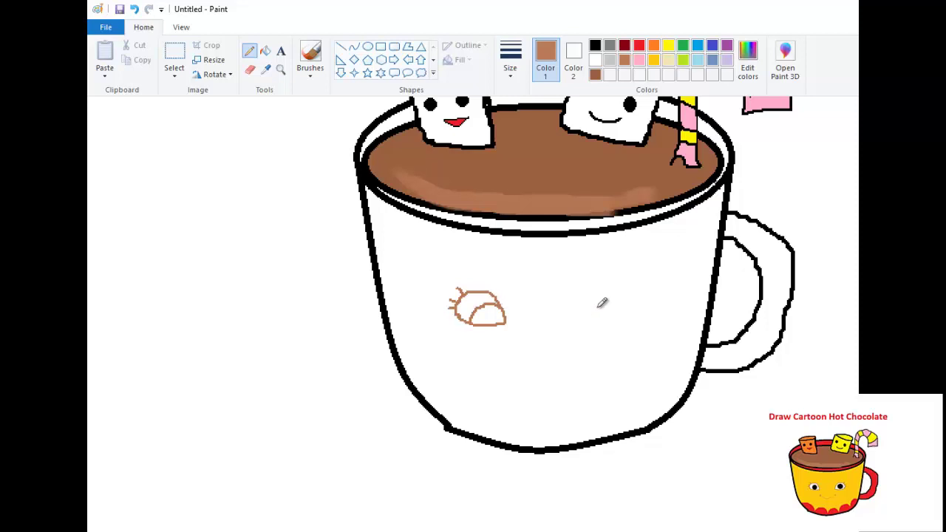
Copy a rectangular selection around the mug's left eye.
click(174, 53)
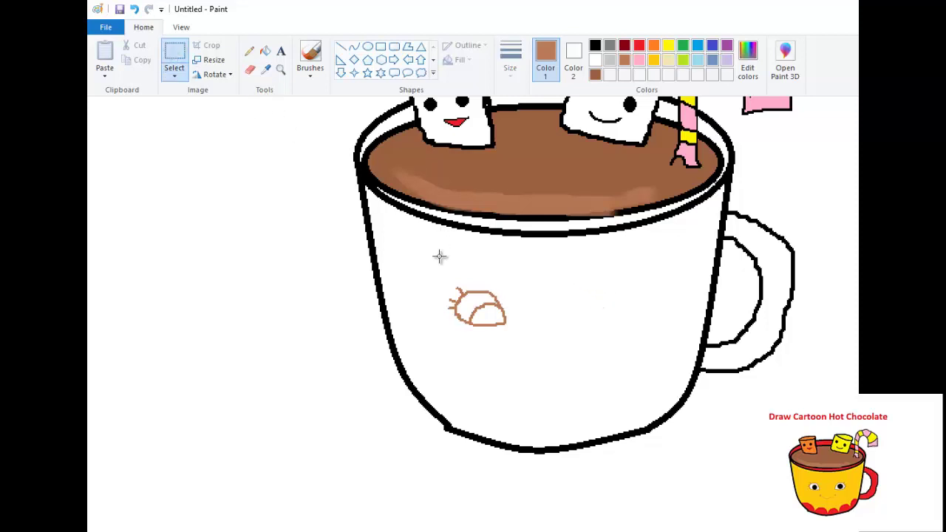
mouse_move(440, 274)
mouse_down()
mouse_move(510, 312)
mouse_move(524, 338)
mouse_up()
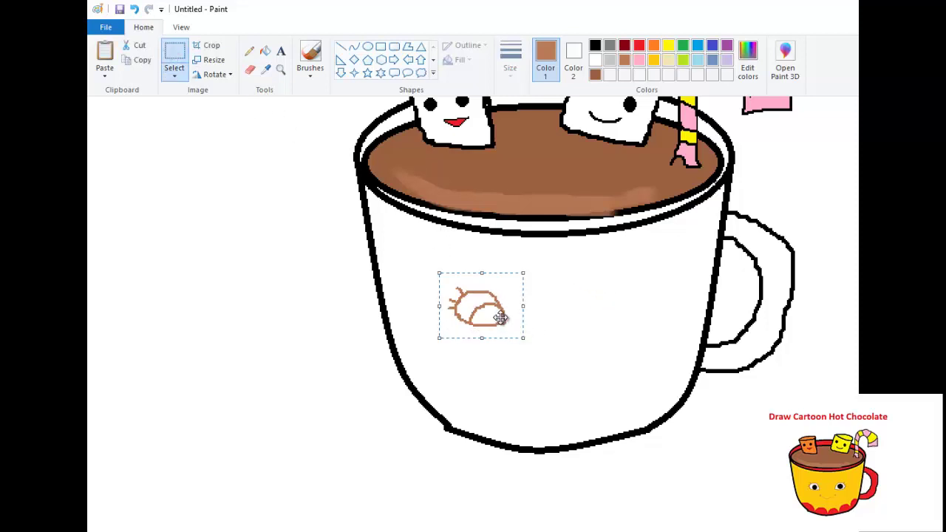
right_click(485, 303)
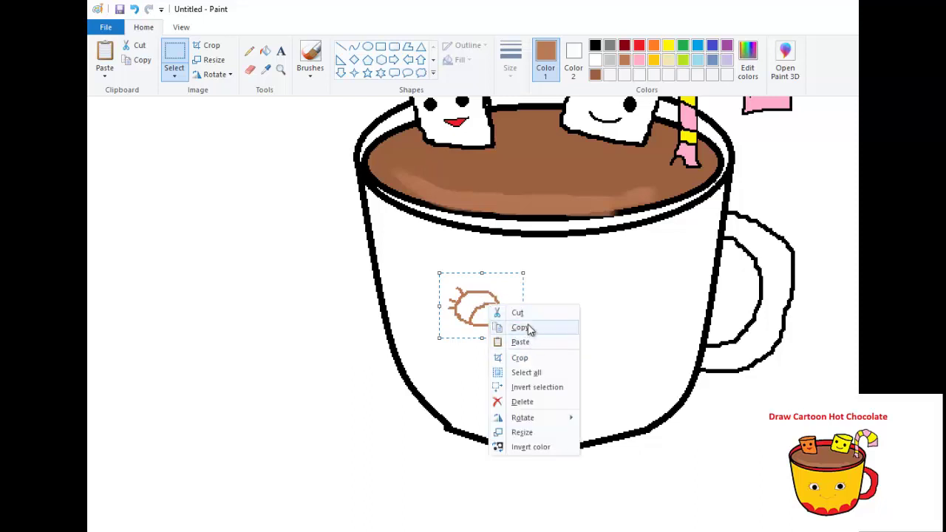
click(528, 325)
Try placing a copy of the eye on the mug's right side and rotating it 90° to the left.
key(ctrl+v)
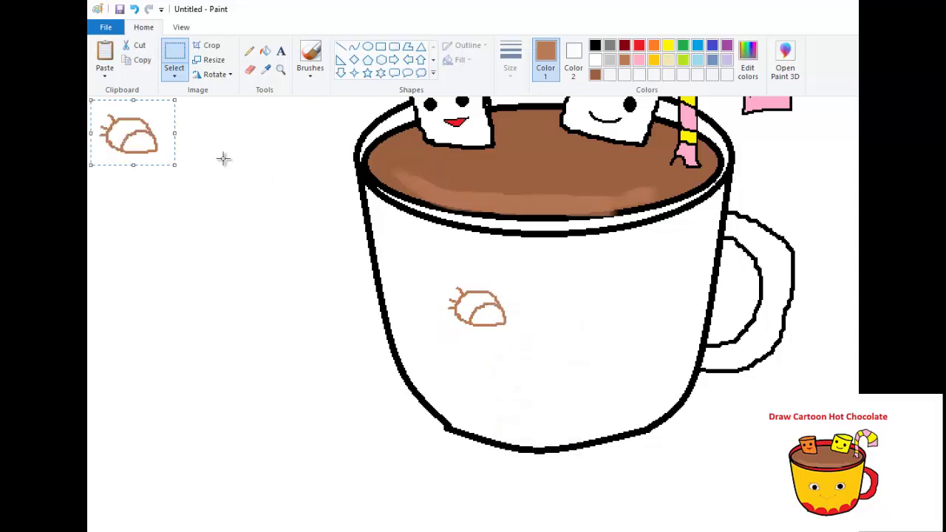
mouse_move(141, 131)
mouse_down()
mouse_move(673, 319)
mouse_move(642, 292)
mouse_move(617, 295)
mouse_up()
right_click(632, 296)
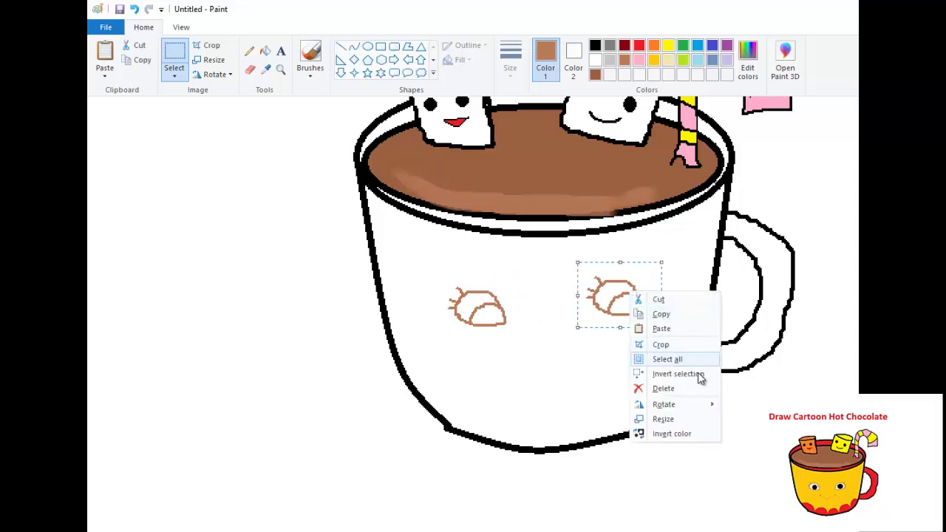
mouse_move(684, 412)
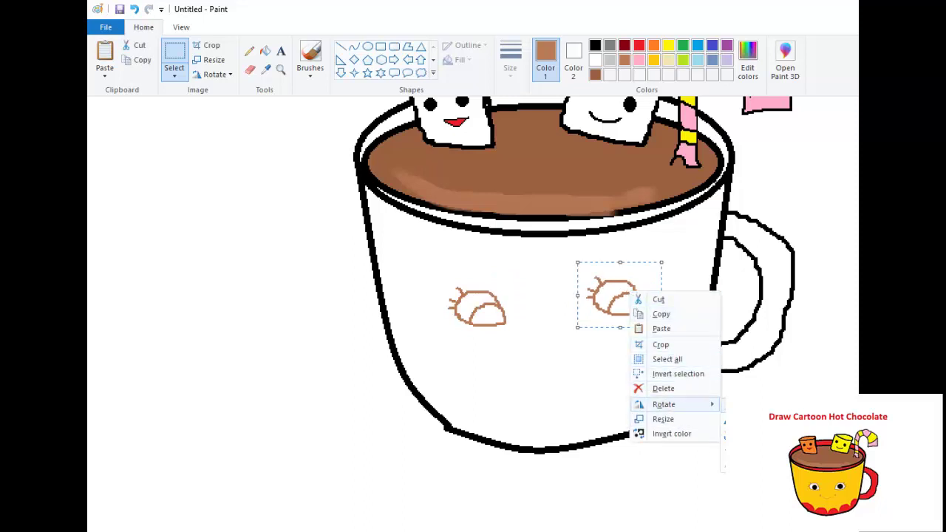
click(747, 407)
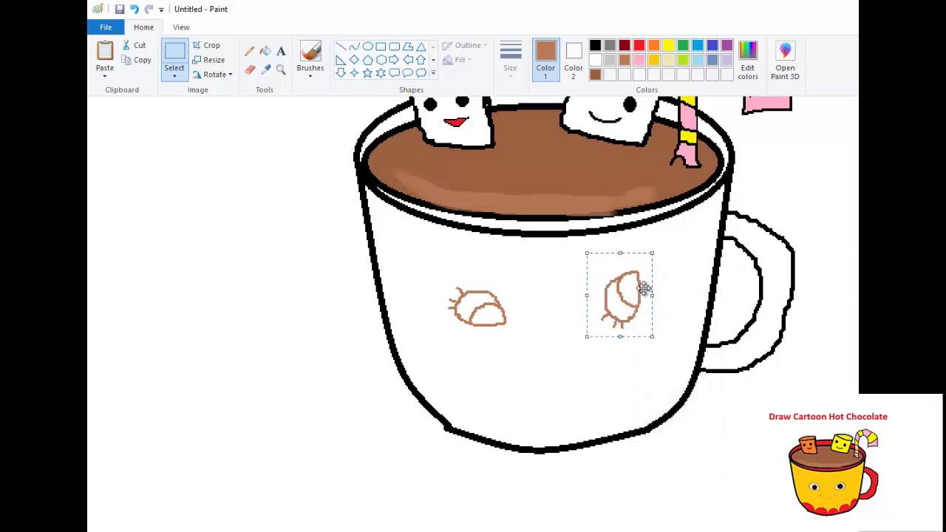
key(ctrl+z)
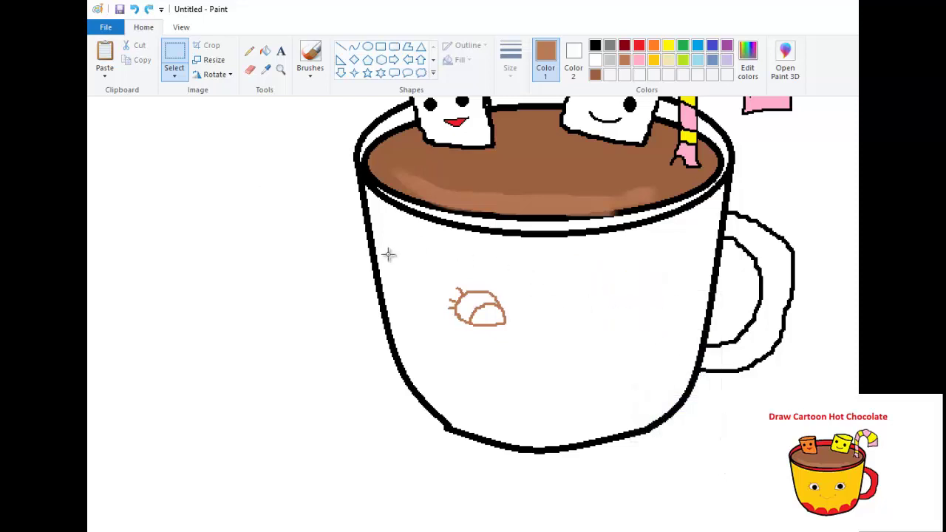
Paste a copy of the eye on the mug's right side, flip it horizontally and align it level with the left eye.
key(ctrl+v)
mouse_move(135, 154)
mouse_down()
mouse_move(628, 326)
mouse_move(603, 303)
mouse_up()
right_click(603, 303)
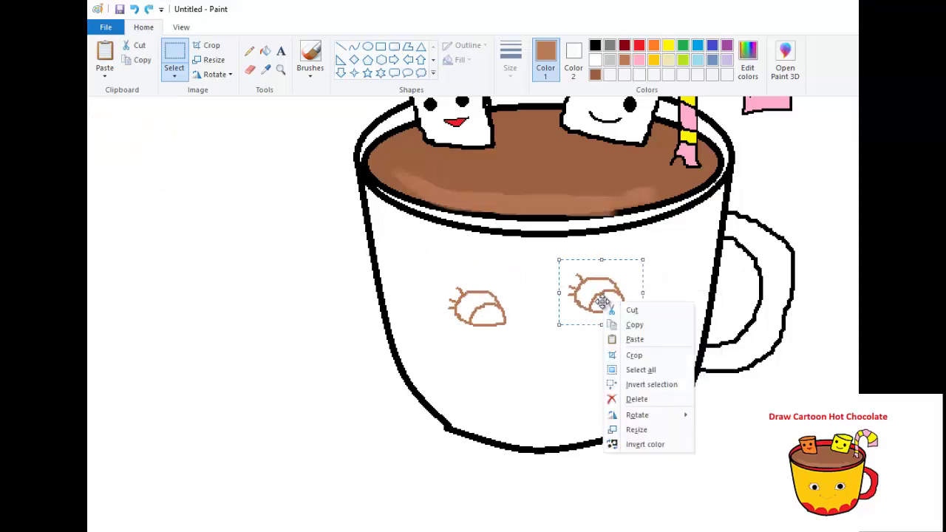
mouse_move(659, 418)
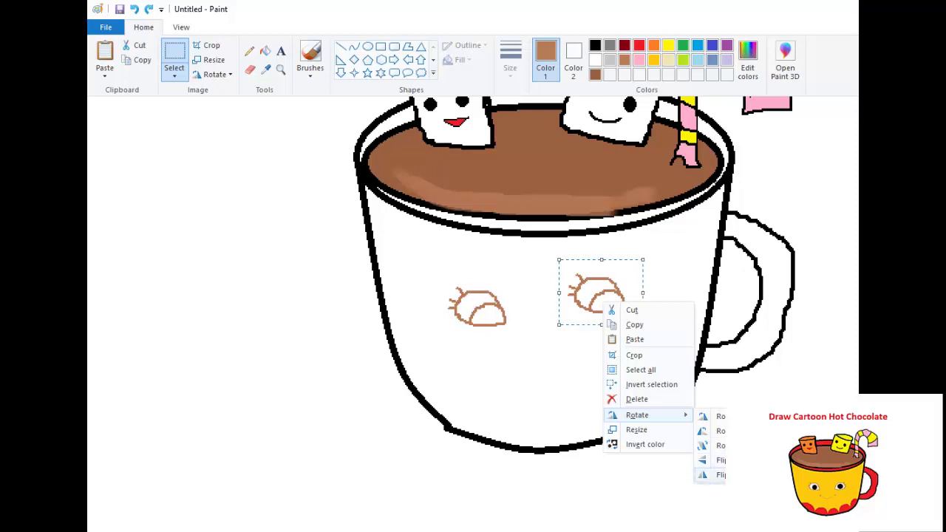
click(721, 474)
drag(603, 301, 614, 313)
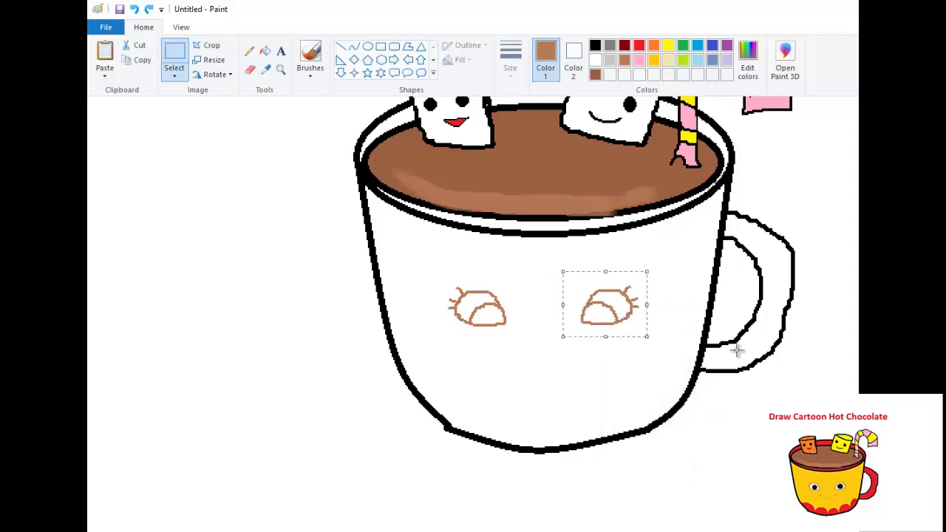
Erase the curved pupil lines inside both of the mug's eyes.
click(250, 68)
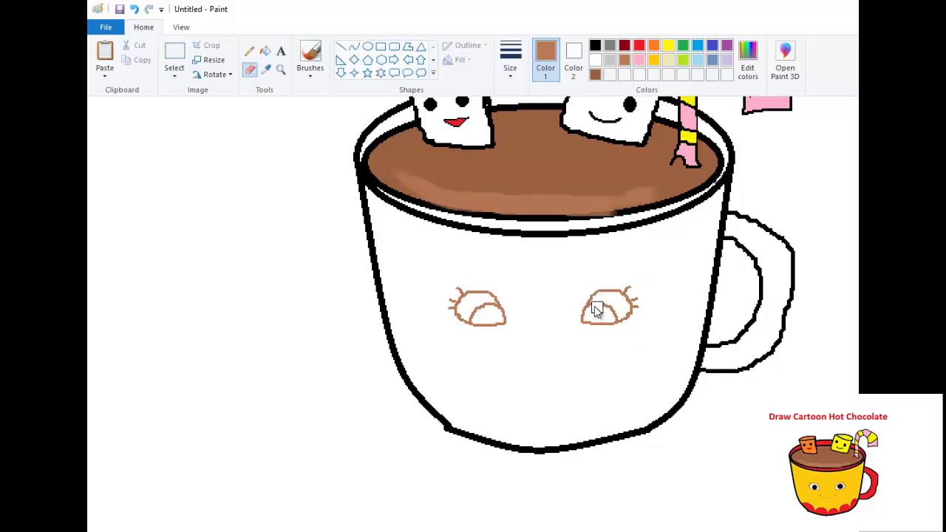
drag(596, 311, 610, 316)
mouse_move(465, 306)
mouse_down()
mouse_move(479, 317)
mouse_move(490, 309)
mouse_up()
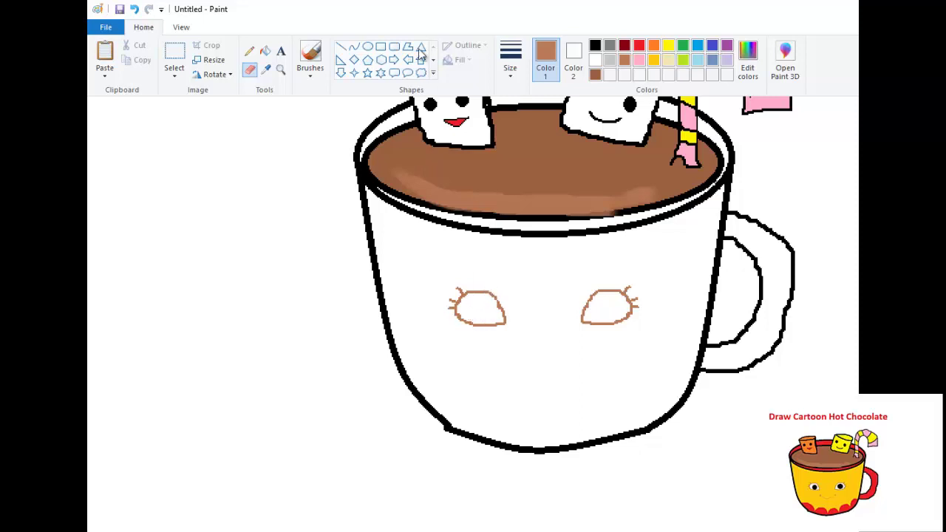
Draw a small light brown circle inside each of the mug's eyes as the pupil outline.
click(368, 46)
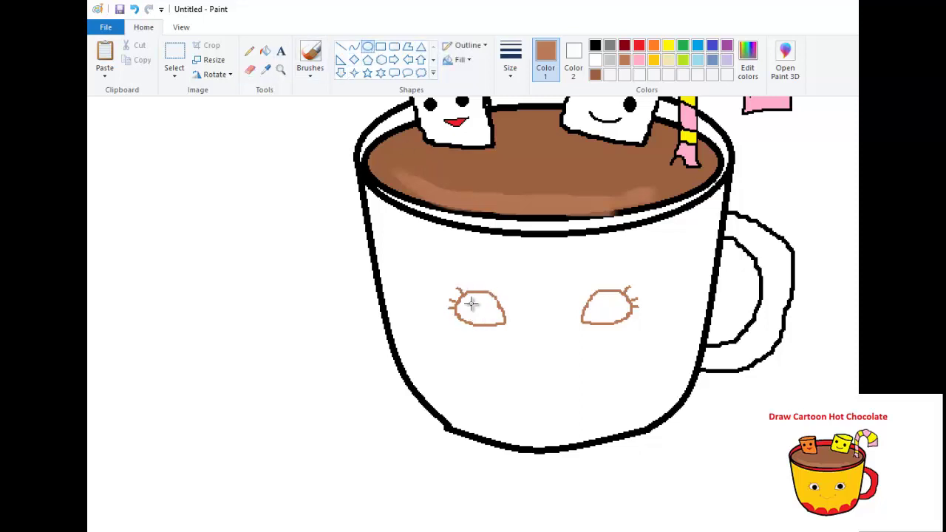
mouse_move(471, 298)
mouse_down()
mouse_move(499, 325)
mouse_move(484, 309)
mouse_up()
click(482, 309)
mouse_move(593, 300)
mouse_down()
mouse_move(626, 322)
mouse_move(596, 308)
mouse_move(590, 318)
mouse_move(606, 308)
mouse_up()
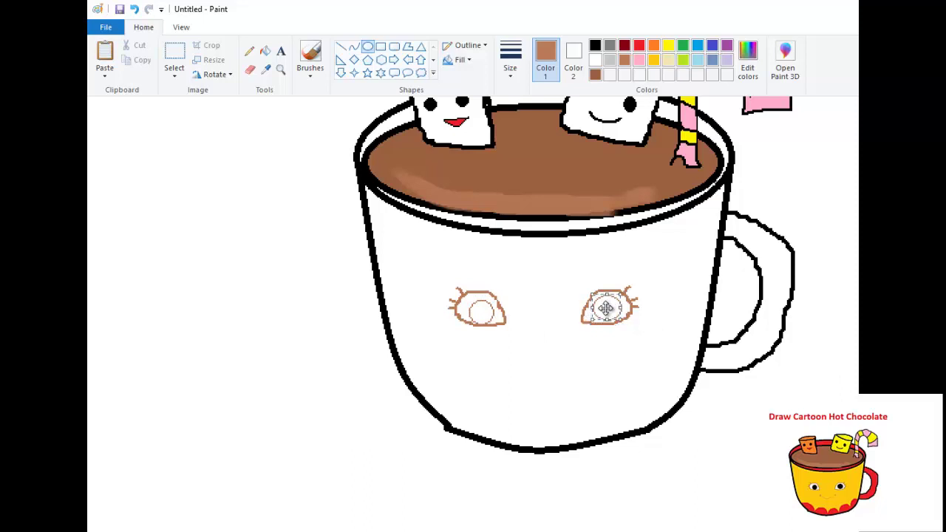
click(239, 293)
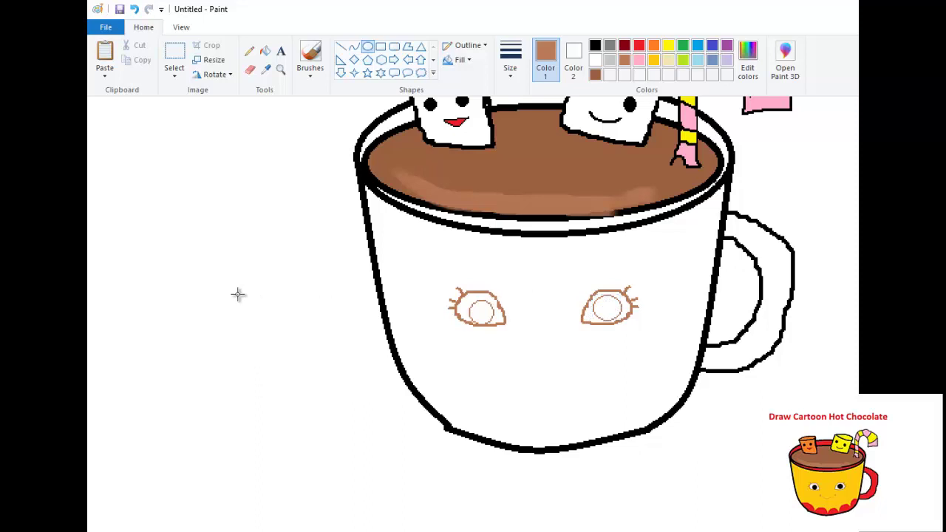
Draw a curved light brown smile between and below the mug's eyes, with short pencil ticks at both mouth corners.
click(354, 48)
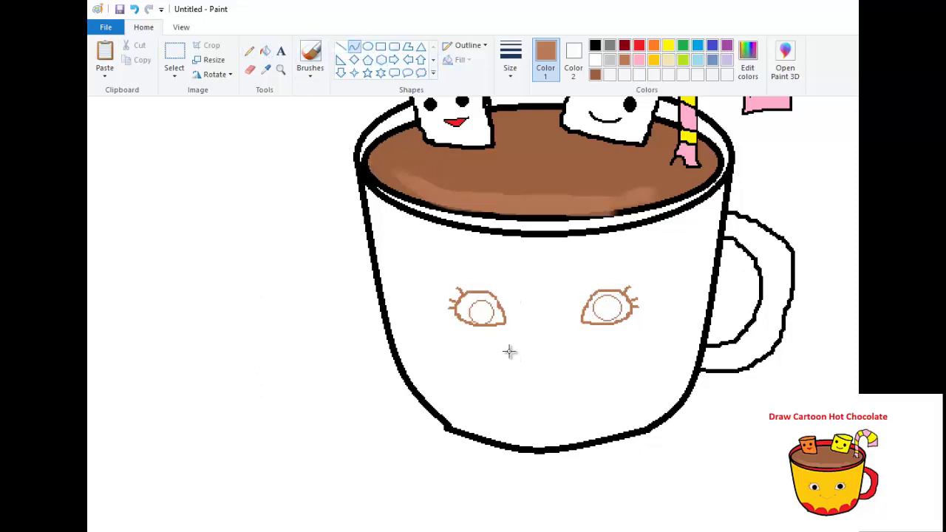
mouse_move(510, 352)
mouse_down()
mouse_move(584, 350)
mouse_move(543, 370)
mouse_move(541, 394)
mouse_move(541, 376)
mouse_up()
click(545, 370)
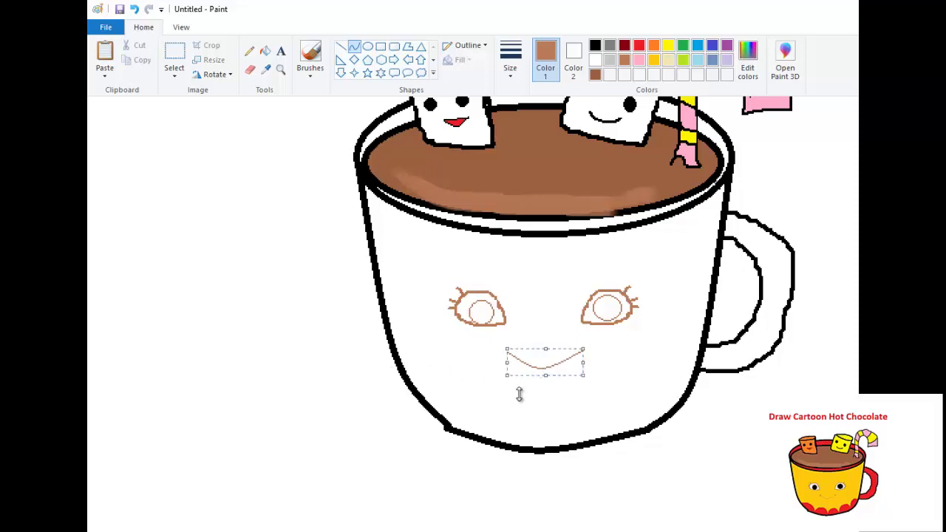
click(488, 397)
click(249, 50)
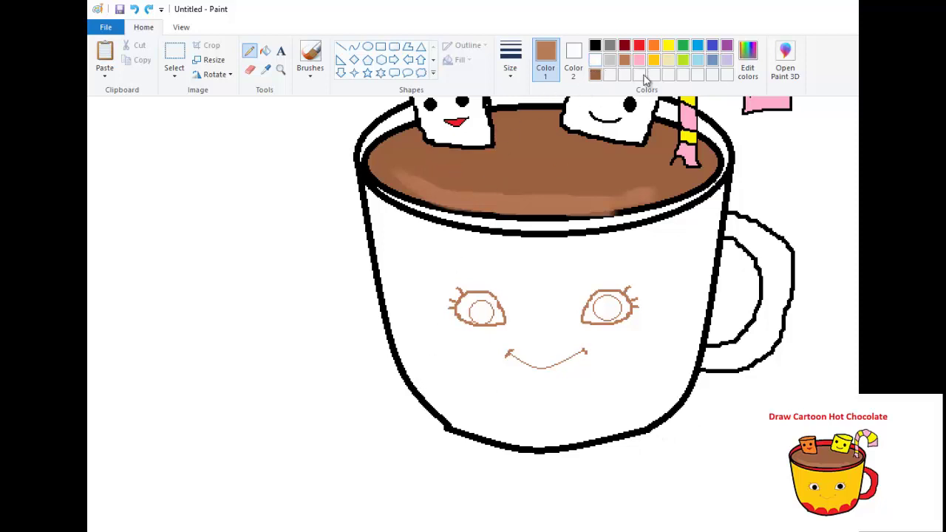
Draw a scalloped red pencil line of five arches along the mug's base, from its left edge to its right edge.
click(639, 47)
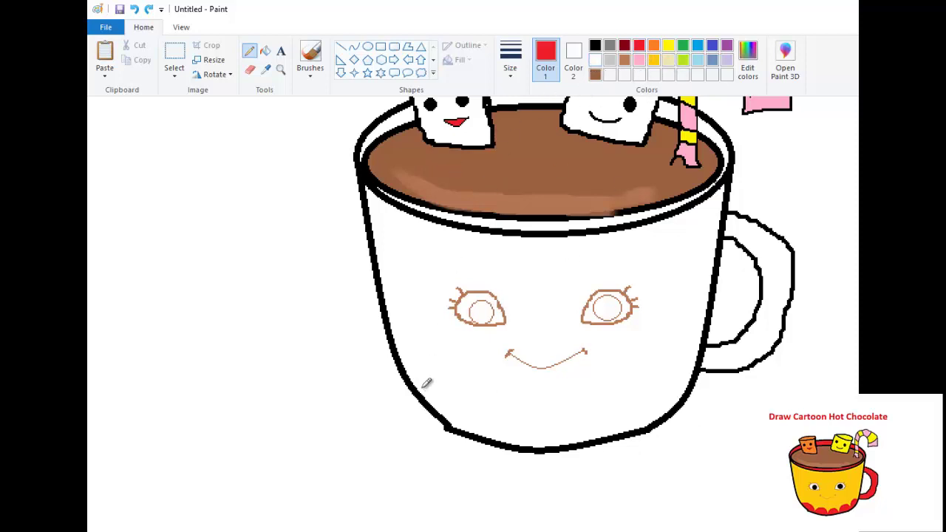
mouse_move(416, 388)
mouse_down()
mouse_move(453, 392)
mouse_move(482, 425)
mouse_up()
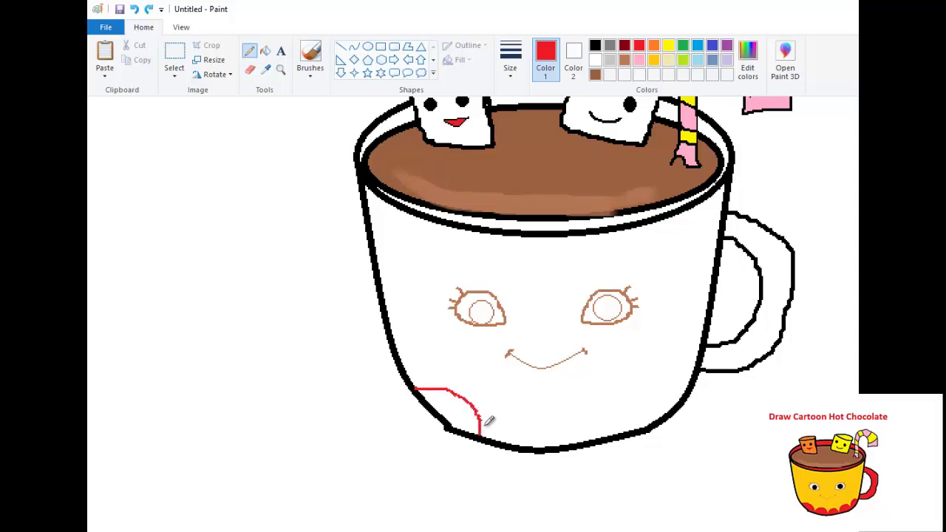
mouse_move(482, 429)
mouse_down()
mouse_move(530, 413)
mouse_move(544, 443)
mouse_move(566, 417)
mouse_move(584, 416)
mouse_move(603, 437)
mouse_move(628, 397)
mouse_move(646, 395)
mouse_move(657, 417)
mouse_move(695, 366)
mouse_up()
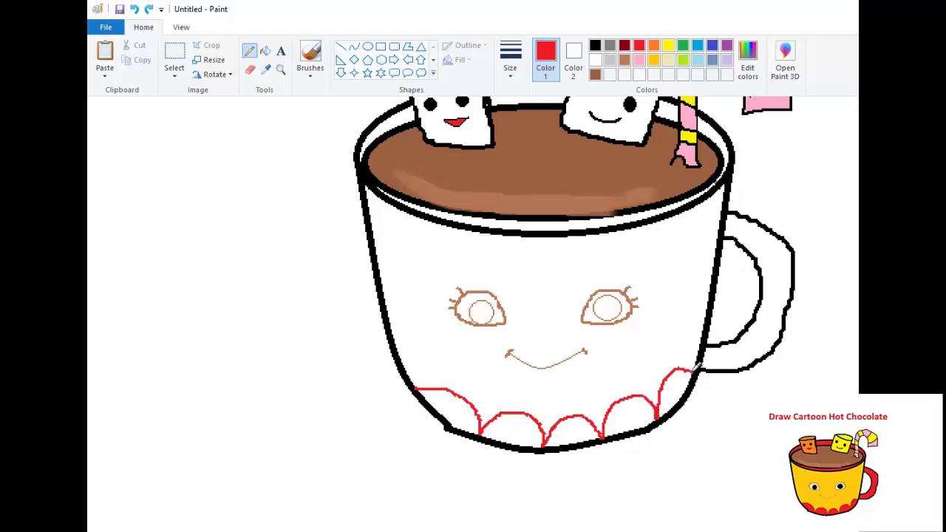
Fill the five scallops along the mug's base with red.
click(265, 50)
click(452, 406)
click(511, 427)
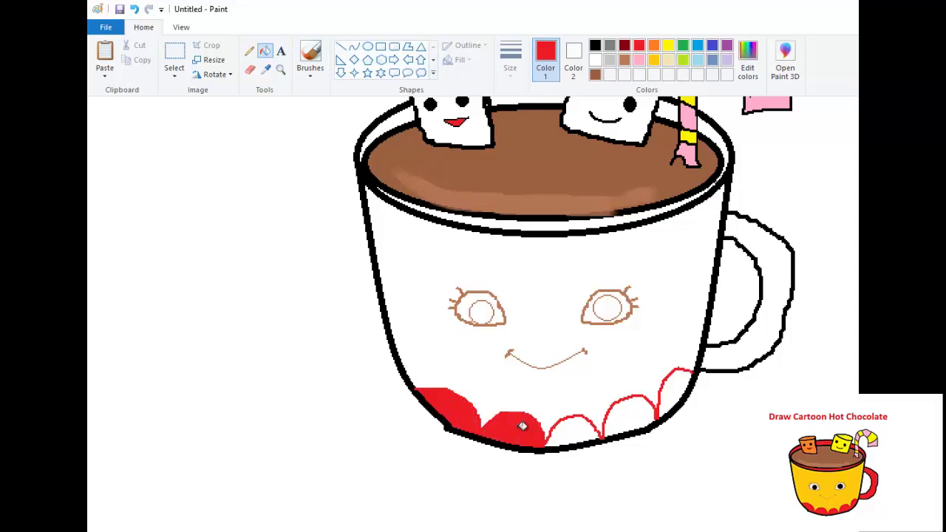
click(576, 431)
click(637, 416)
click(674, 393)
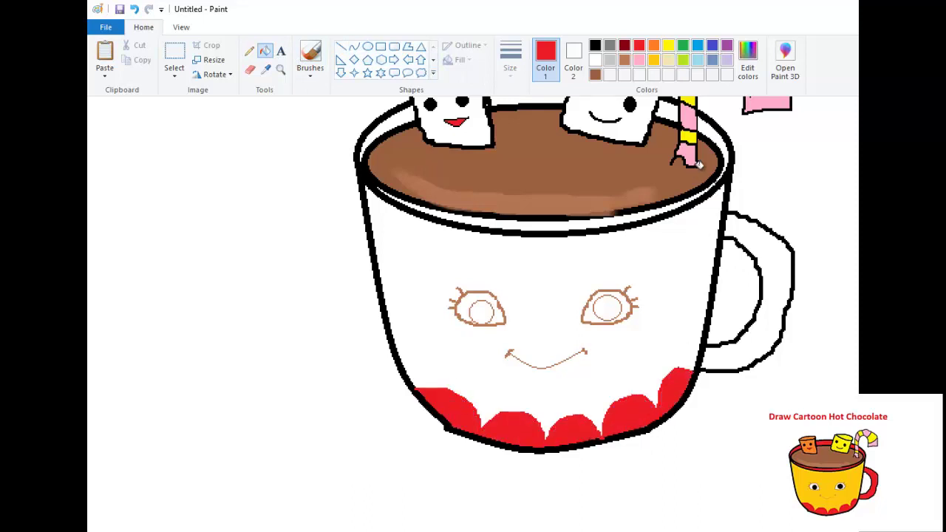
Try lime and green fills on the mug's body and front rim band, undoing each one.
click(686, 60)
click(674, 254)
key(ctrl+z)
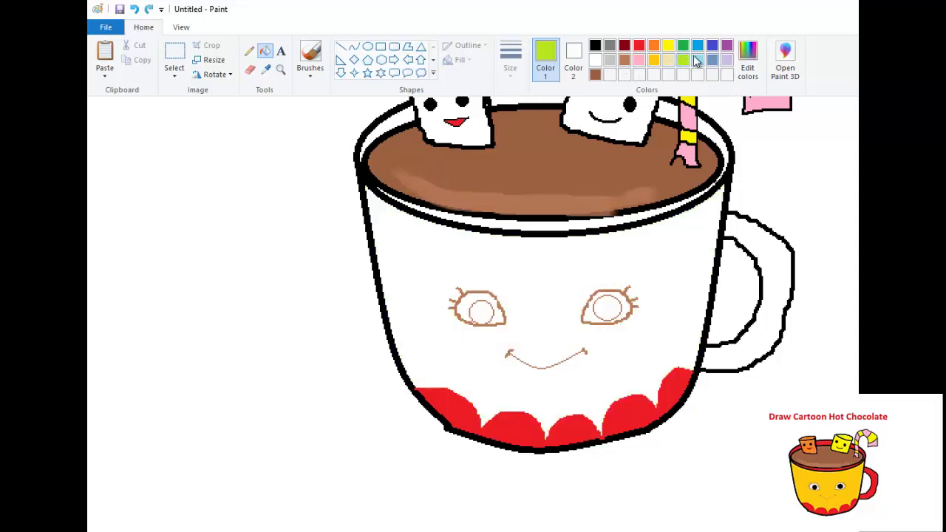
click(683, 46)
click(684, 200)
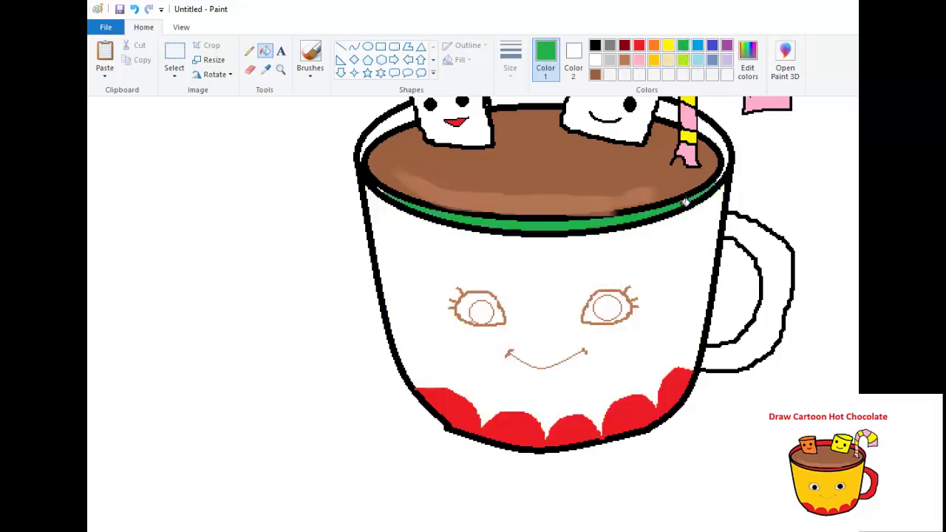
key(ctrl+z)
click(684, 244)
key(ctrl+z)
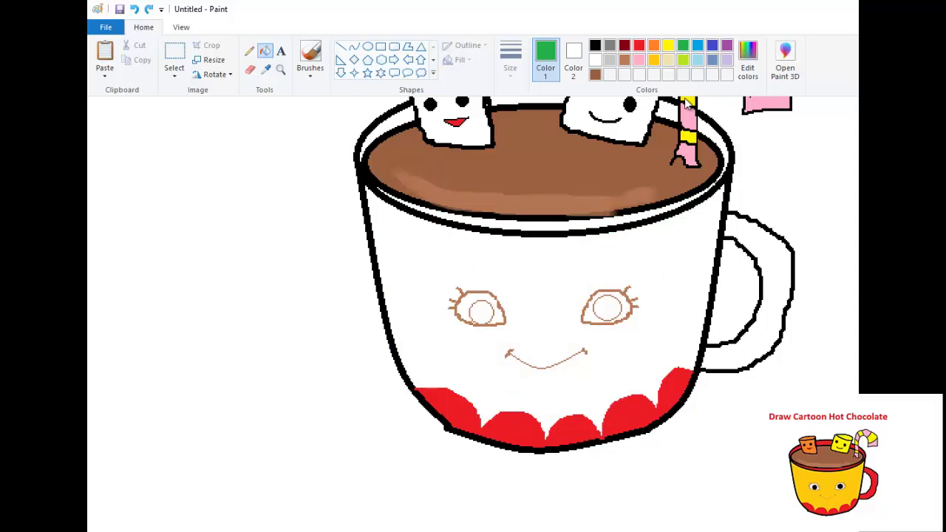
Try a custom teal fill (red 58, green 148, blue 134) on the mug's body and undo it.
click(682, 61)
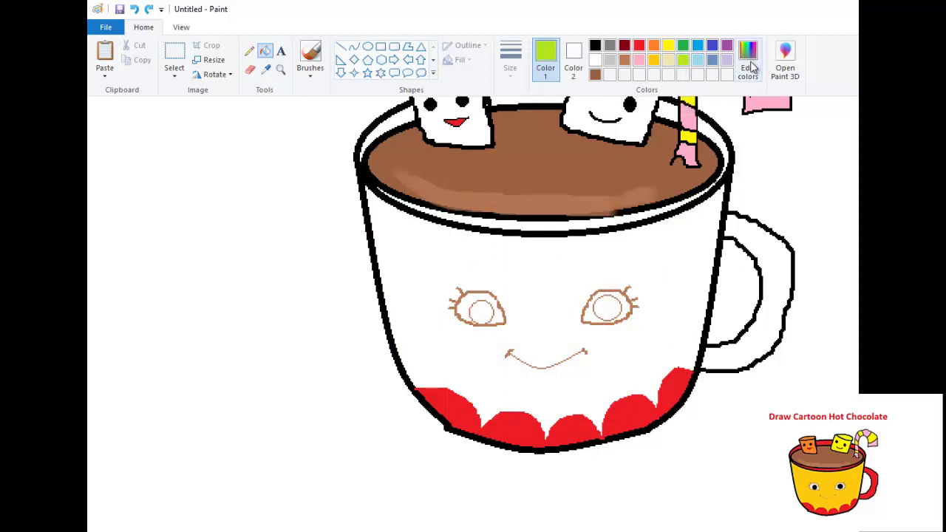
click(748, 62)
drag(725, 280, 734, 278)
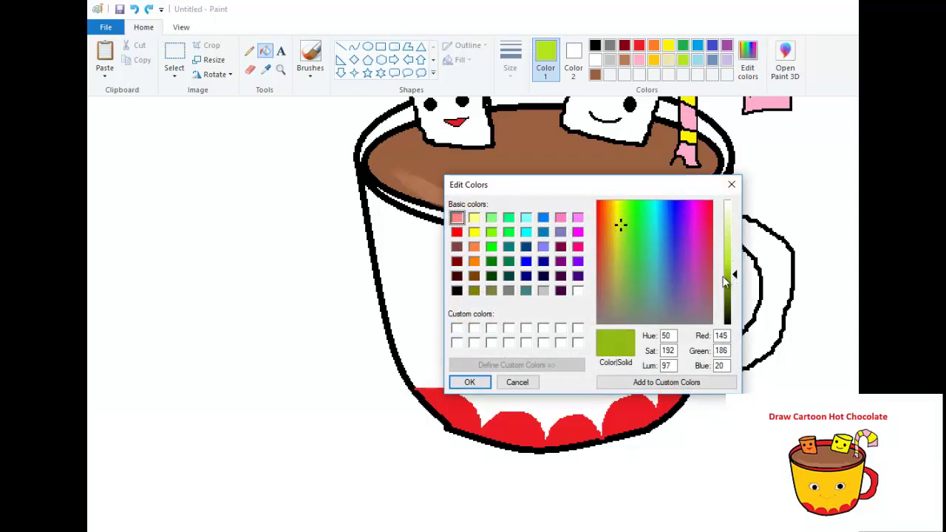
click(652, 269)
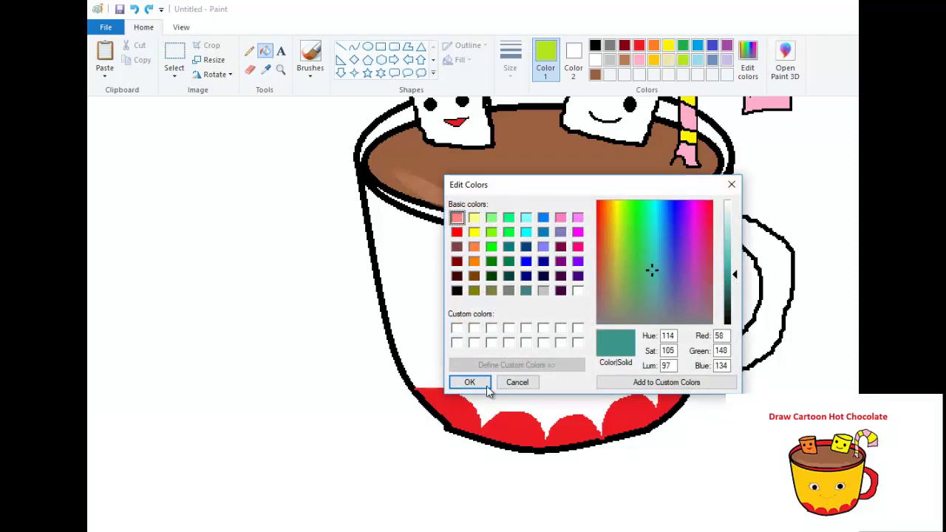
click(470, 382)
click(488, 332)
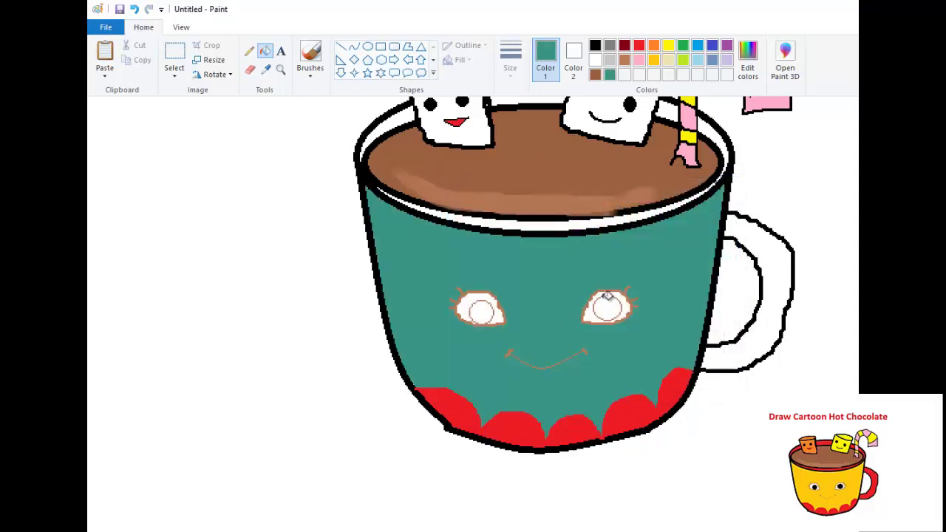
key(ctrl+z)
Fill the mug's body with gold.
scroll(669, 285, up, 3)
scroll(672, 285, down, 2)
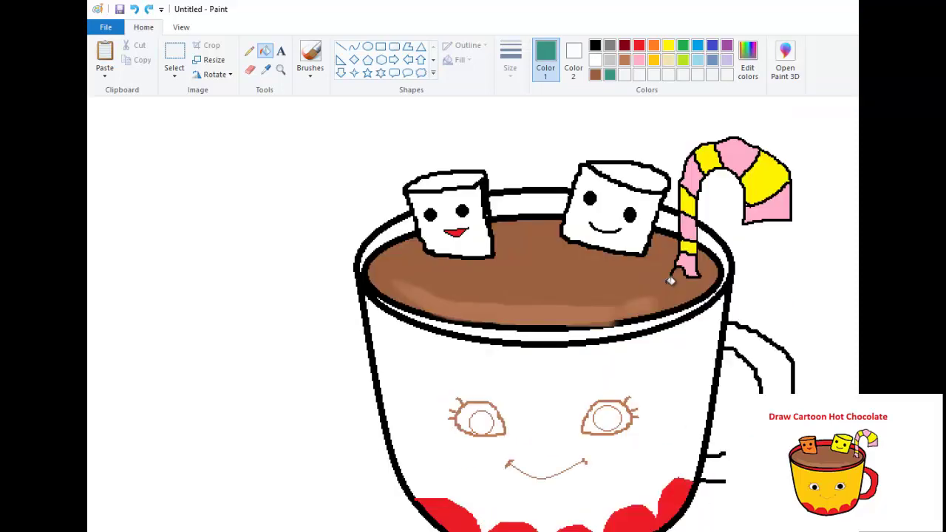
scroll(651, 288, down, 2)
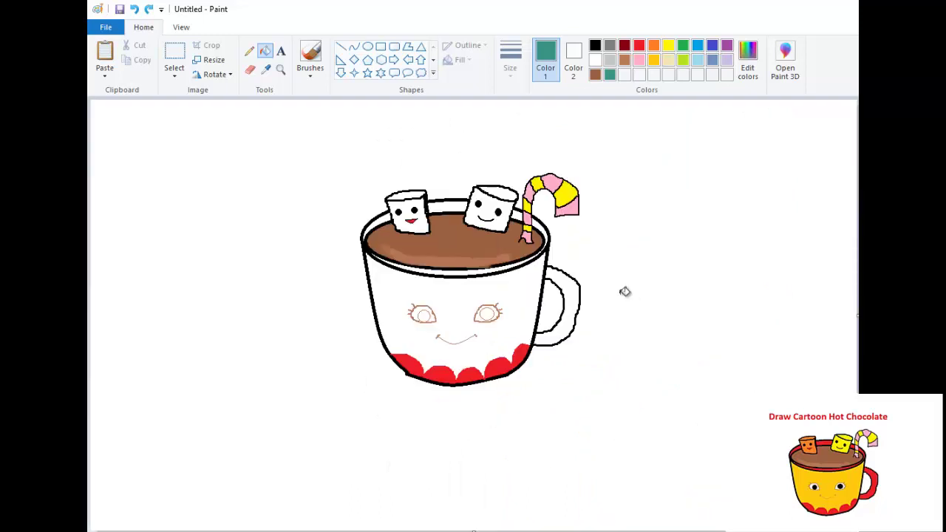
click(655, 62)
click(453, 304)
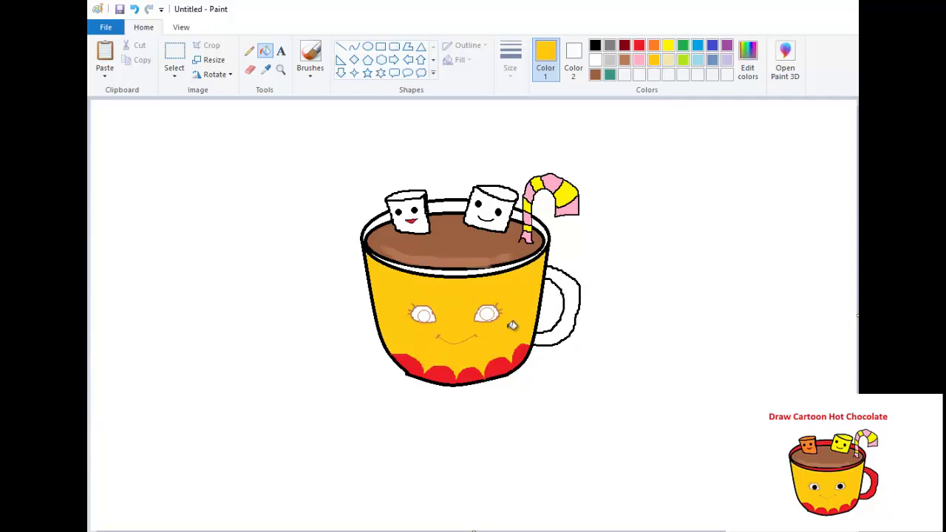
Fill the pupil circles in both of the mug's eyes with black.
click(595, 45)
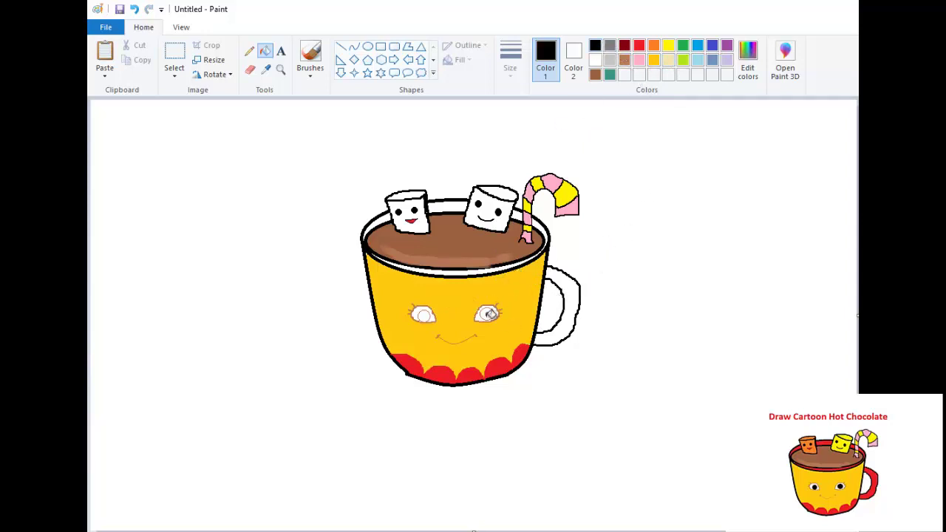
click(488, 312)
click(425, 316)
Fill the mug's handle with red.
scroll(576, 325, up, 1)
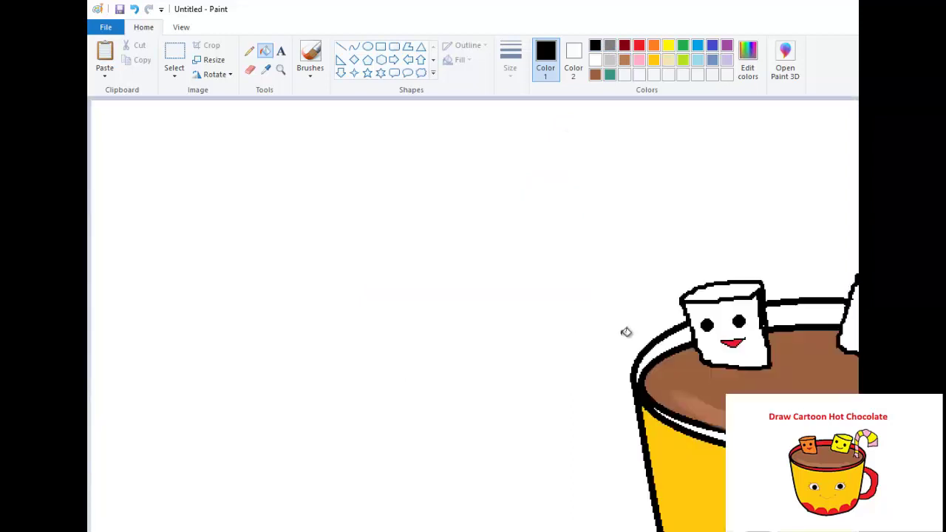
scroll(625, 332, down, 1)
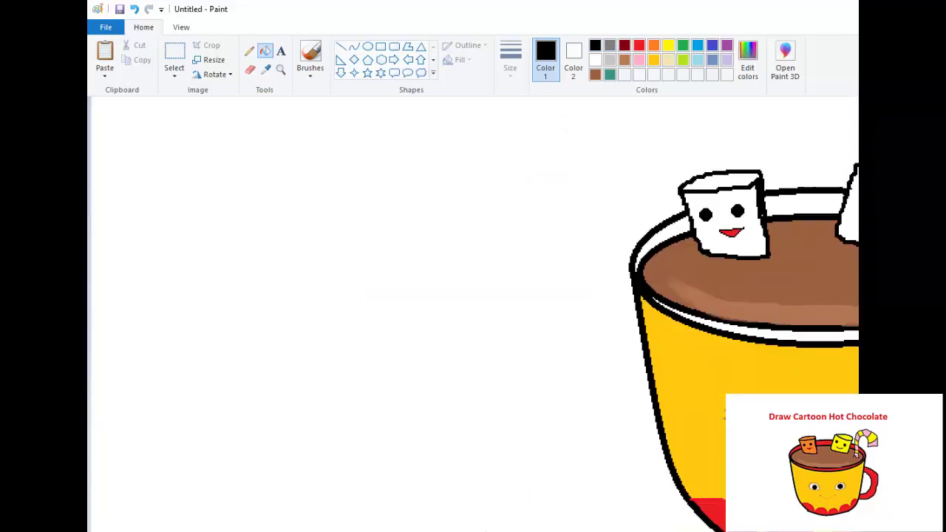
scroll(496, 525, right, 5)
scroll(502, 334, right, 2)
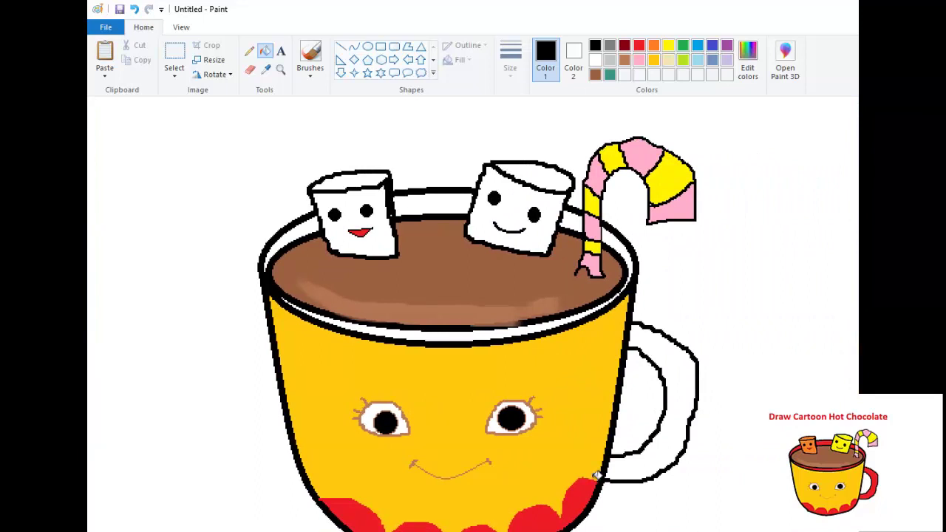
scroll(578, 414, down, 2)
click(639, 45)
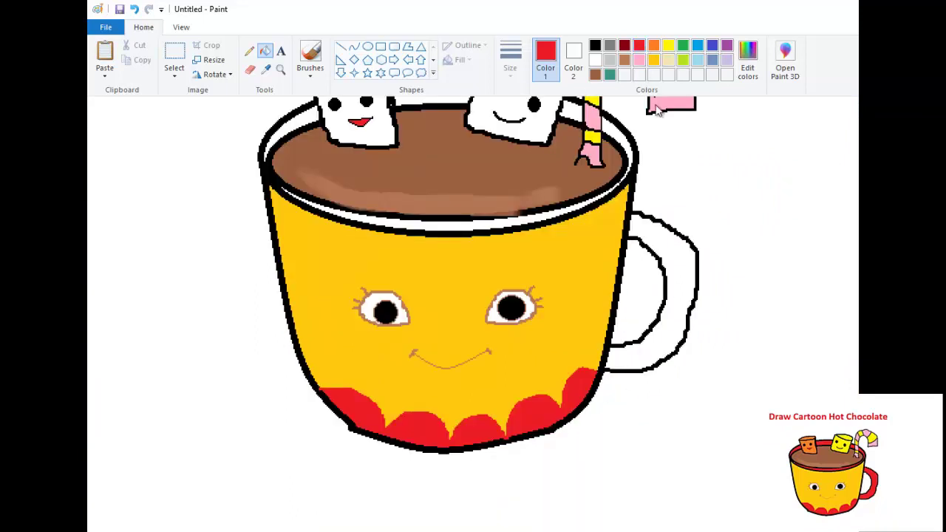
click(680, 312)
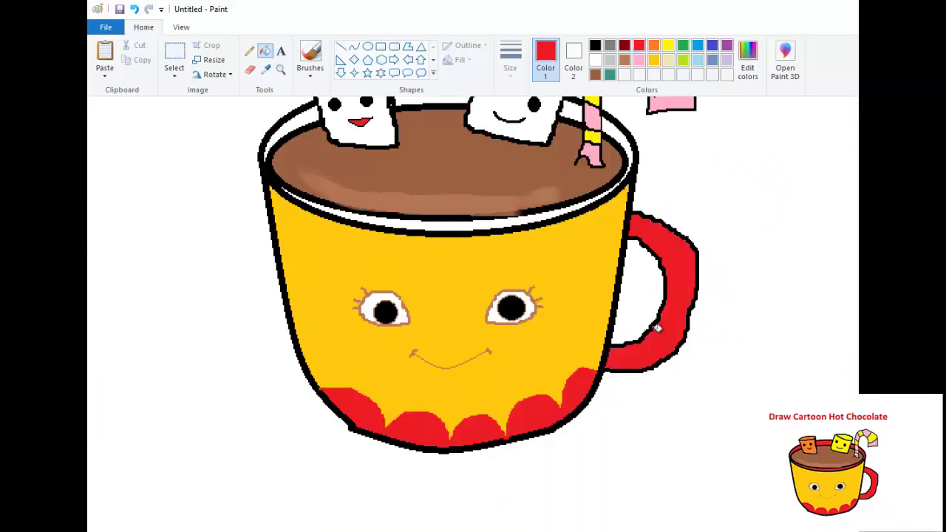
Fill every section of the mug's rim with red, front and back, including the gaps between the marshmallows and candy cane.
click(440, 226)
scroll(468, 249, up, 2)
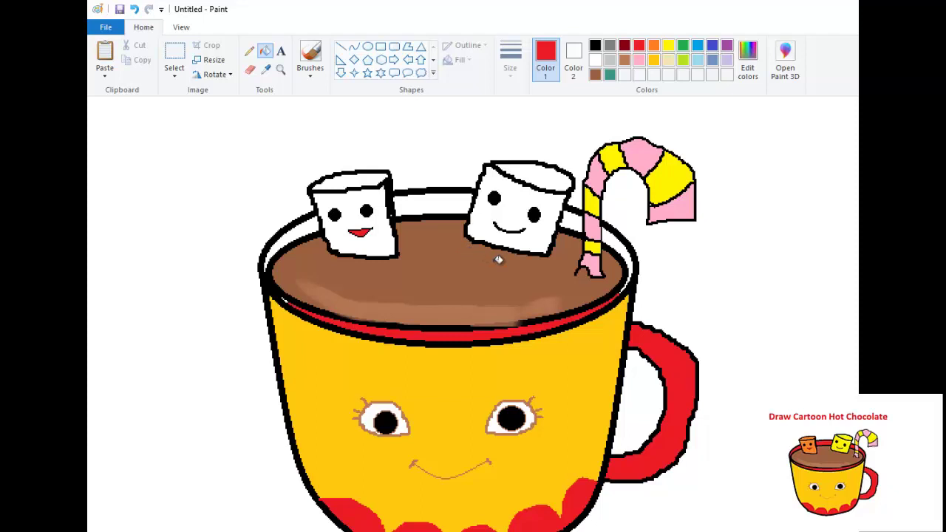
click(300, 234)
key(ctrl+z)
click(306, 227)
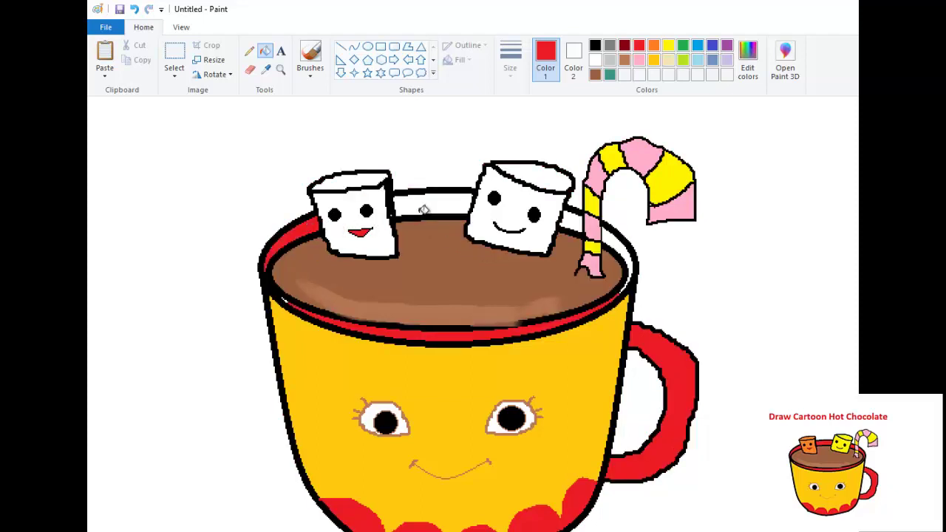
click(427, 205)
click(576, 221)
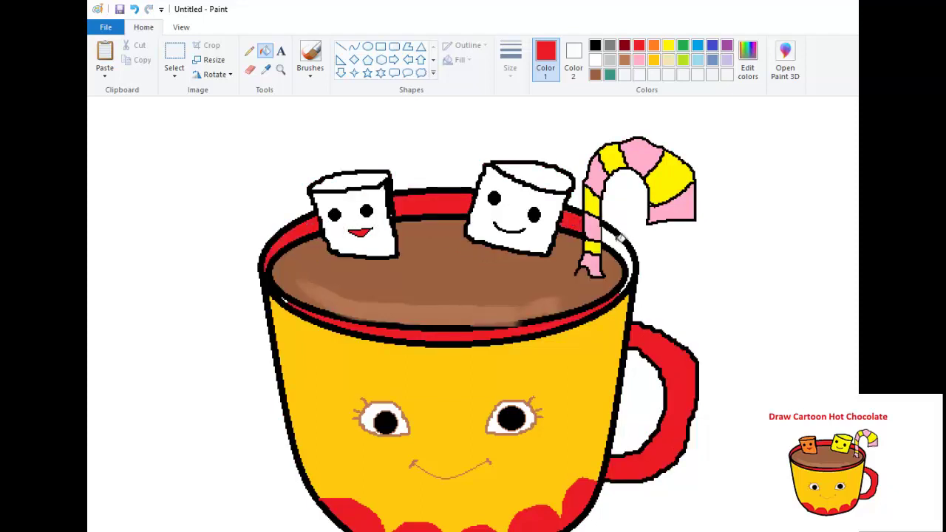
click(620, 238)
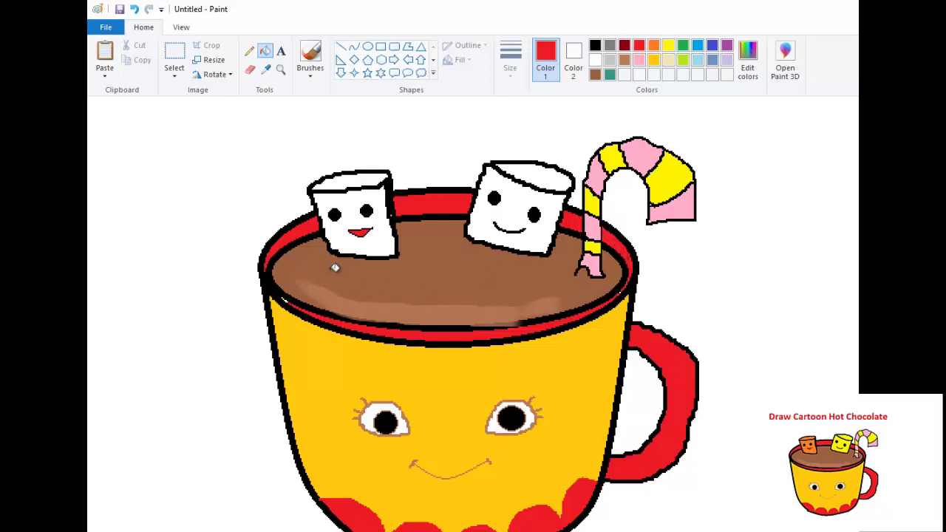
click(311, 55)
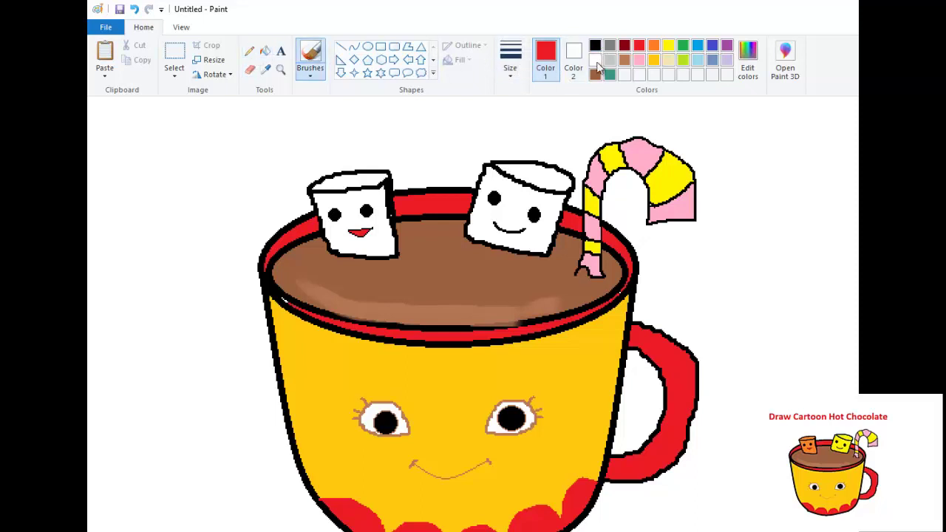
click(625, 63)
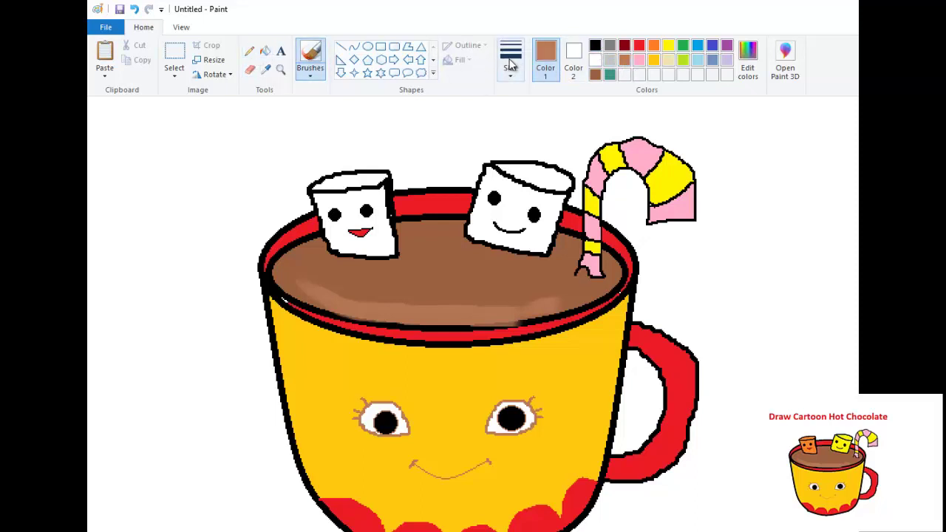
click(511, 63)
click(521, 131)
mouse_move(355, 262)
mouse_down()
mouse_move(337, 255)
mouse_move(367, 247)
mouse_up()
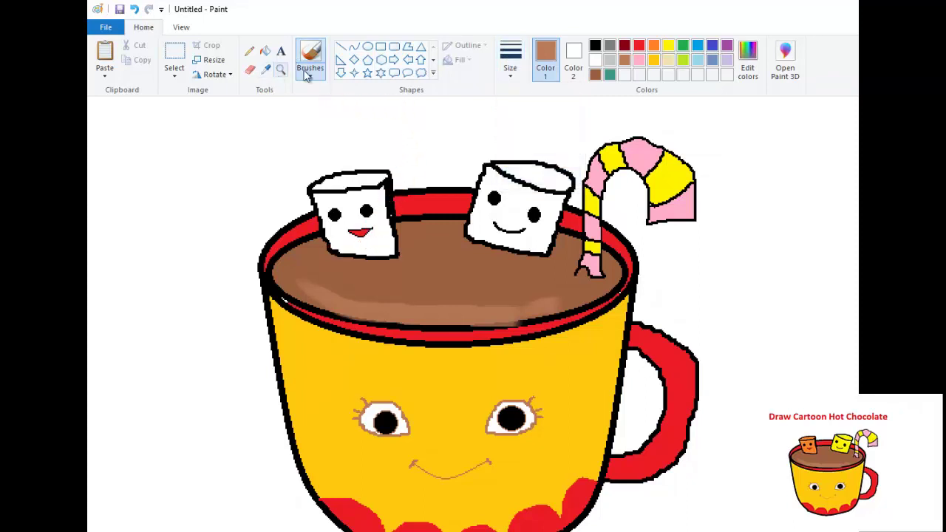
Fill the left marshmallow's front and top with orange, replacing a trial gold fill on its front.
click(654, 60)
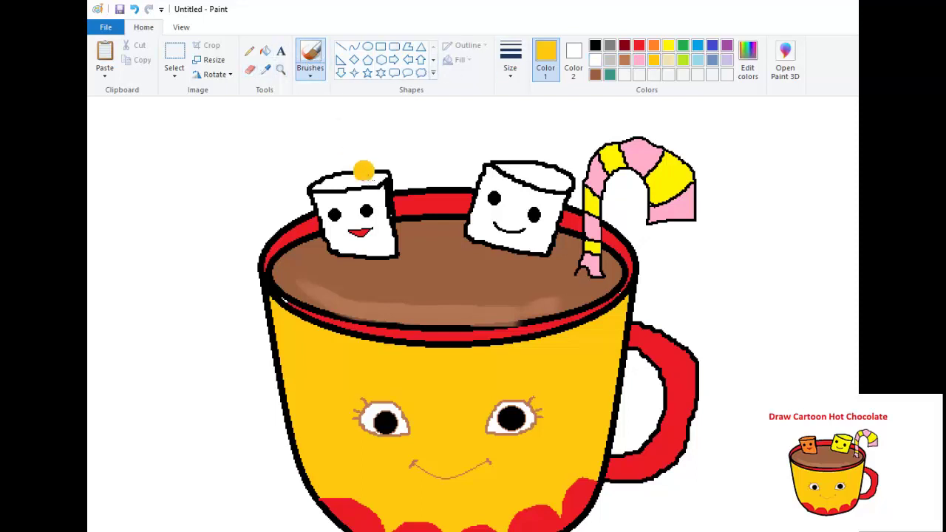
click(264, 50)
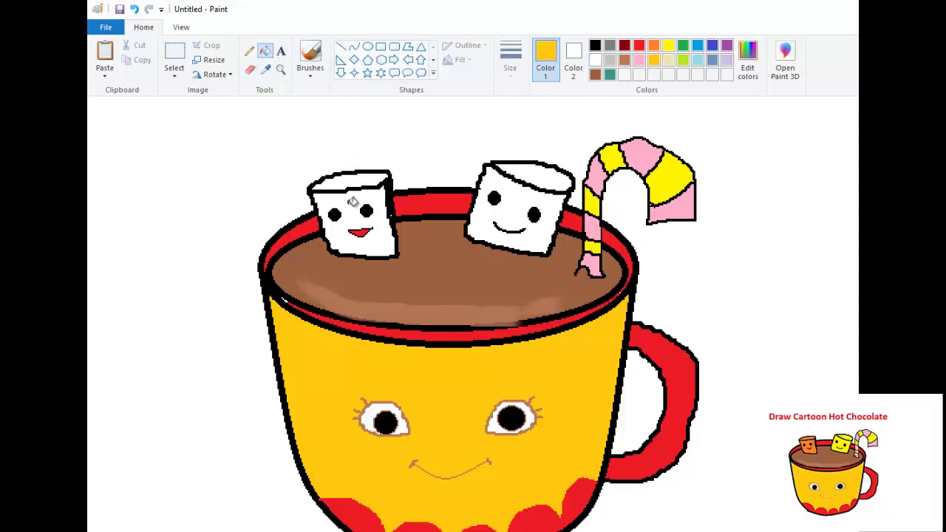
click(350, 202)
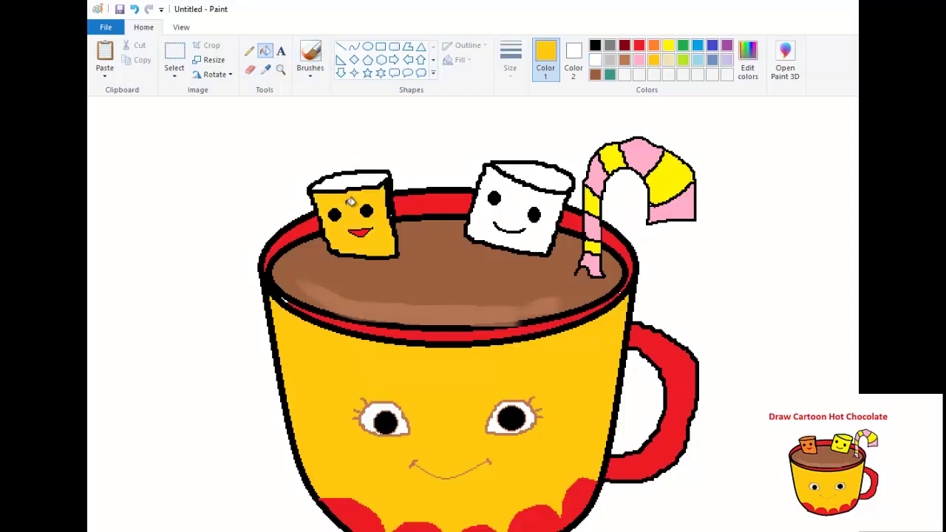
click(655, 46)
click(355, 195)
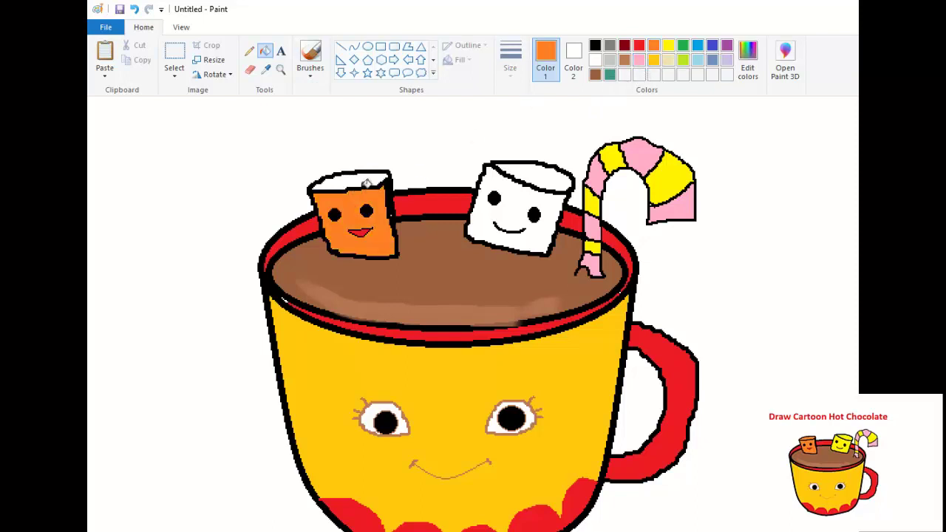
click(371, 179)
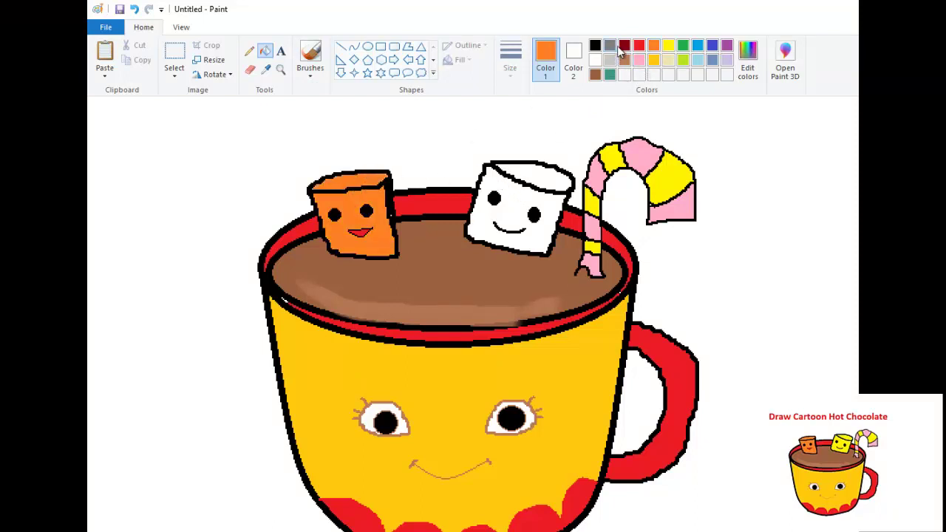
Fill the right marshmallow's front and top with yellow, replacing a trial beige fill.
click(669, 60)
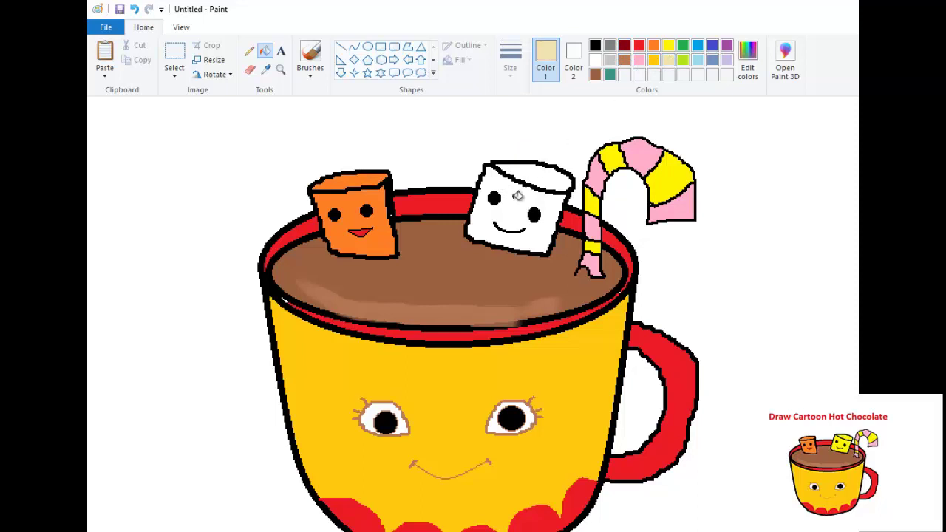
click(547, 167)
click(669, 46)
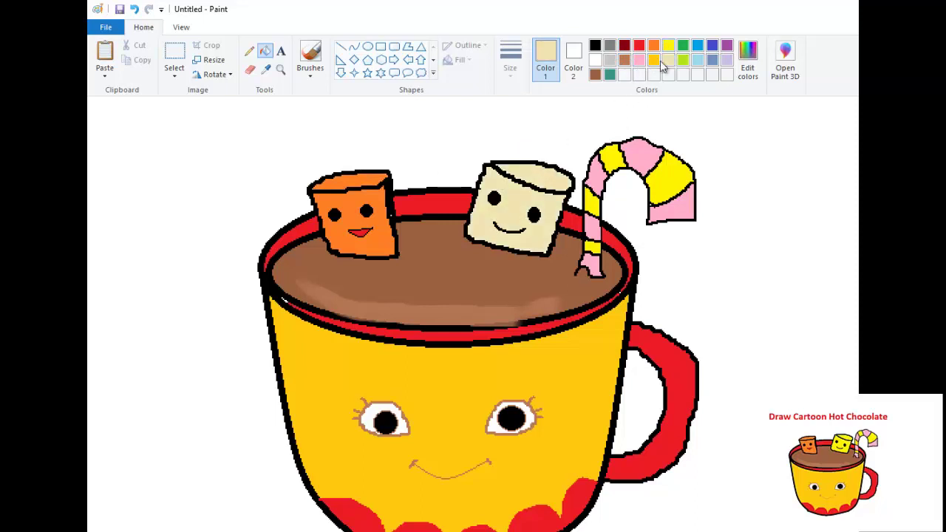
click(546, 172)
click(522, 211)
scroll(521, 211, down, 1)
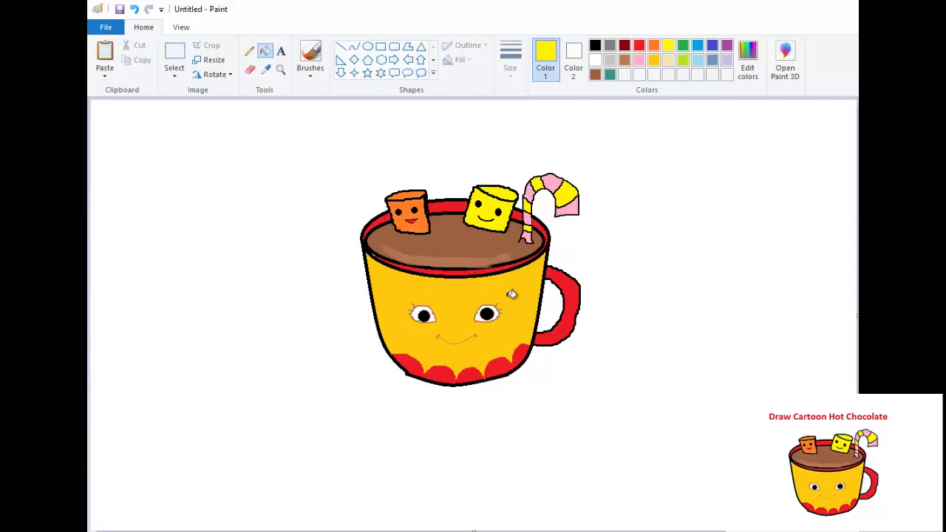
Add the bold red title "Draw Cartoon Hot Chocolate" above the mug.
click(368, 47)
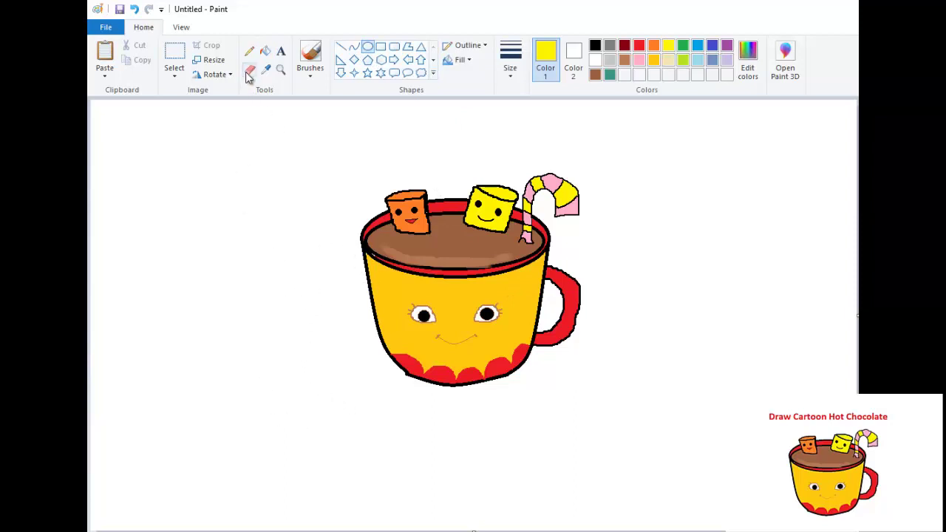
click(281, 52)
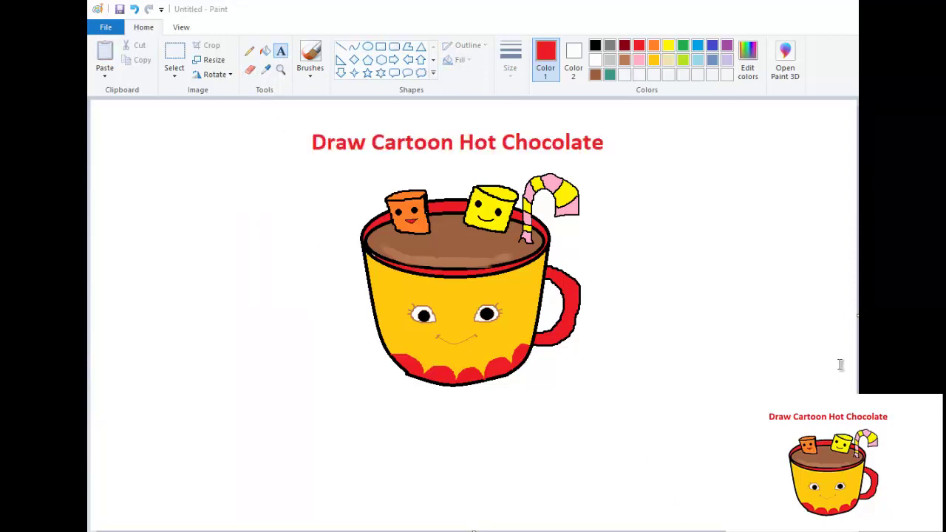
Trim the canvas at its right and bottom edges and move the title and mug together left and slightly down.
drag(855, 312, 672, 315)
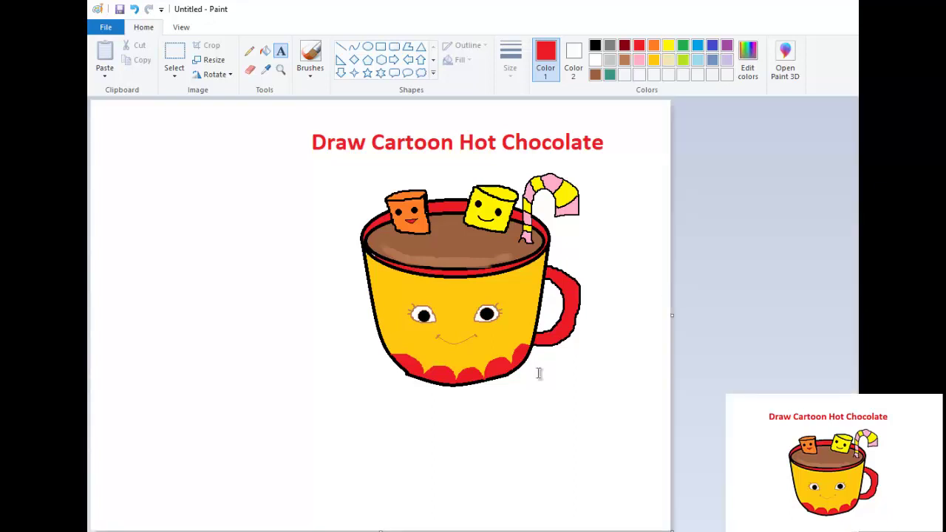
drag(381, 530, 381, 474)
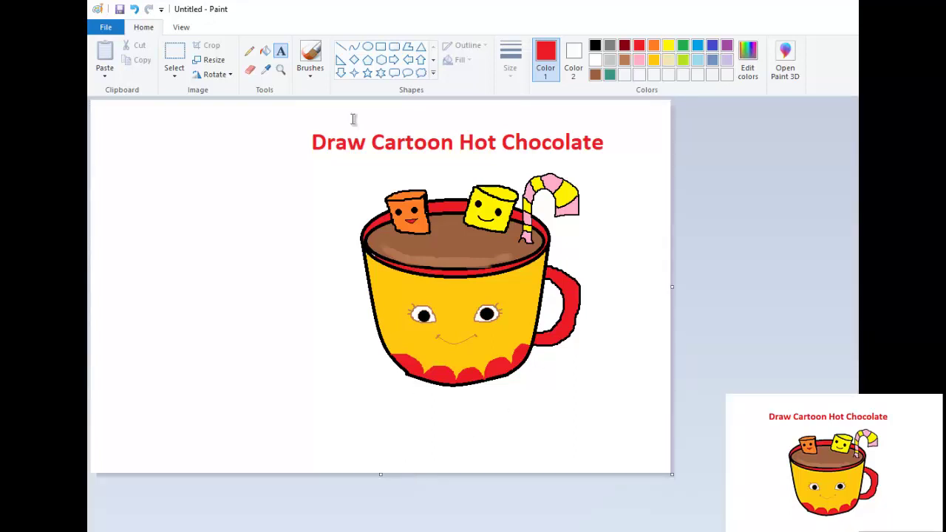
click(179, 56)
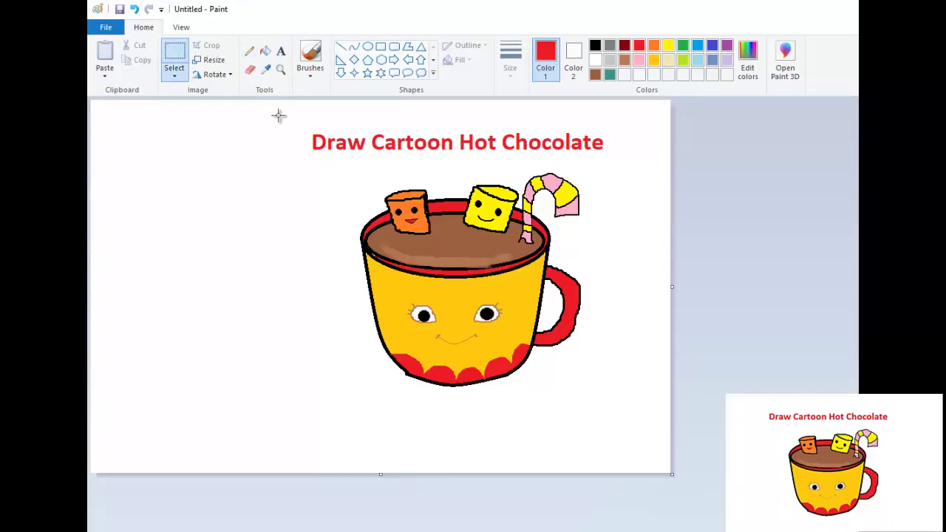
mouse_move(280, 116)
mouse_down()
mouse_move(590, 333)
mouse_move(645, 395)
mouse_move(644, 407)
mouse_up()
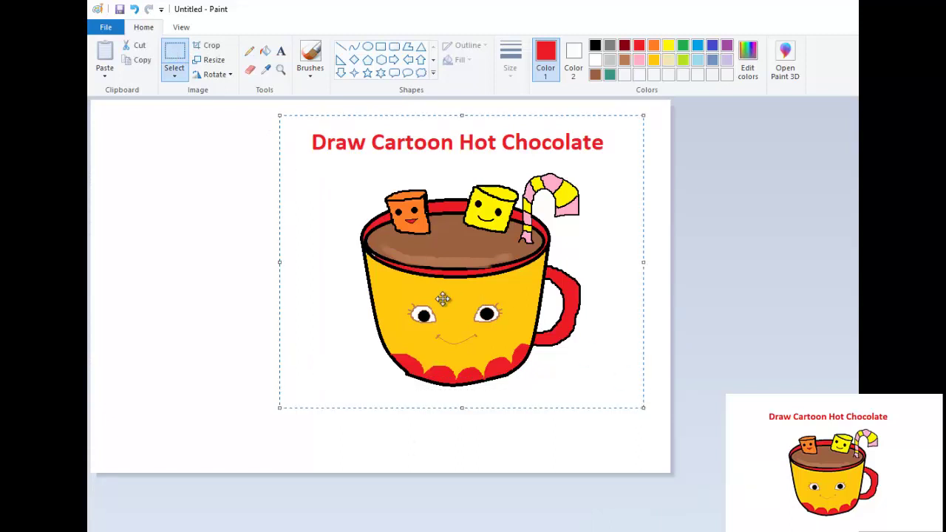
drag(443, 298, 328, 313)
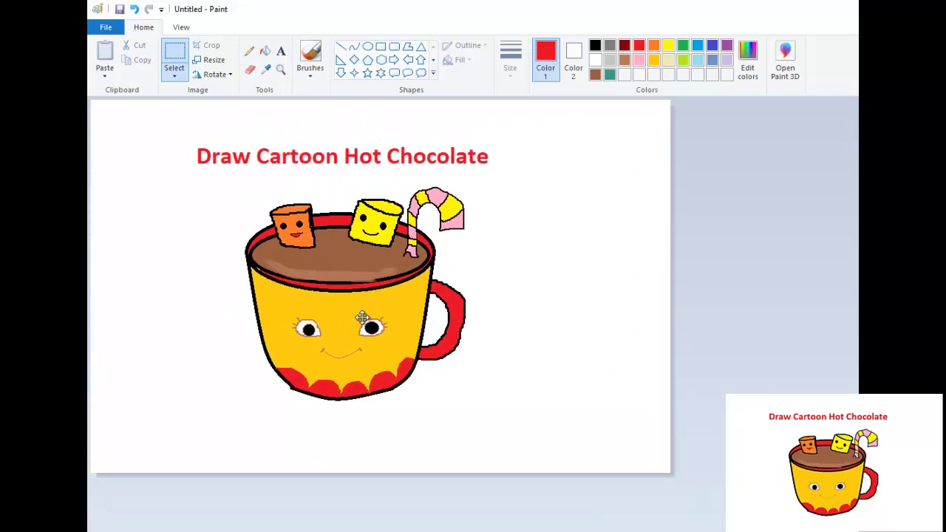
Trim the canvas's bottom and right edges further to reduce the blank margin around the repositioned drawing.
click(669, 472)
drag(385, 473, 380, 441)
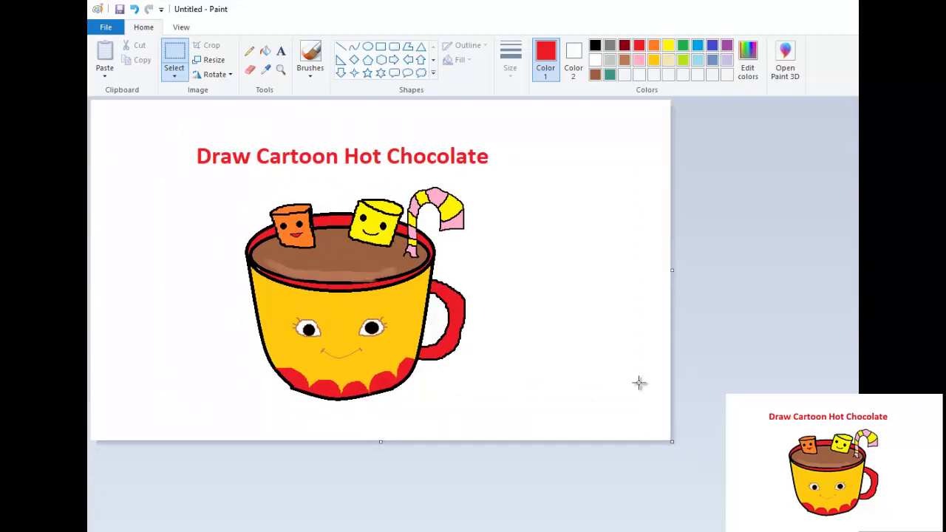
drag(672, 270, 626, 270)
Save the picture in Downloads as a JPEG named "Draw Cartoon Hot Chocolate".
click(106, 27)
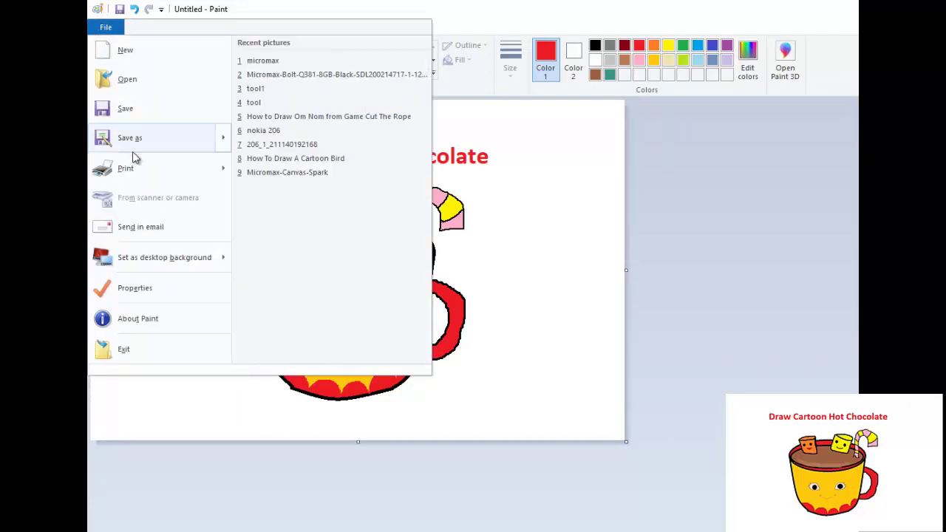
click(128, 142)
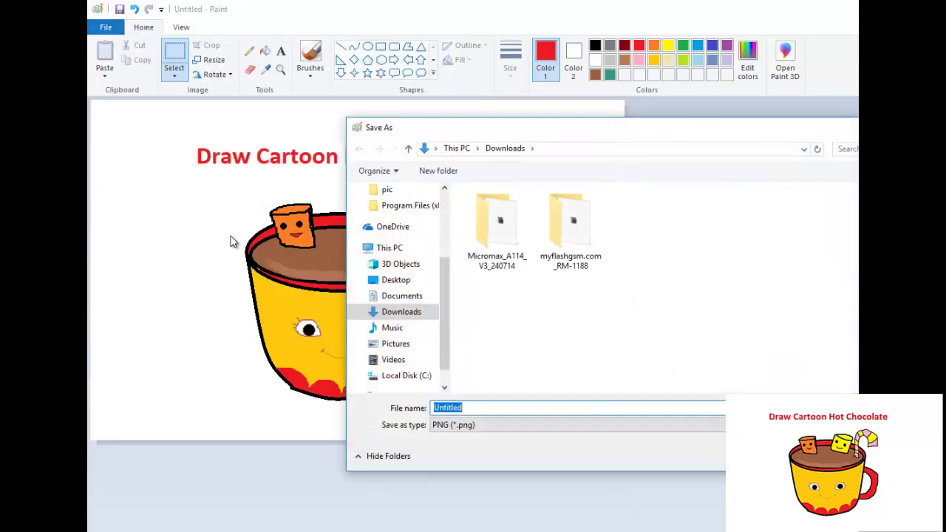
text(Draw Cartoon Hot Chocolate)
key(Tab)
key(Down)
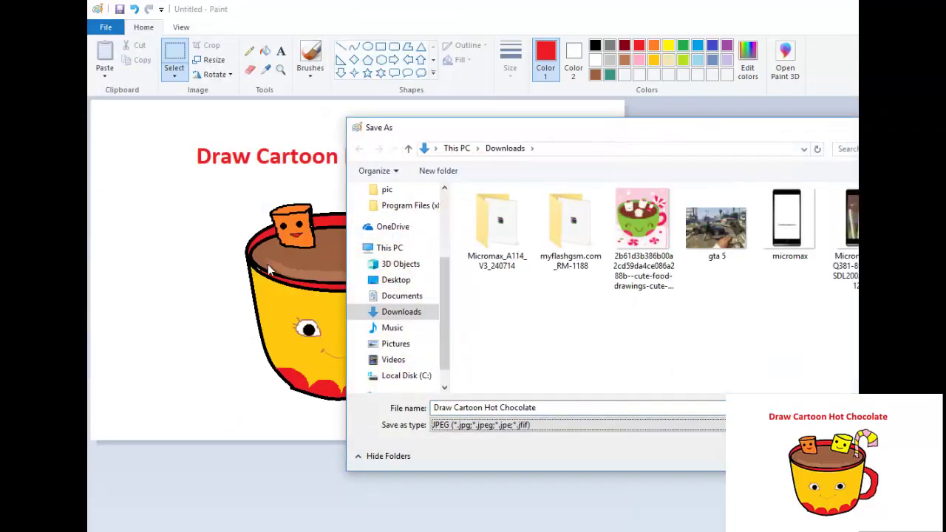
click(495, 410)
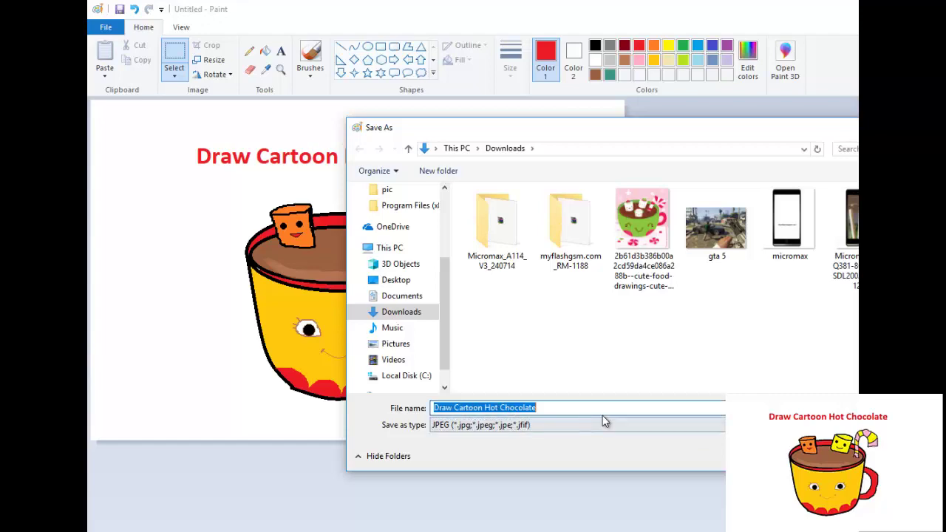
key(Return)
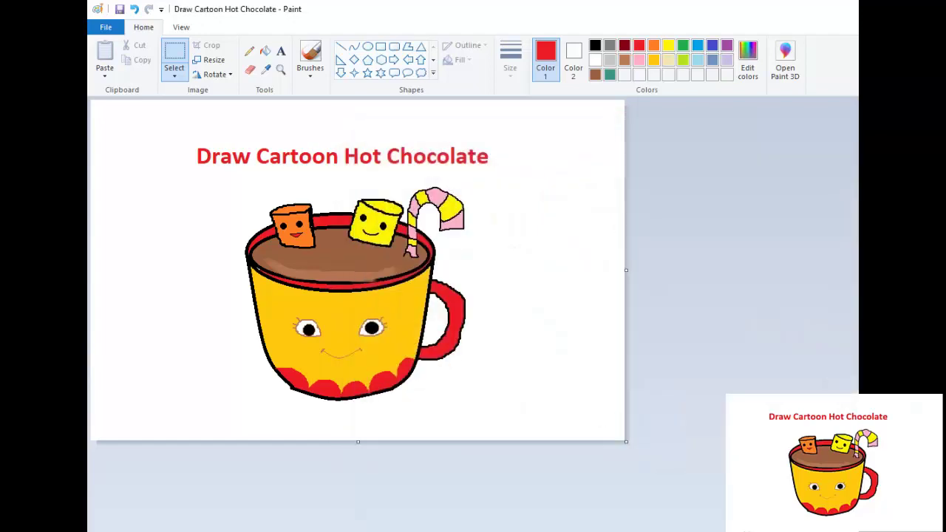